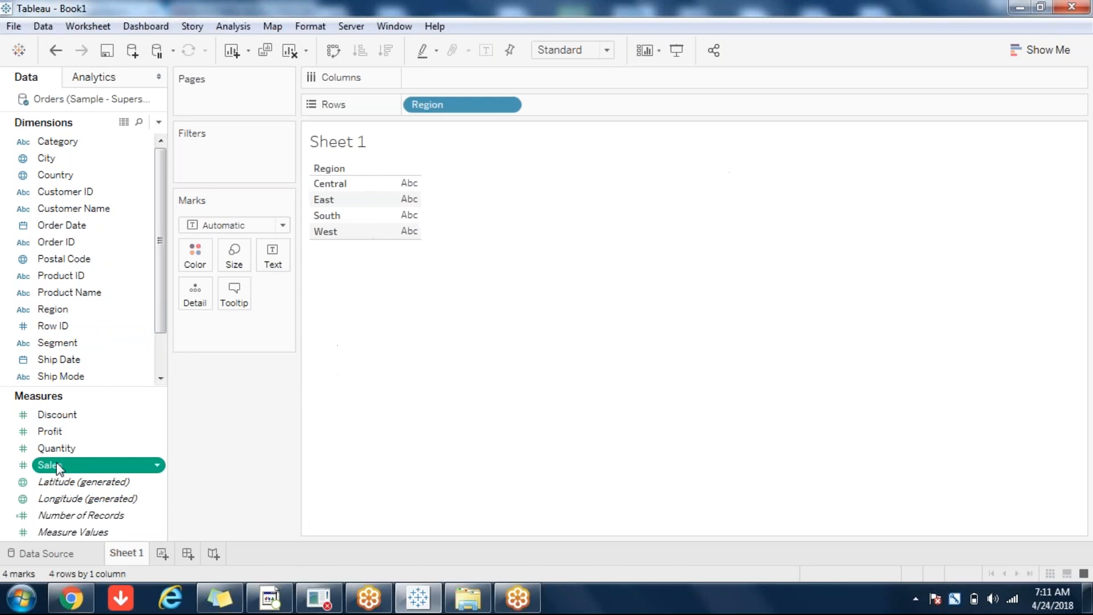
pyautogui.click(60, 466)
# Show summed Sales as text values for each Region
pyautogui.press('Return')
pyautogui.moveTo(309, 459); pyautogui.dragTo(309, 459)
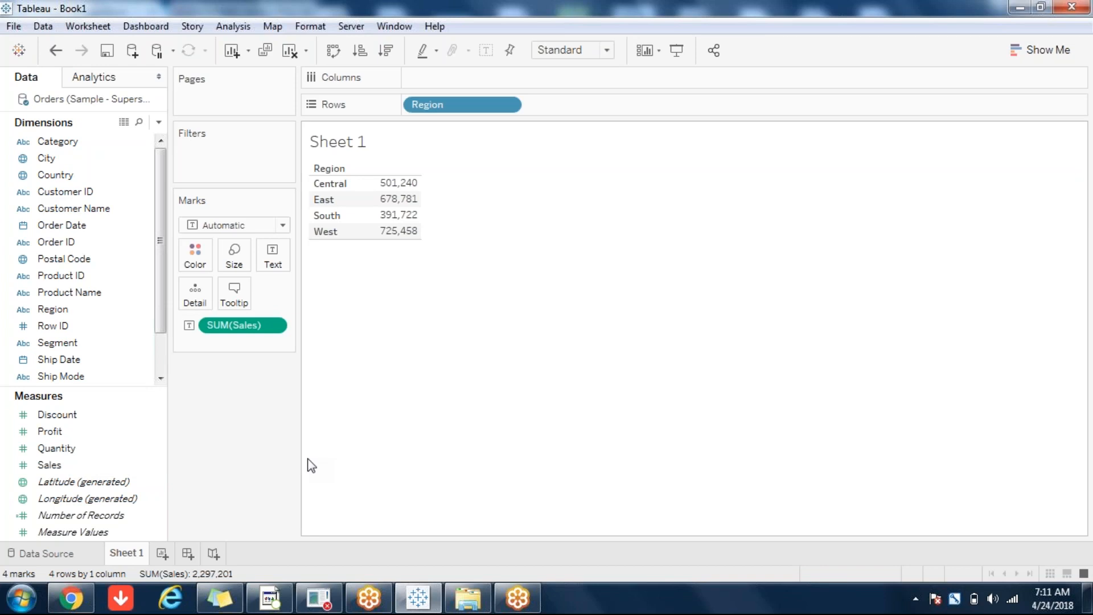
# Add State and City to Rows under Region, then start a new calculated field
pyautogui.click(108, 359)
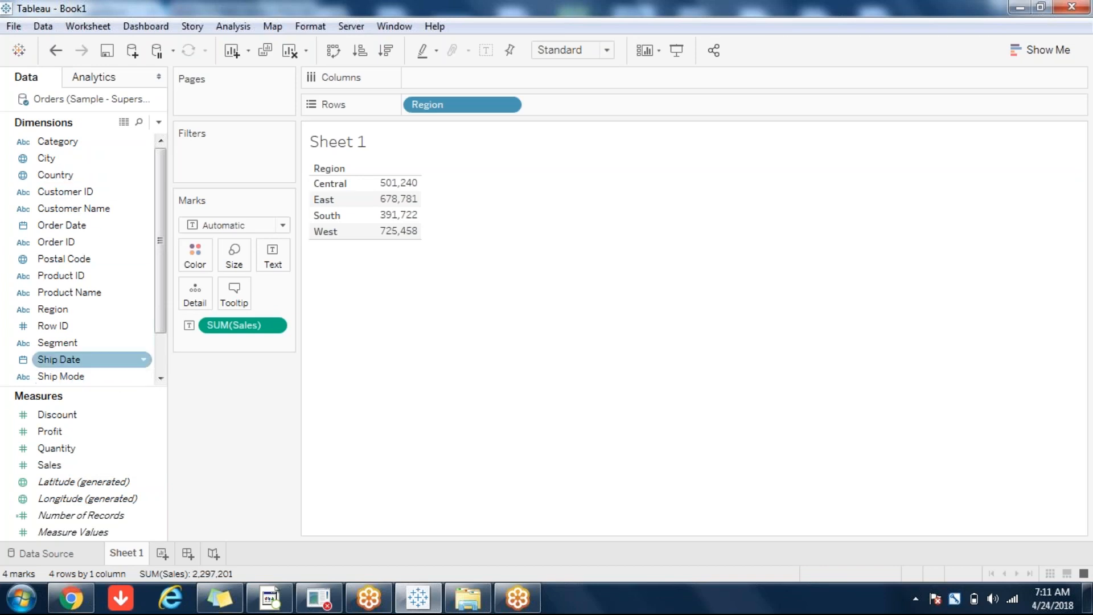
pyautogui.scroll(-1, 155, 366)
pyautogui.click(83, 359)
pyautogui.click(70, 342)
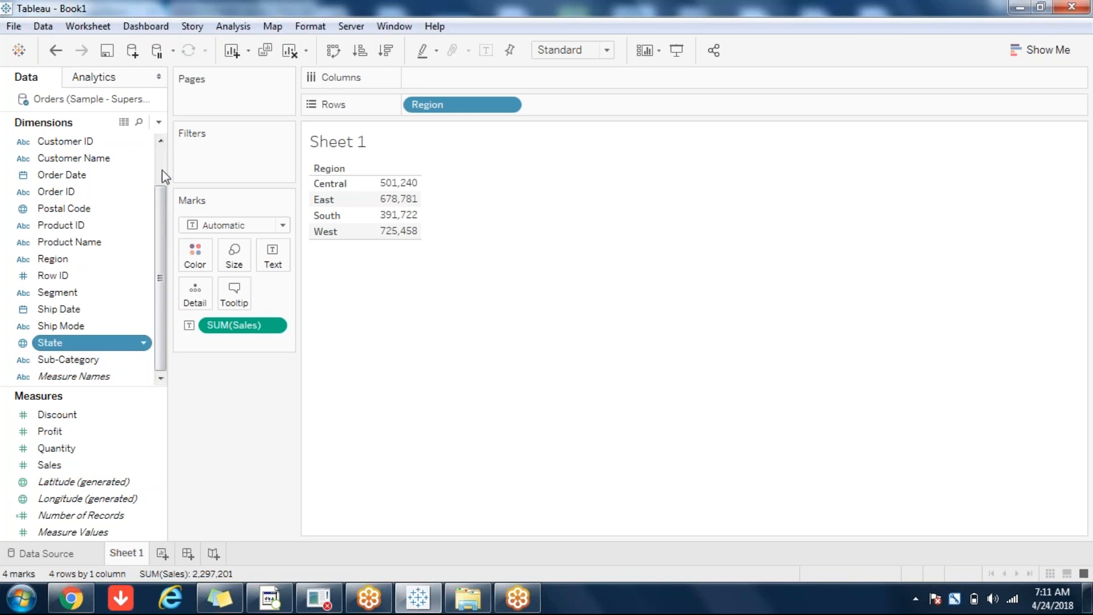
pyautogui.press('Return')
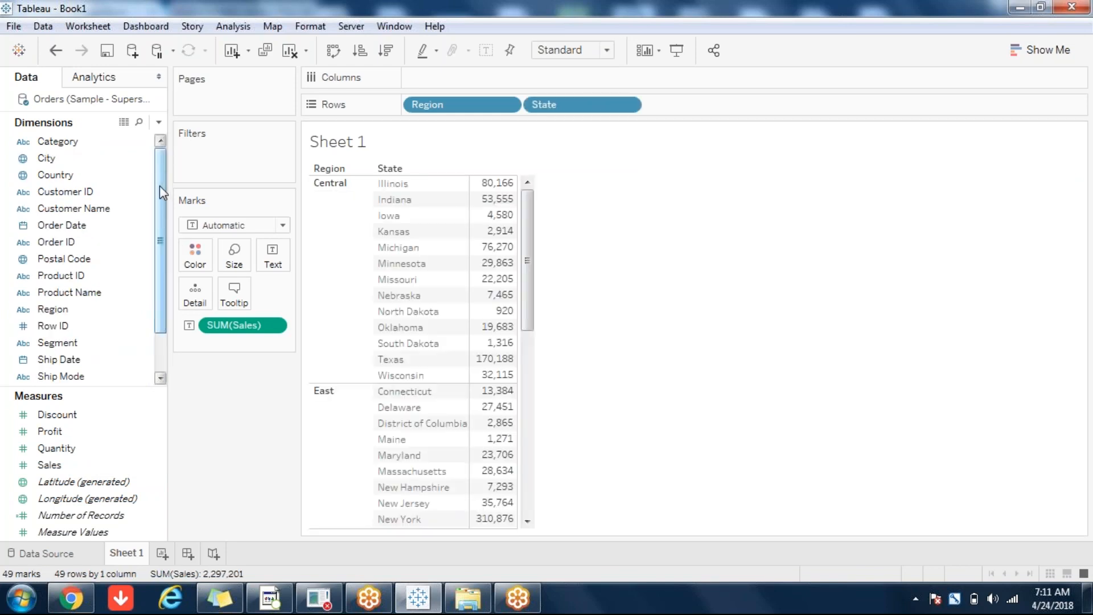
pyautogui.moveTo(84, 160)
pyautogui.mouseDown()
pyautogui.moveTo(76, 167)
pyautogui.moveTo(655, 149)
pyautogui.moveTo(660, 106)
pyautogui.moveTo(649, 105)
pyautogui.mouseUp()
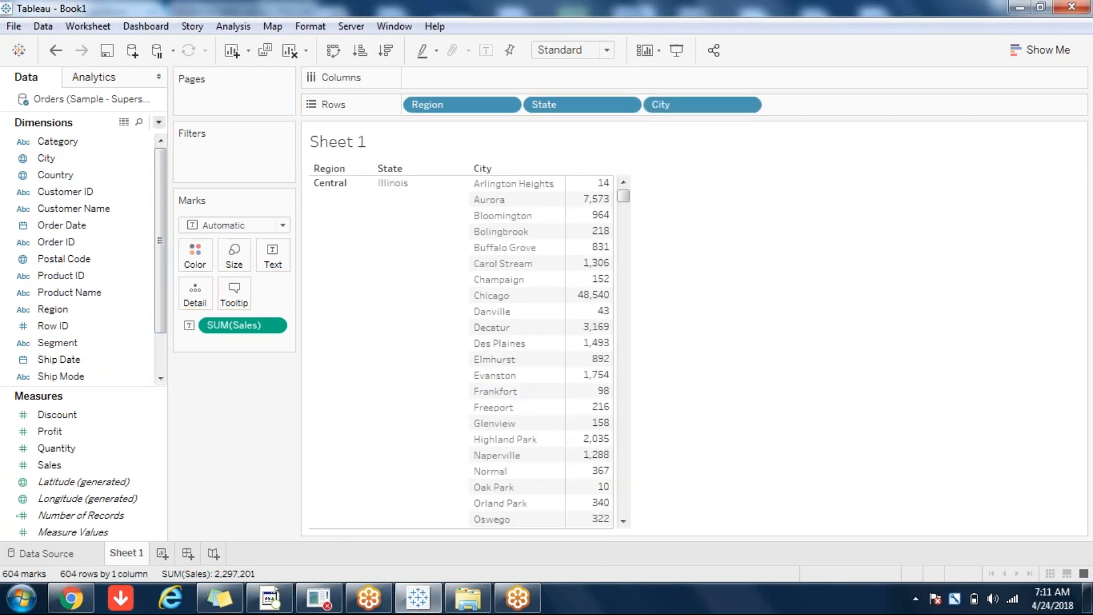
pyautogui.click(159, 122)
pyautogui.click(124, 140)
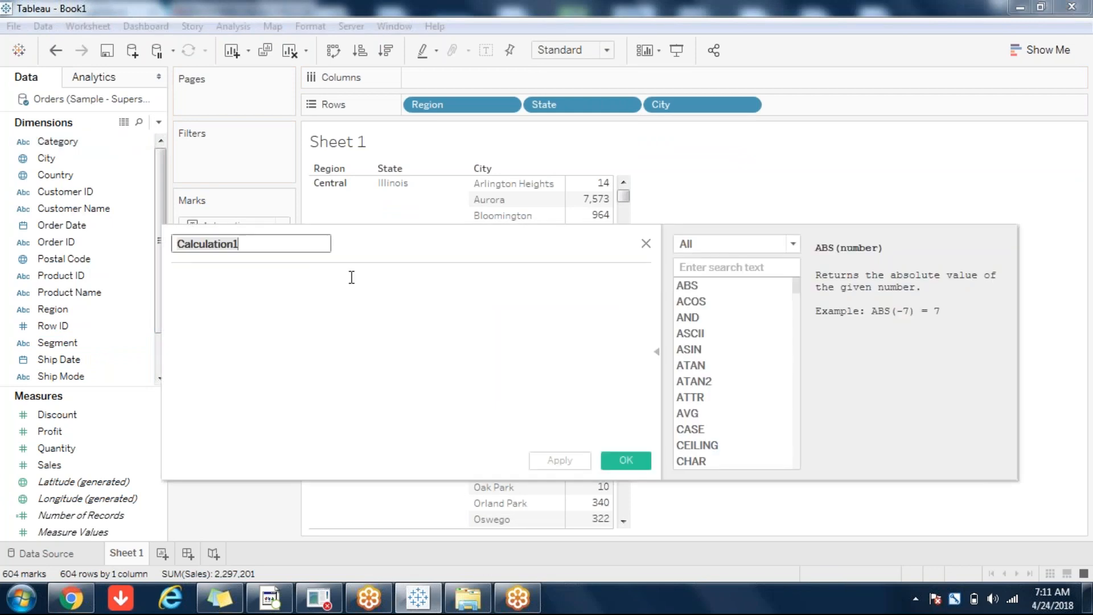
# Name the calculation fix and begin its formula with { FIXED [State]
pyautogui.write('fix')
pyautogui.click(265, 310)
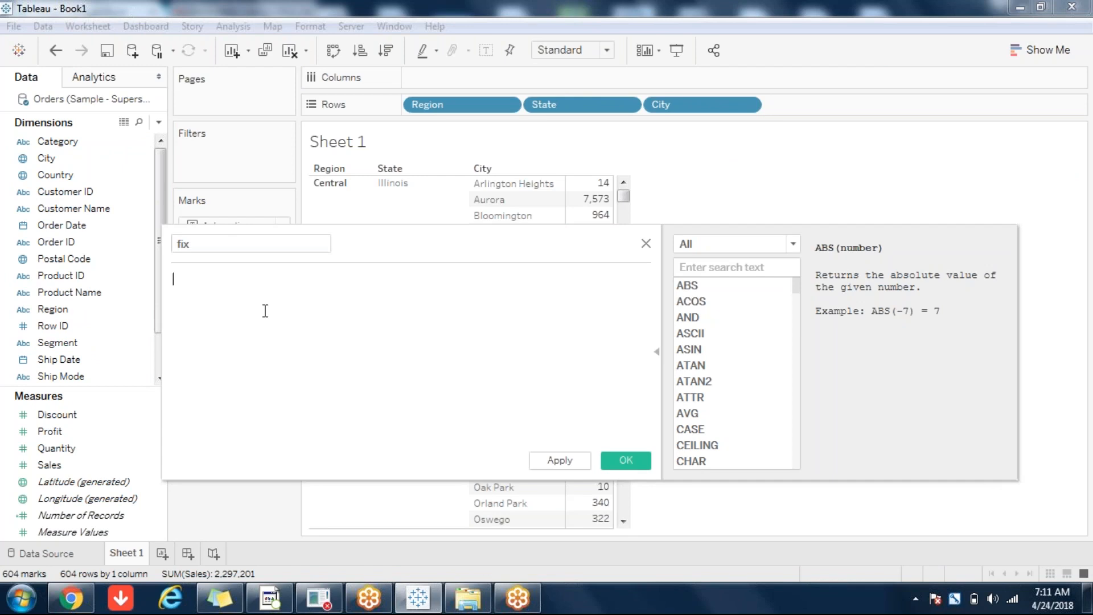
pyautogui.write('FIX')
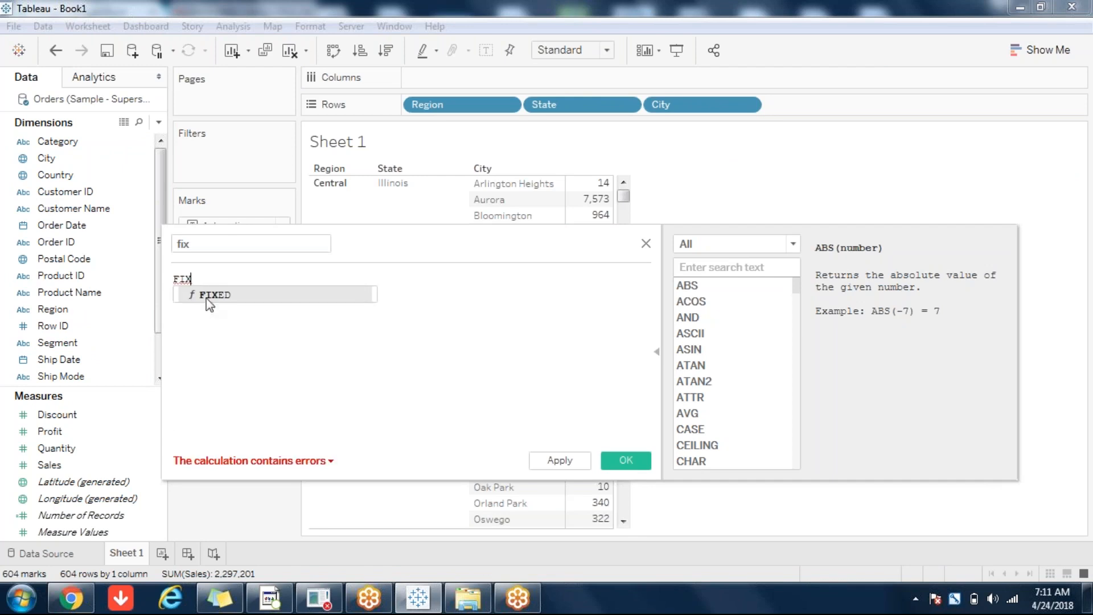
pyautogui.click(206, 298)
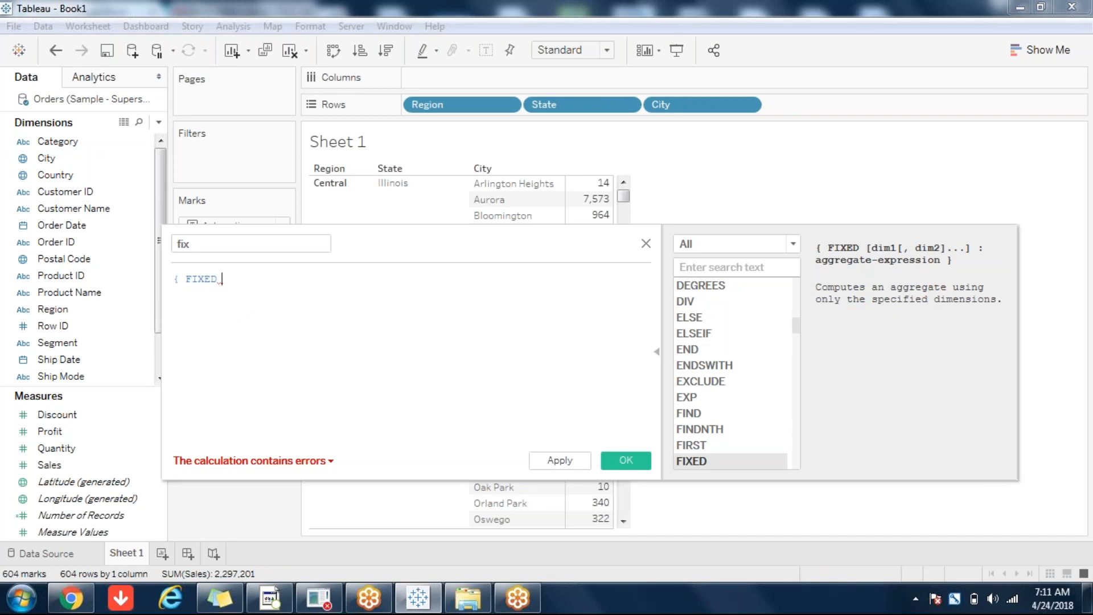
pyautogui.write('Sta')
pyautogui.press('Down')
pyautogui.press('Return')
# Complete the formula with :SUM([Sales])} and save the fix measure
pyautogui.write(':SUM(Sal')
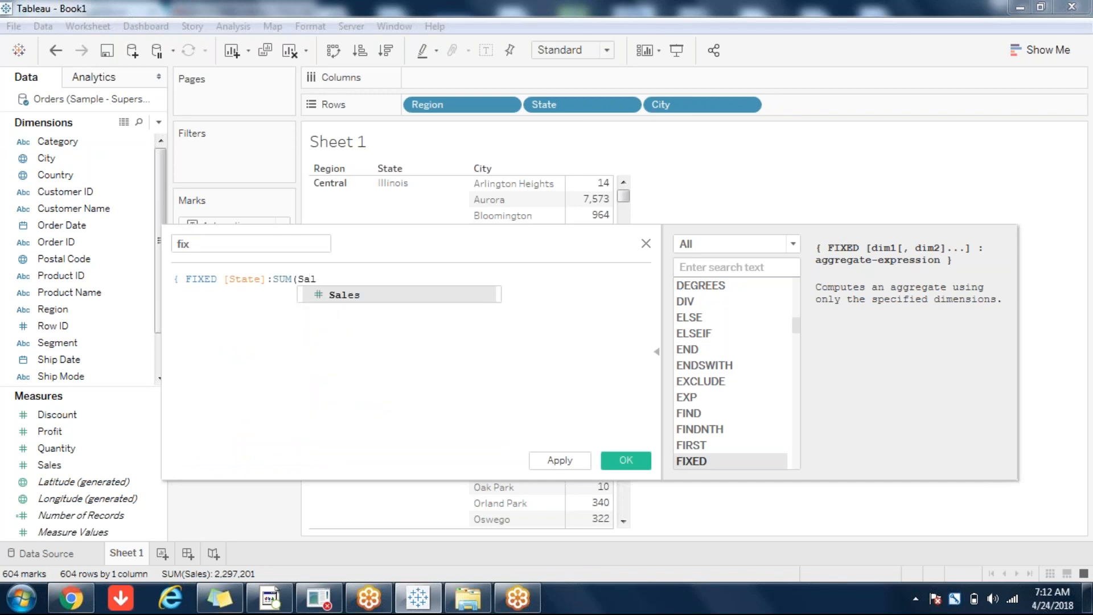
pyautogui.click(345, 295)
pyautogui.write(')')
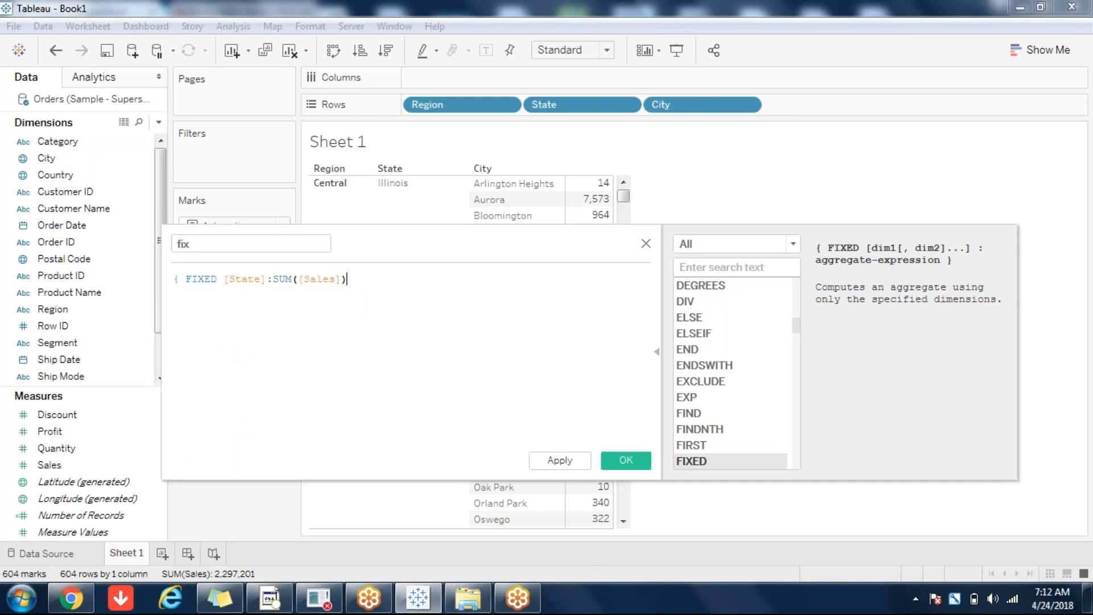
pyautogui.write('}')
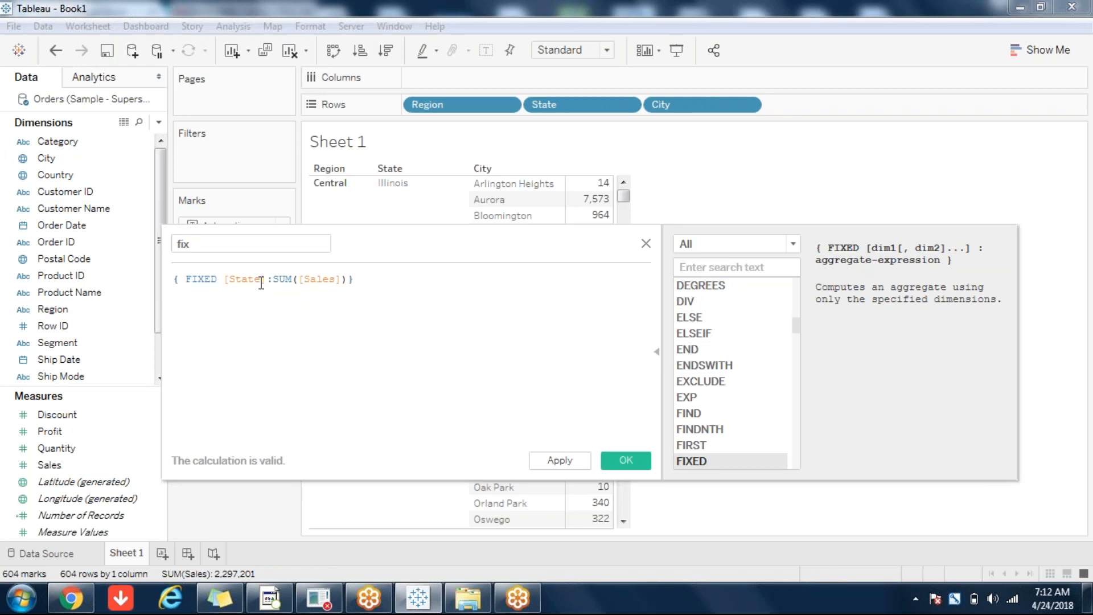
pyautogui.click(261, 280)
pyautogui.click(322, 280)
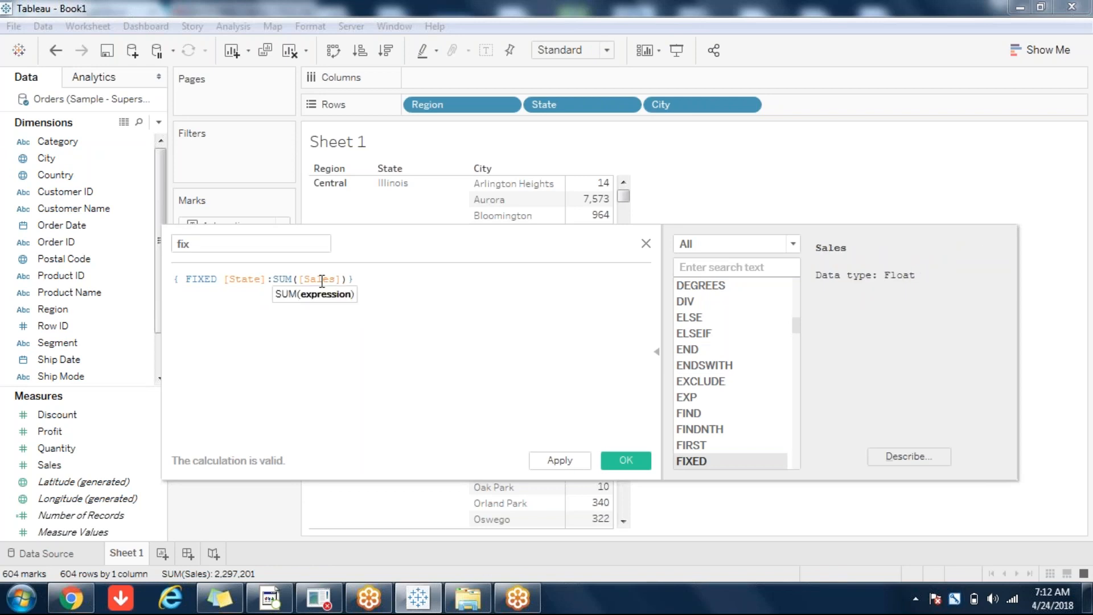
pyautogui.click(627, 465)
pyautogui.click(91, 415)
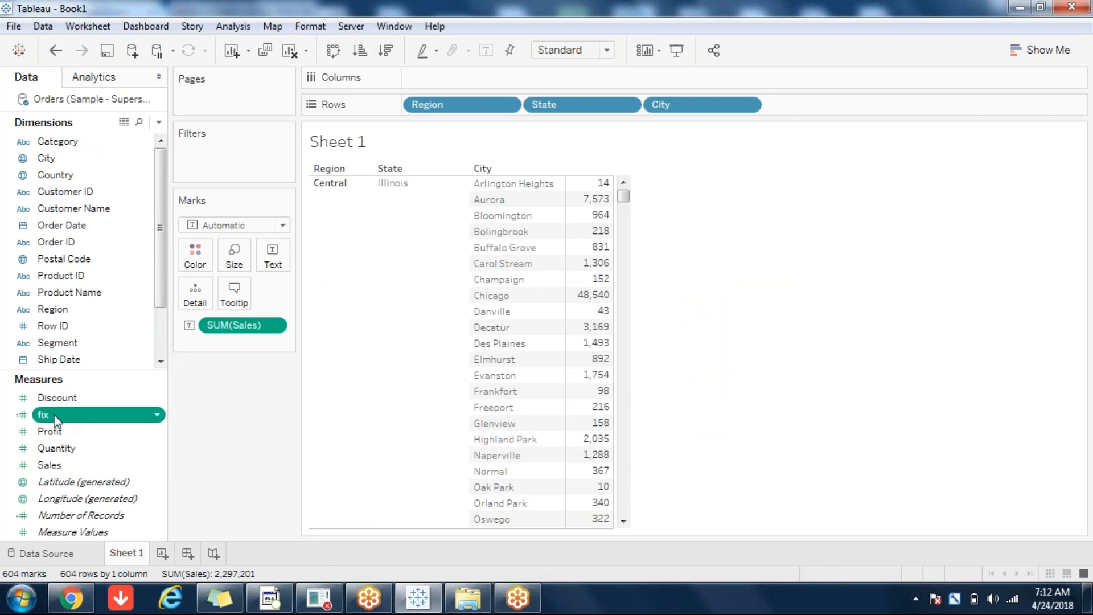
# Add fix beside Sales to show state totals (80,166 for Illinois) and begin another calculated field
pyautogui.doubleClick(55, 417)
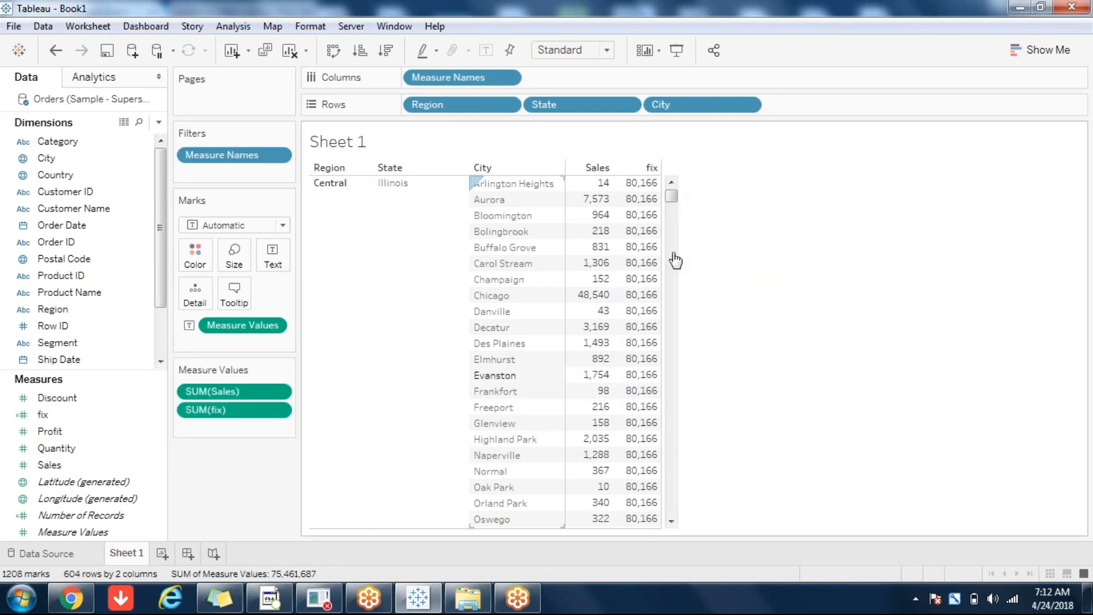
pyautogui.click(672, 289)
pyautogui.moveTo(672, 284); pyautogui.dragTo(673, 189)
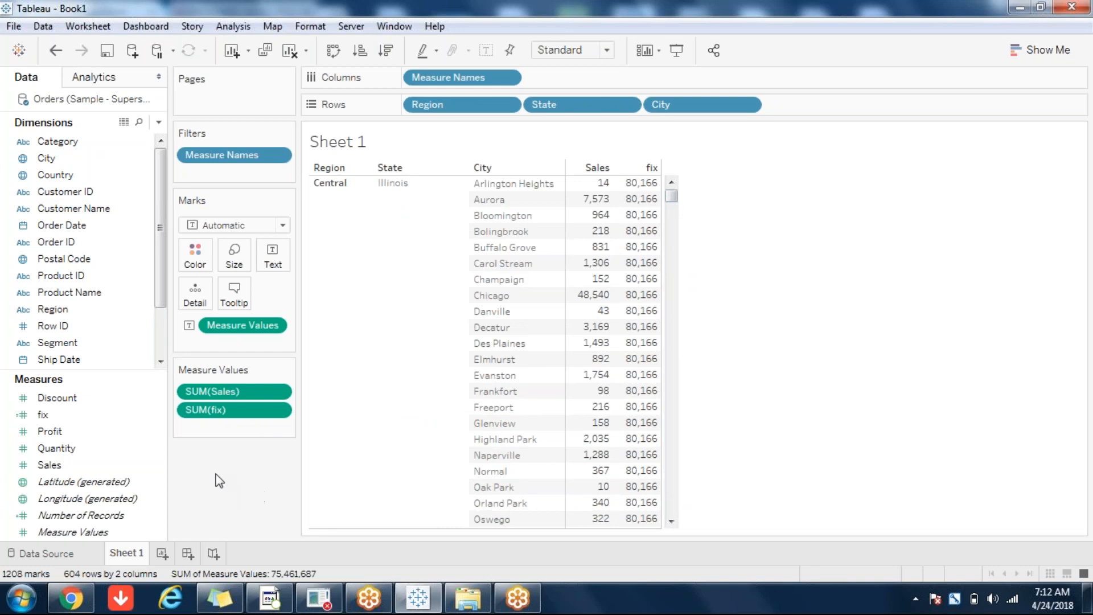
pyautogui.click(158, 121)
pyautogui.click(126, 140)
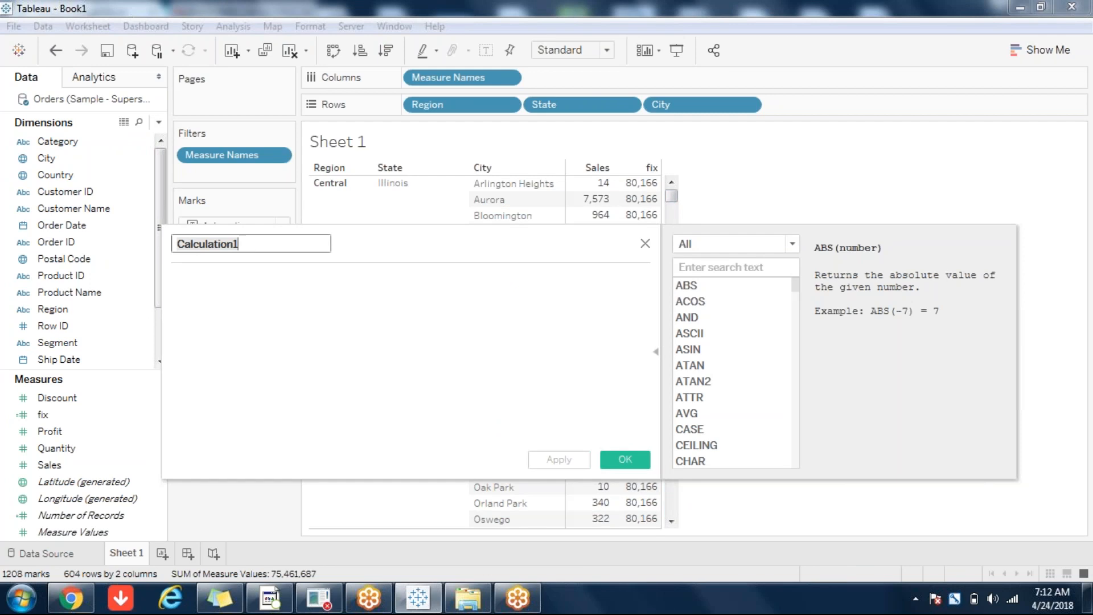
# Name the calculation excl and begin its formula with { EXCLUDE [City],[State]
pyautogui.write('excl')
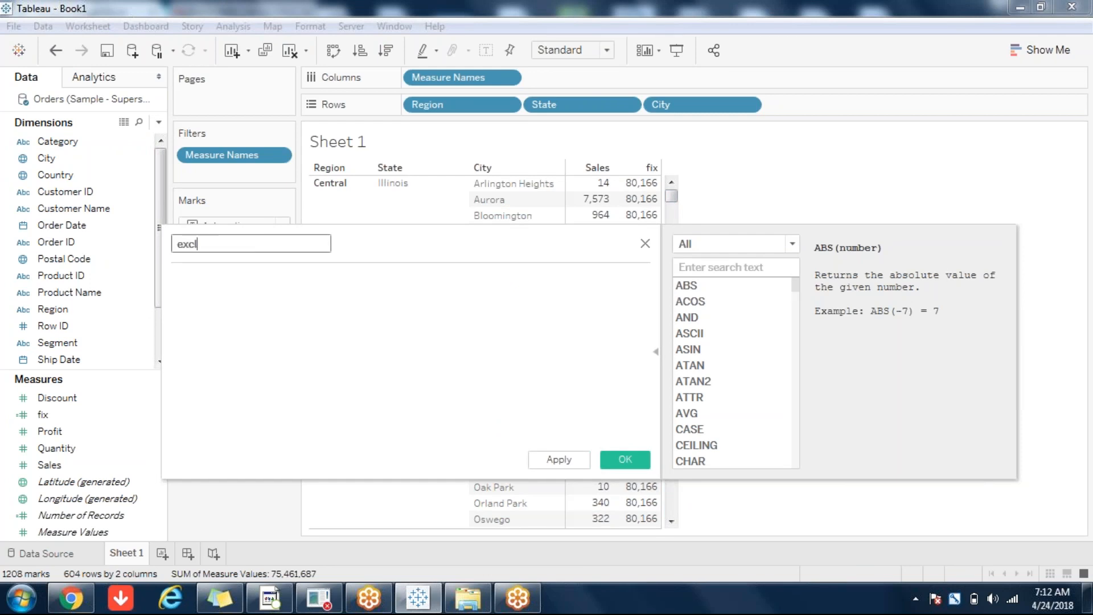
pyautogui.click(173, 278)
pyautogui.write('EXCL')
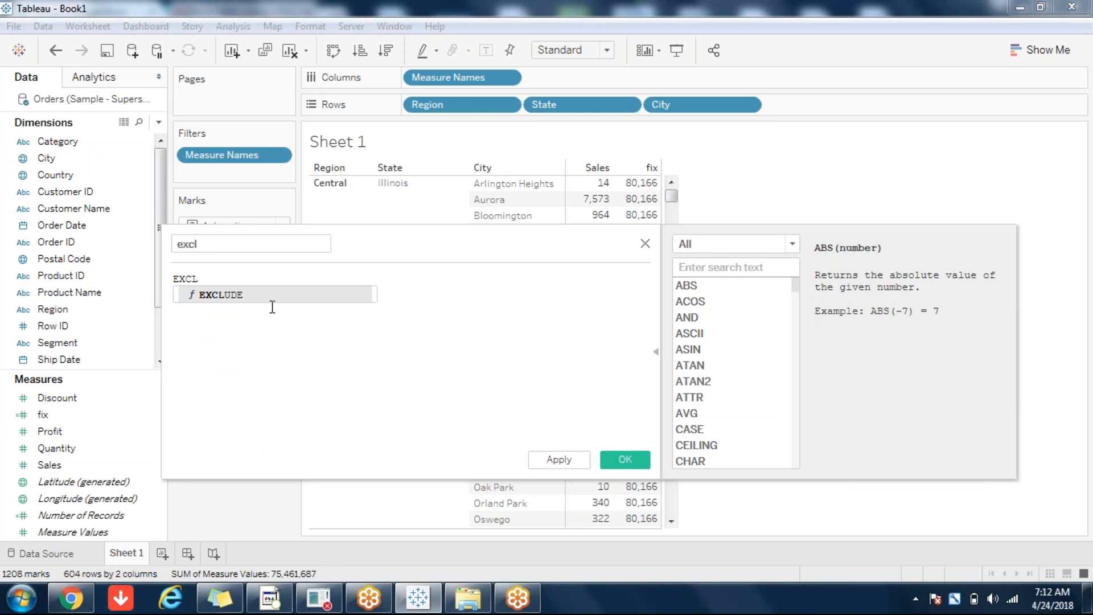
pyautogui.click(223, 293)
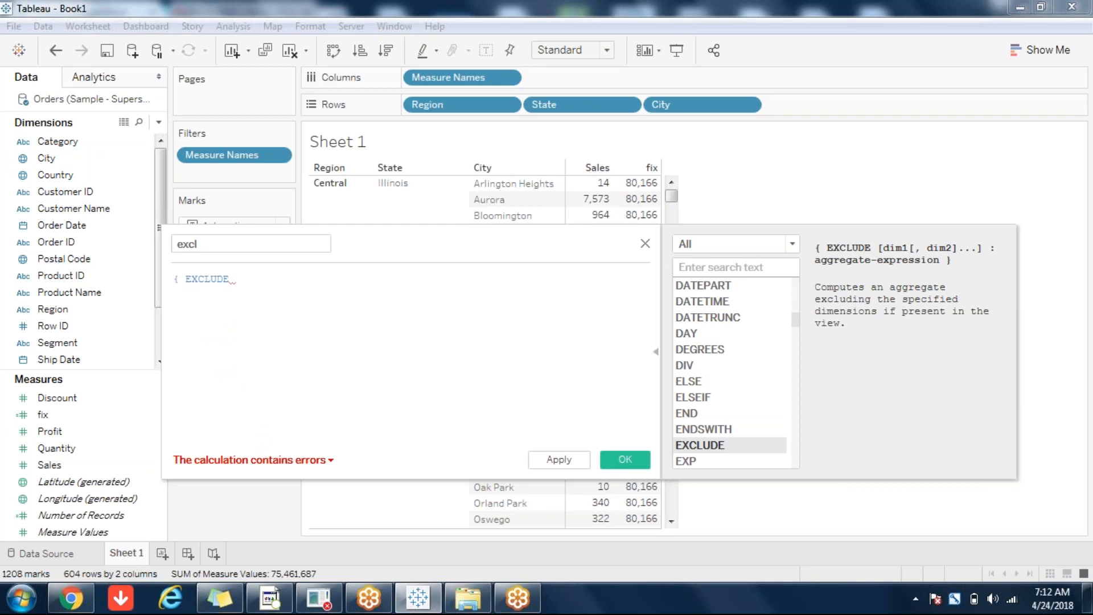
pyautogui.write('city')
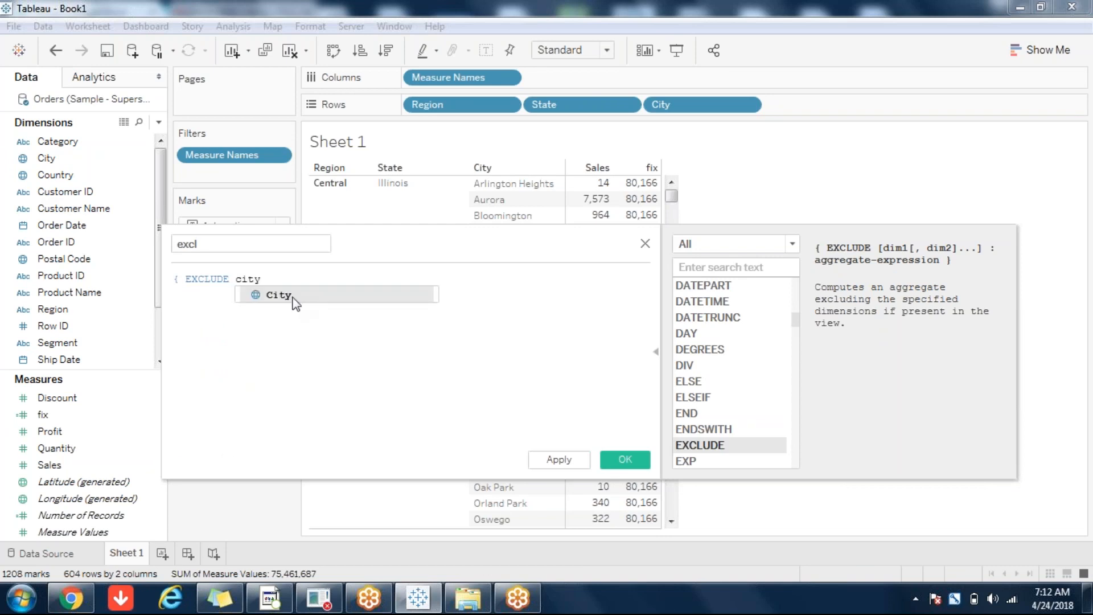
pyautogui.click(292, 298)
pyautogui.write(',sta')
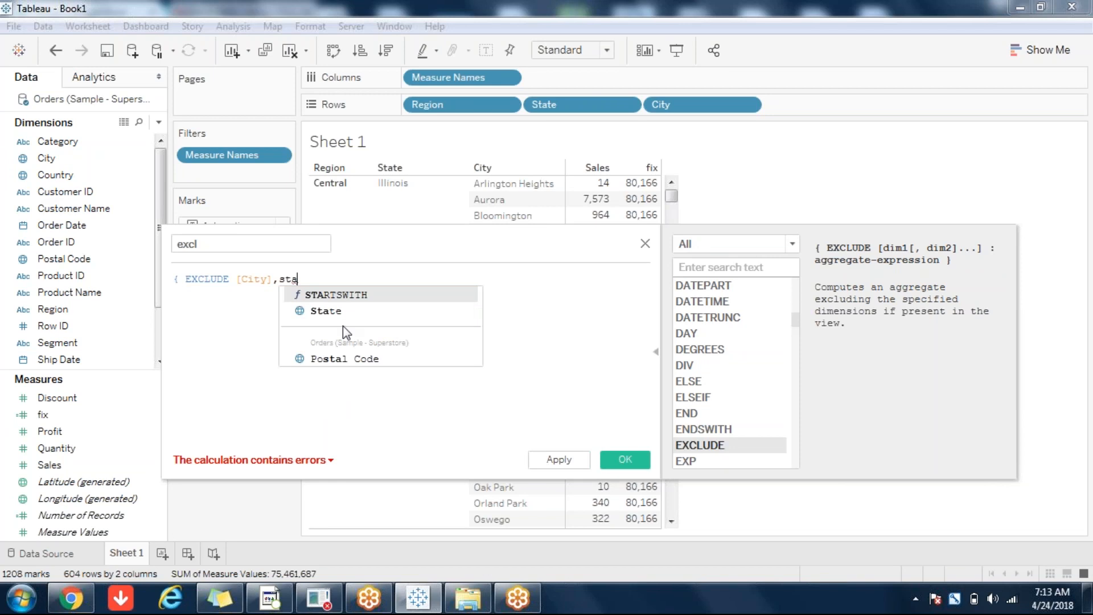
pyautogui.click(330, 314)
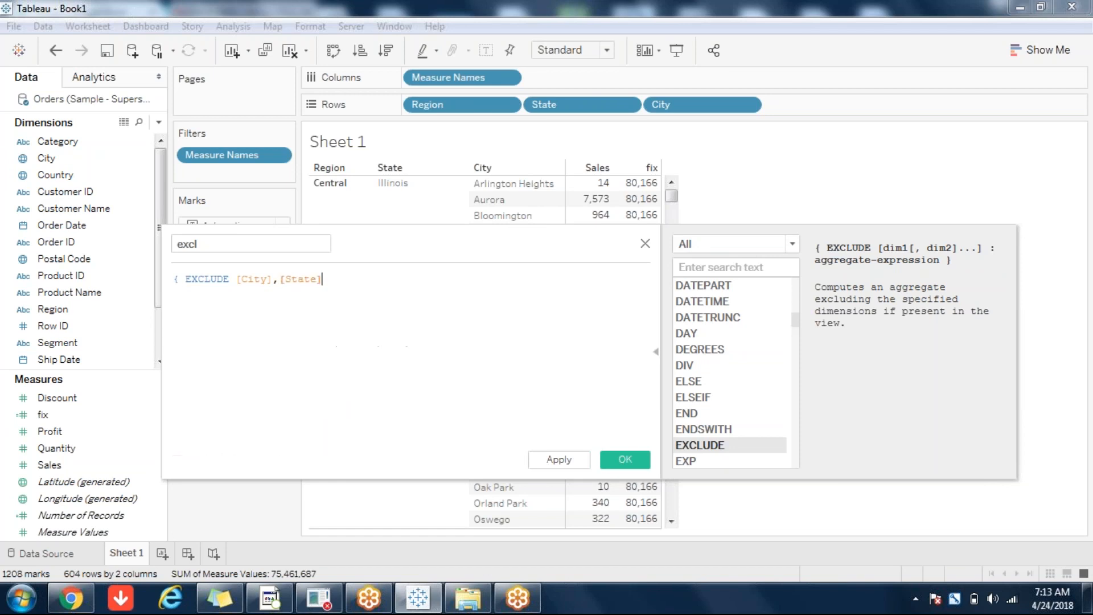
# Finish the formula with :SUM([Sales])} and save the excl measure
pyautogui.write(':su')
pyautogui.press('Down')
pyautogui.press('Return')
pyautogui.write('Sal')
pyautogui.click(423, 295)
pyautogui.write(')}')
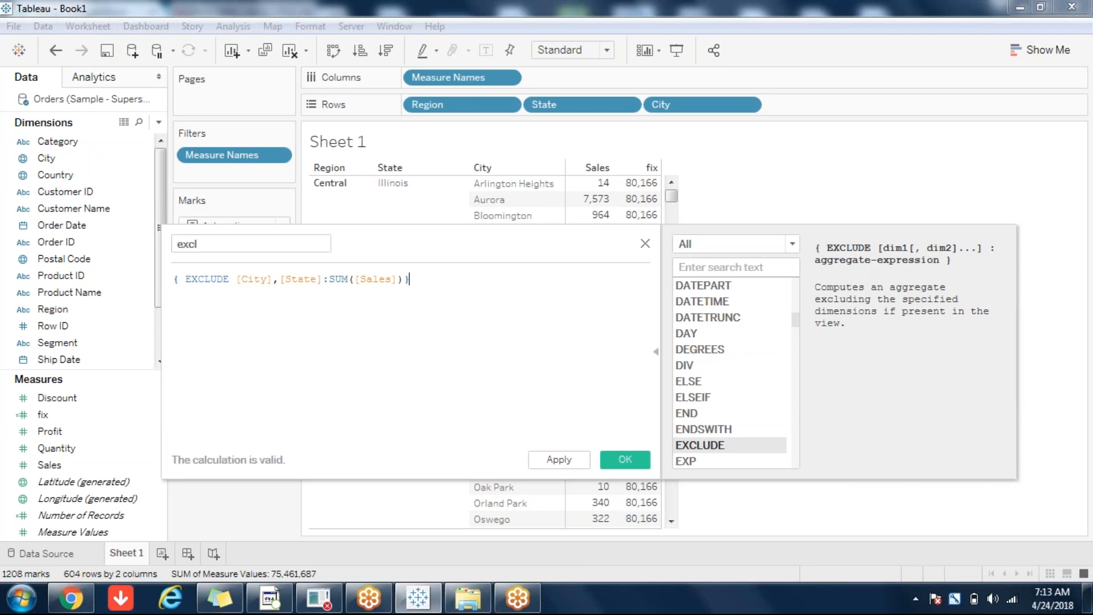
pyautogui.click(254, 281)
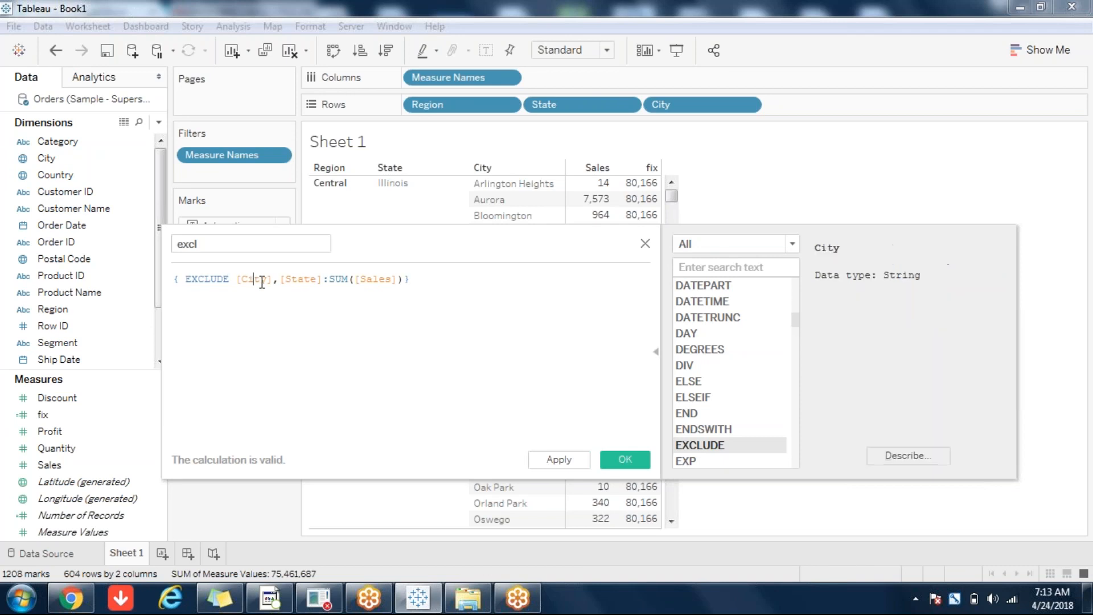
pyautogui.click(296, 282)
pyautogui.click(397, 279)
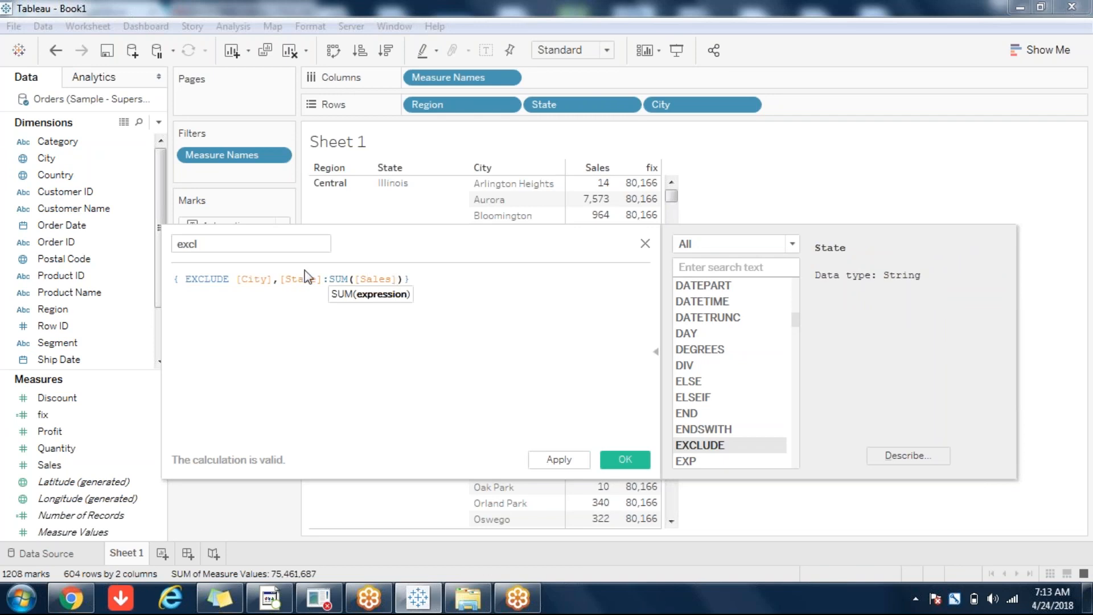
pyautogui.click(409, 279)
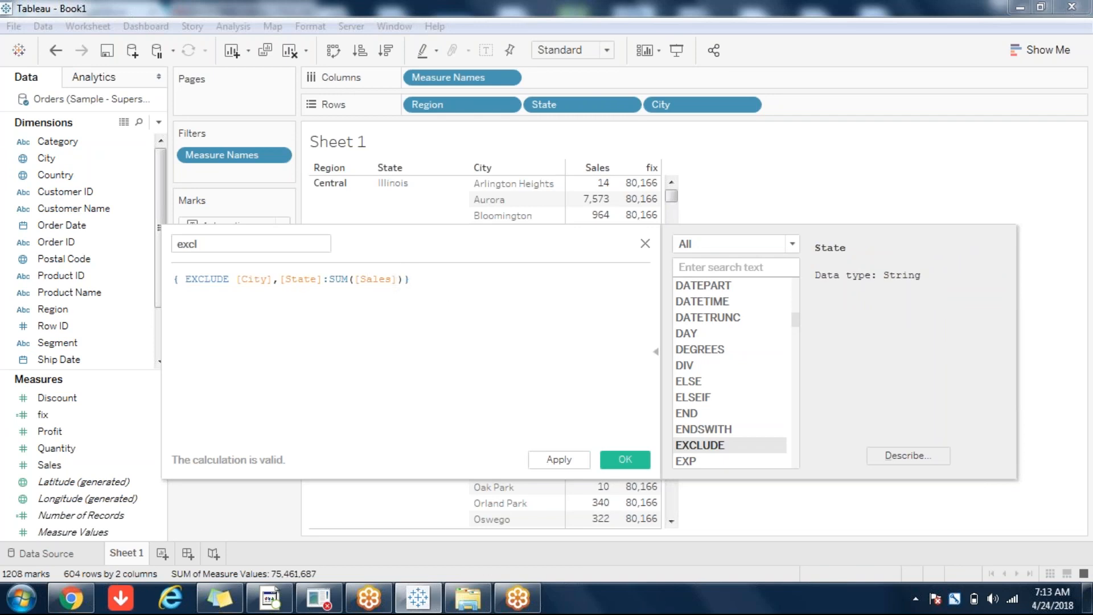
pyautogui.click(625, 459)
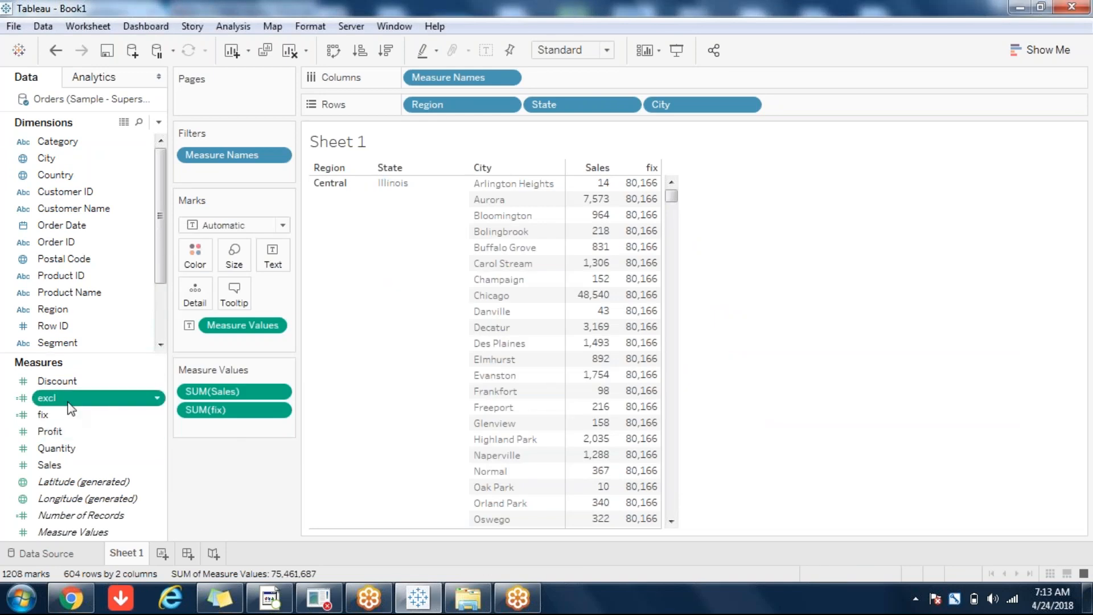
# Place excl between Sales and fix (501,240 for each Illinois city) and begin a blank calculation
pyautogui.moveTo(69, 407); pyautogui.dragTo(654, 322)
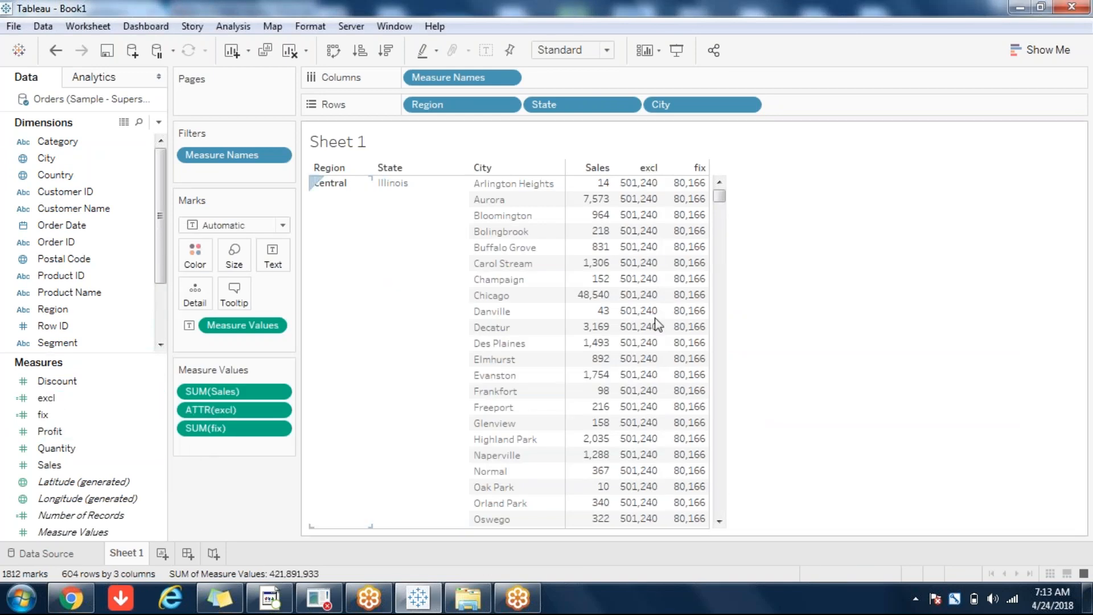
pyautogui.moveTo(646, 367)
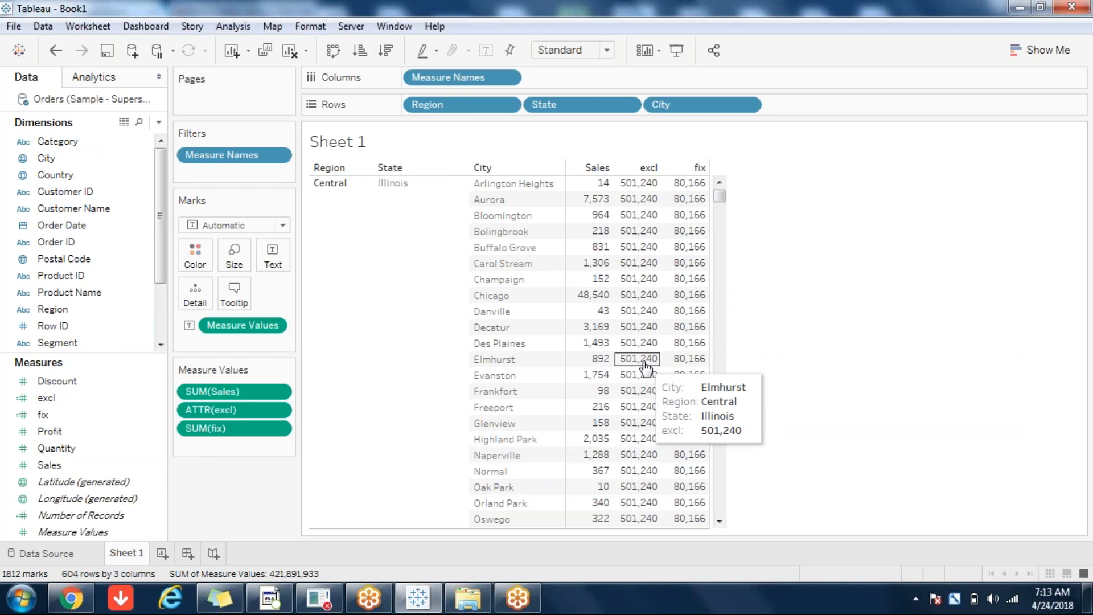
pyautogui.moveTo(653, 222)
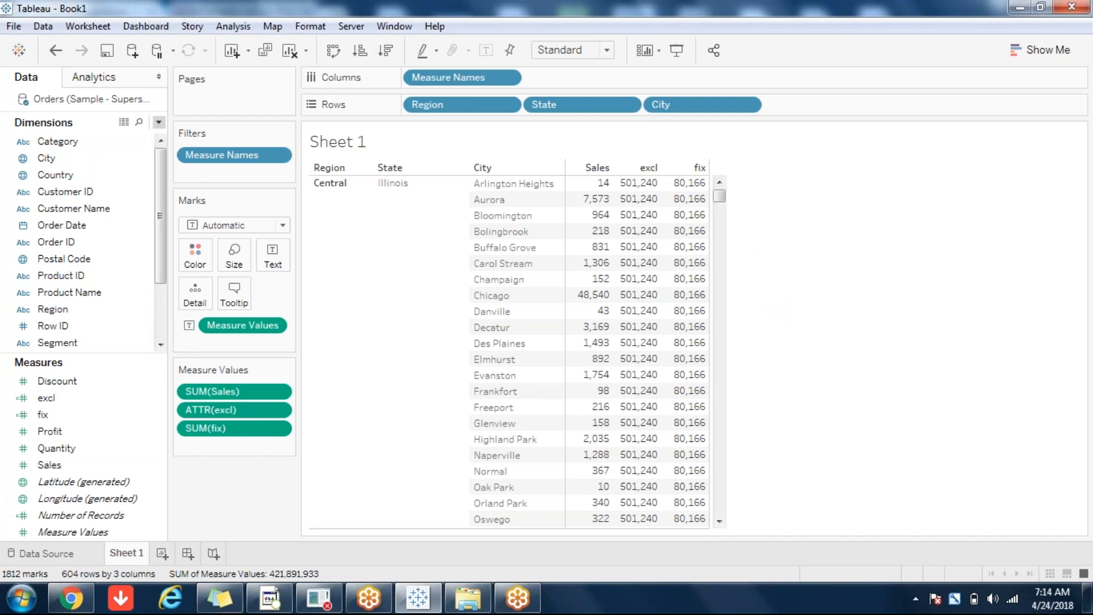
pyautogui.click(159, 122)
pyautogui.click(117, 141)
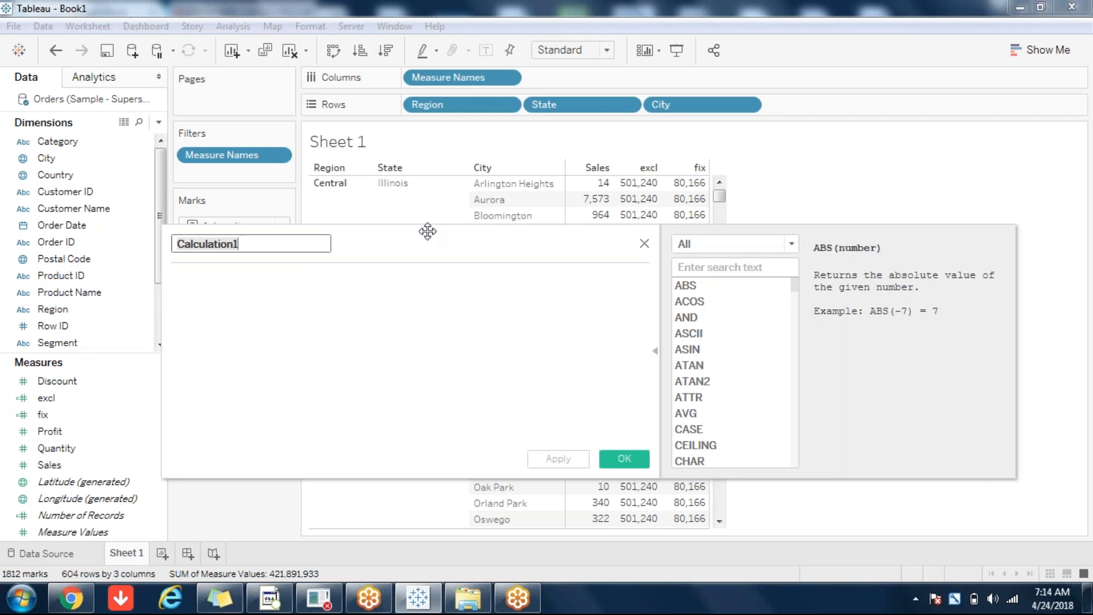
pyautogui.moveTo(427, 231); pyautogui.dragTo(489, 351)
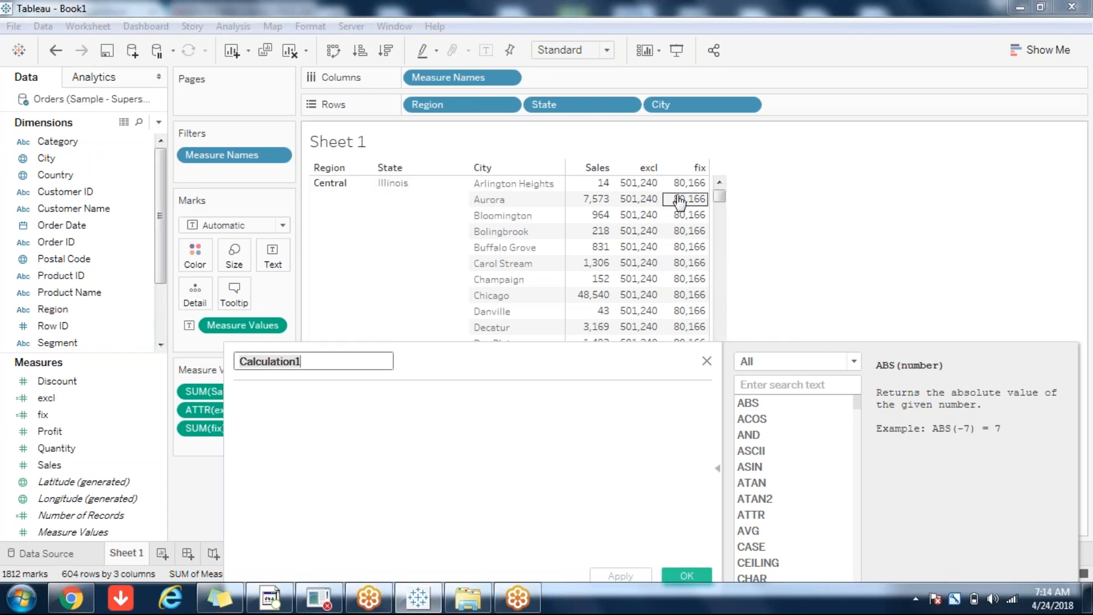
pyautogui.moveTo(648, 220)
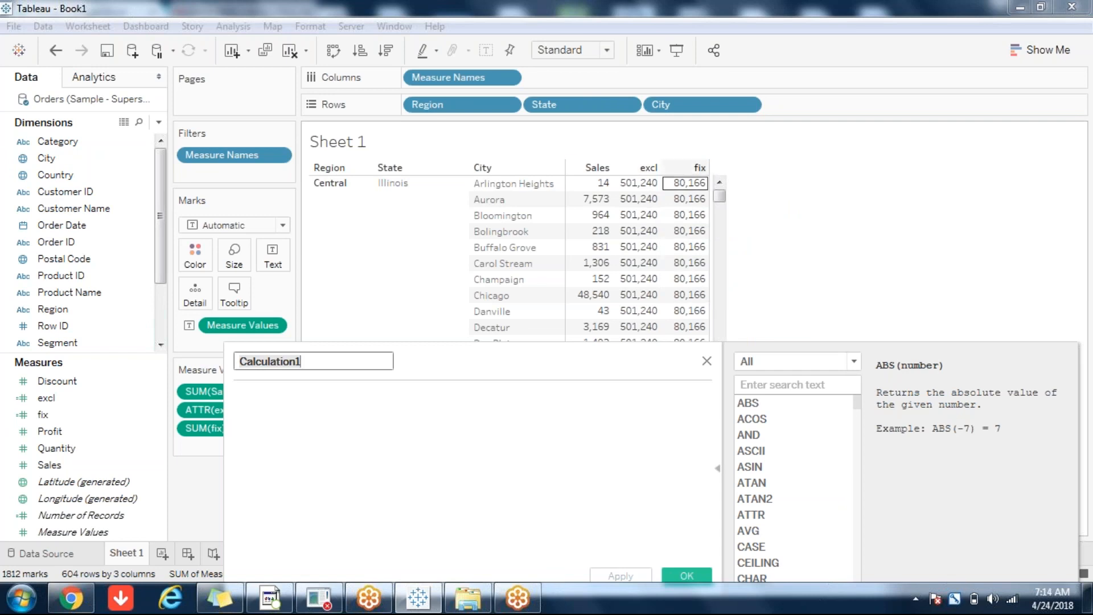
pyautogui.moveTo(686, 183)
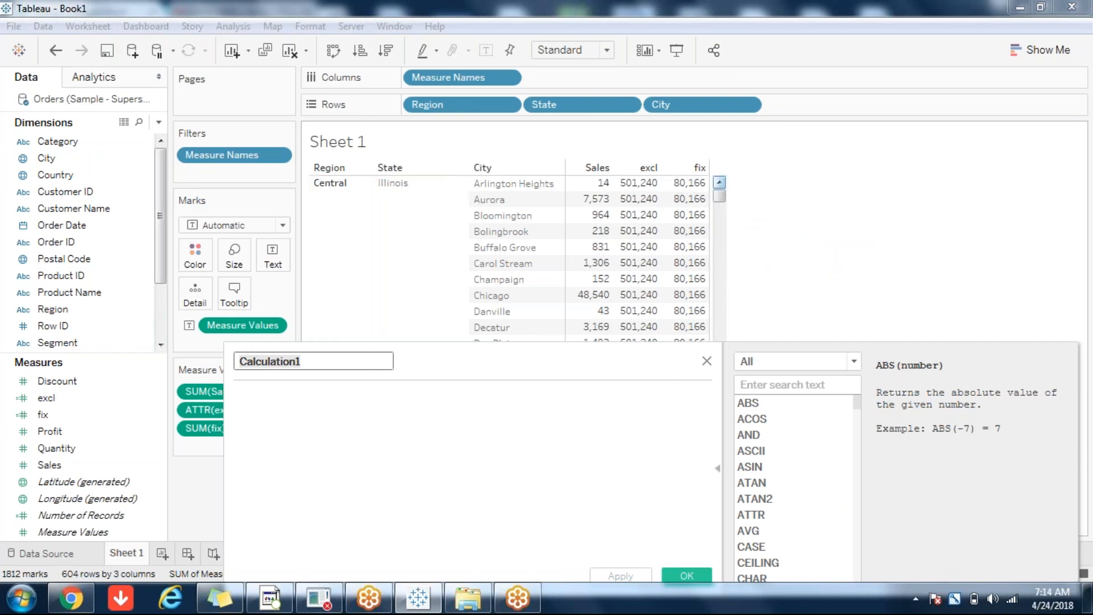
pyautogui.moveTo(639, 183)
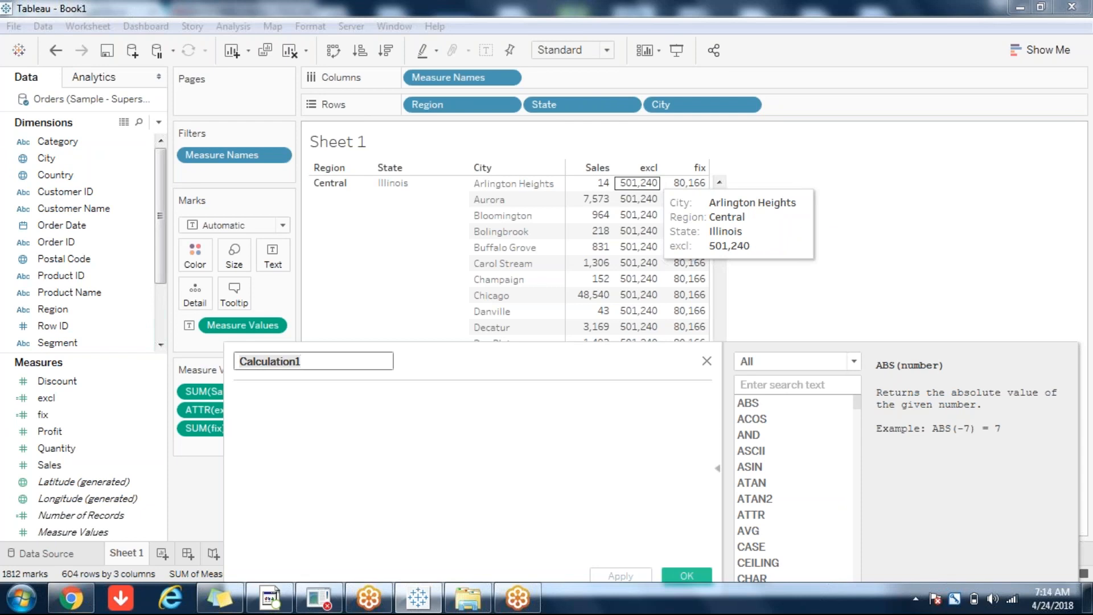
# Enter incl as the name and build { INCLUDE [Customer Name]:SUM([Sales])} from autocomplete suggestions
pyautogui.write('ic')
pyautogui.press('BackSpace')
pyautogui.write('ncl')
pyautogui.click(334, 426)
pyautogui.write('iNCL')
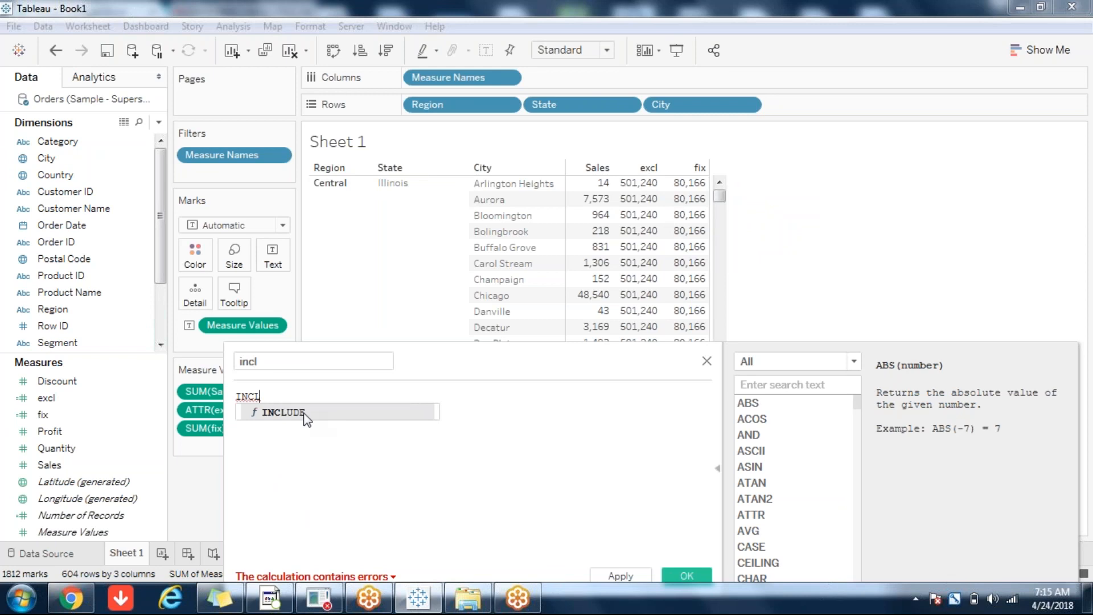
pyautogui.doubleClick(305, 414)
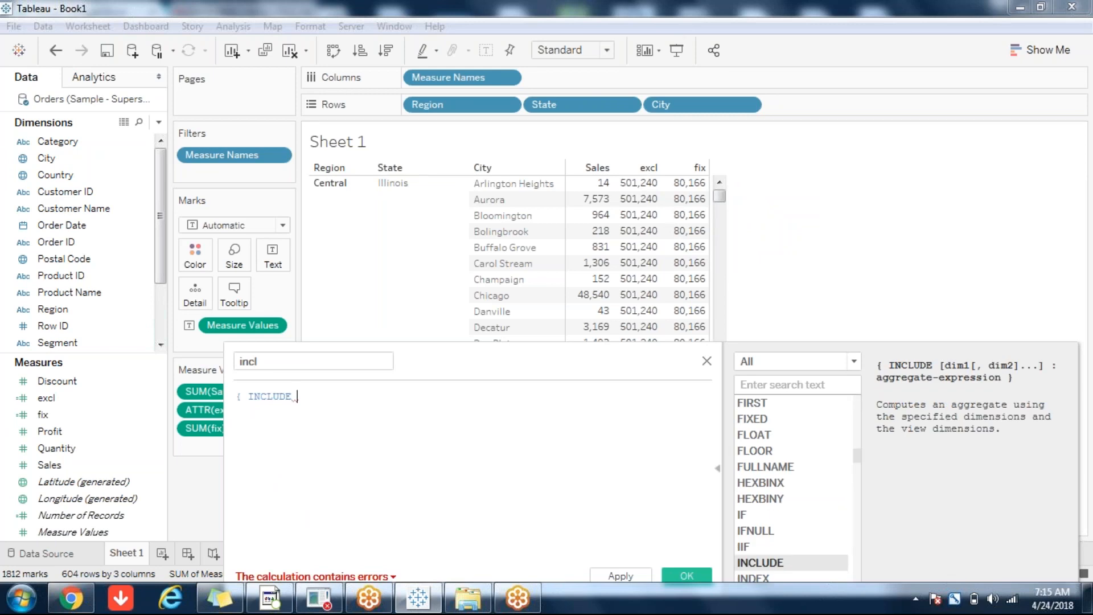
pyautogui.write('cus')
pyautogui.click(372, 428)
pyautogui.write(':SUM(Sal')
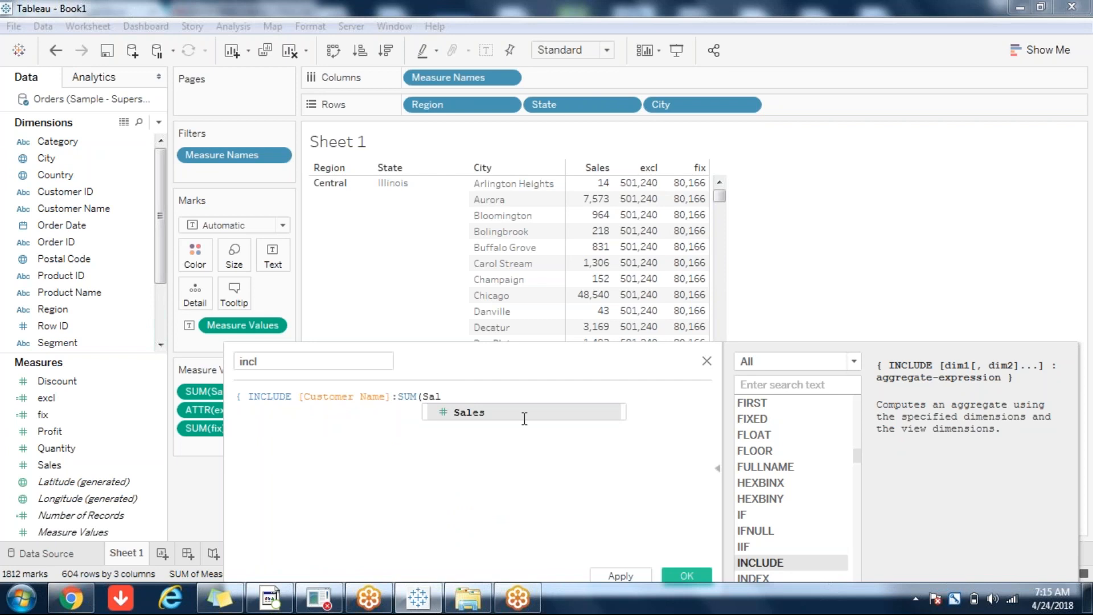
pyautogui.click(487, 415)
pyautogui.write(')')
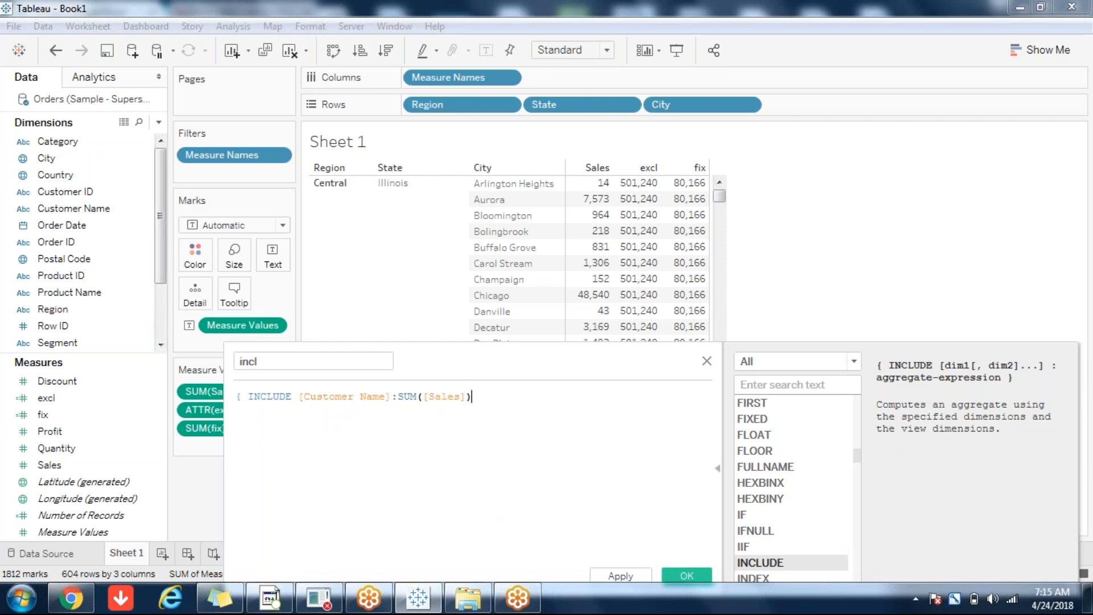
pyautogui.write('}')
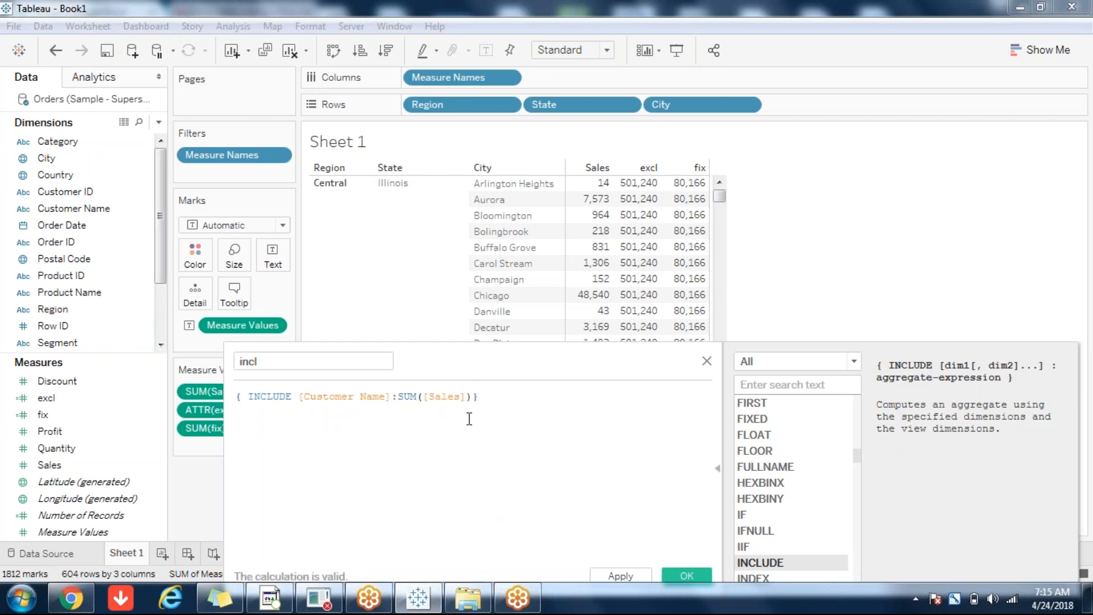
pyautogui.doubleClick(336, 395)
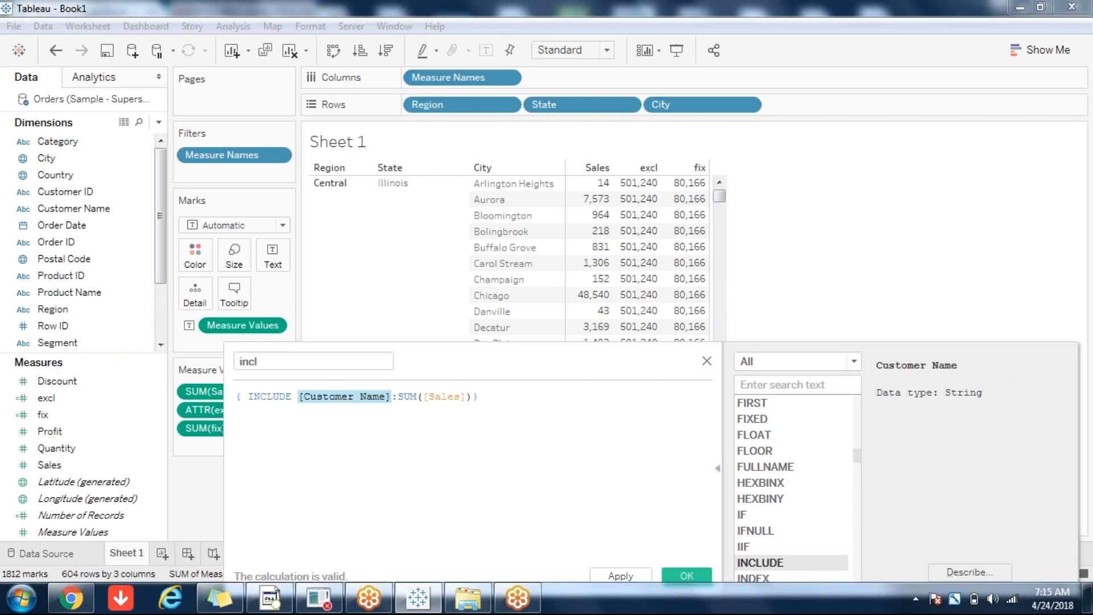
pyautogui.click(279, 396)
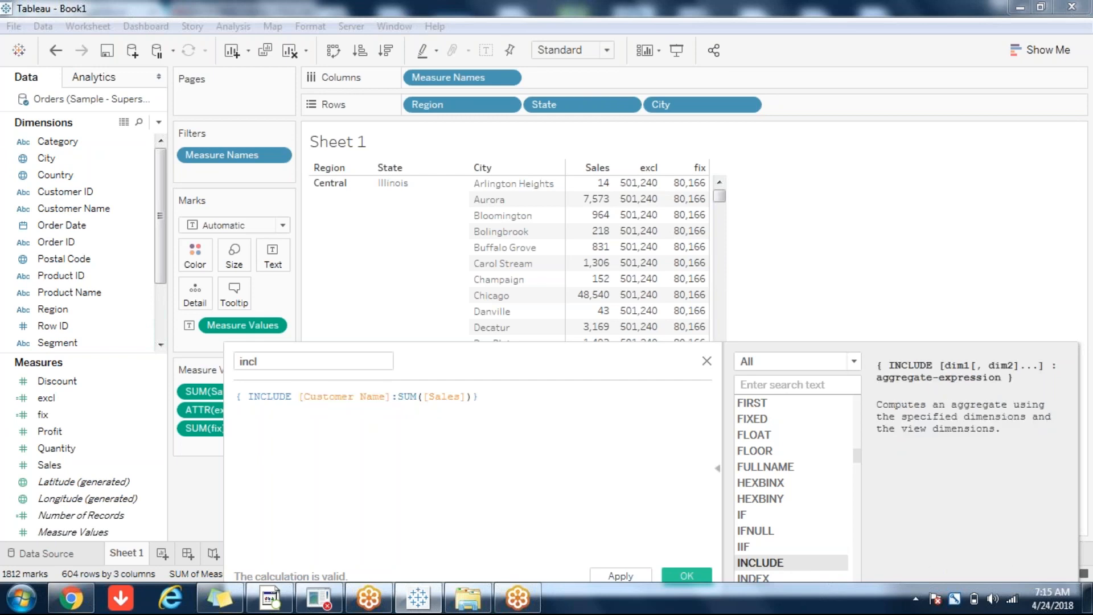
pyautogui.doubleClick(348, 395)
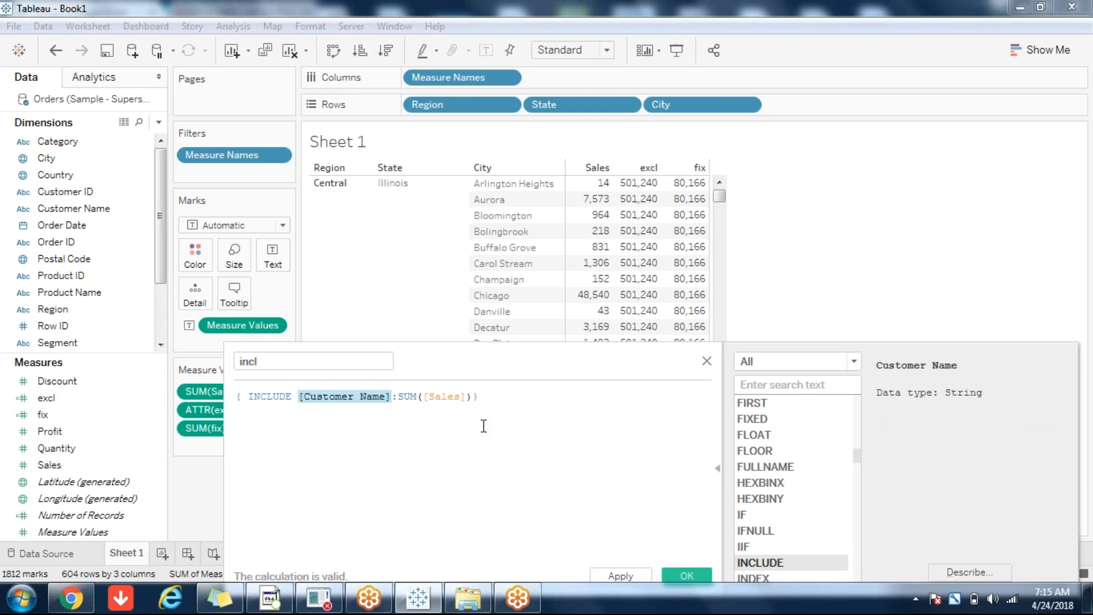
pyautogui.click(420, 402)
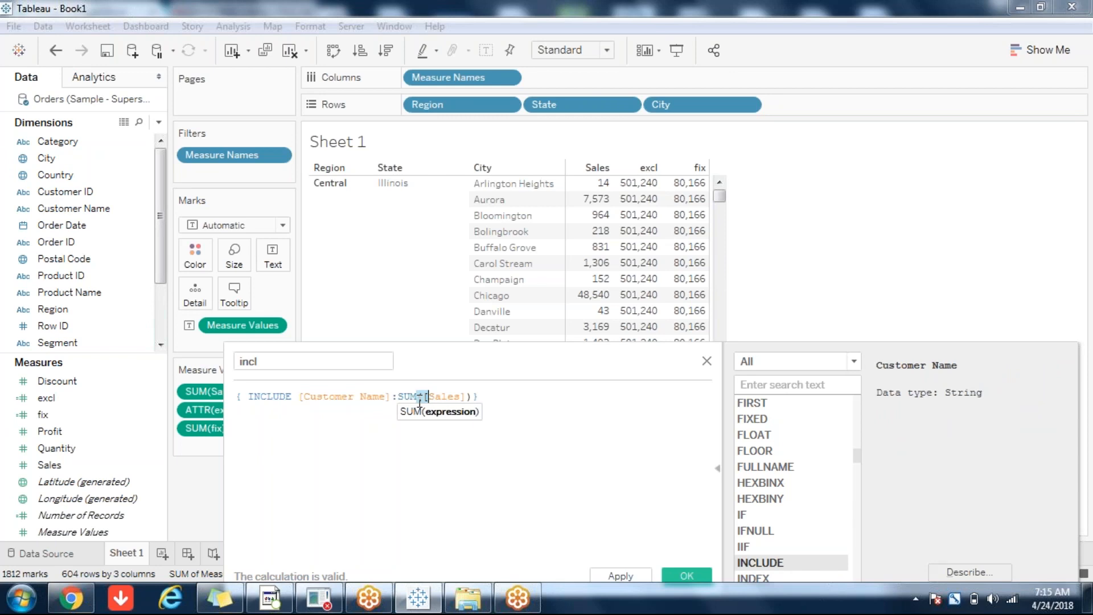
pyautogui.click(408, 397)
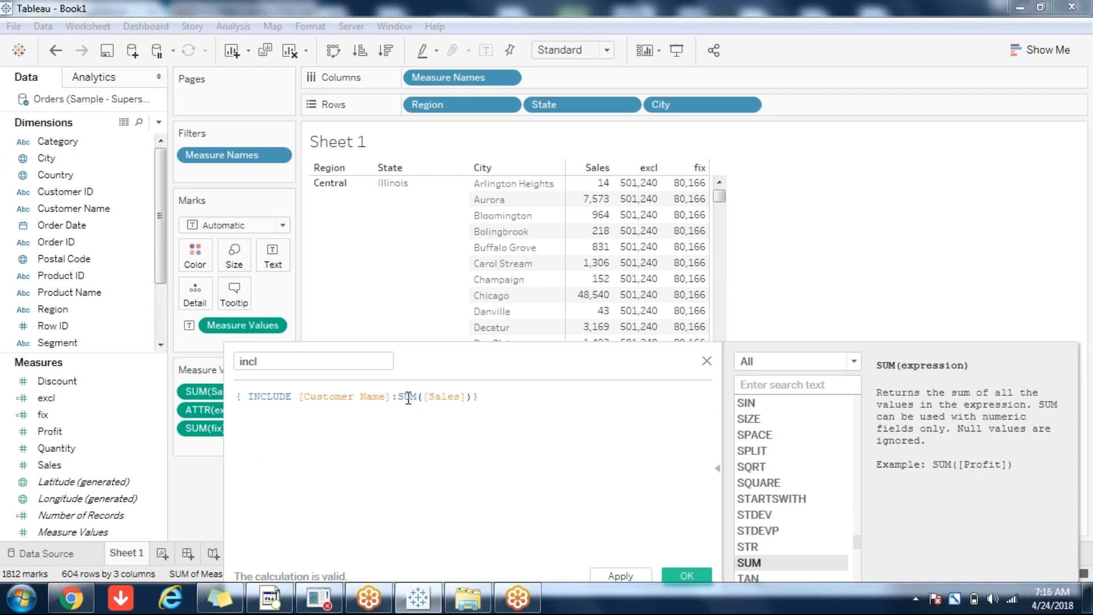
# Save incl and add it as a table column beside Sales, excl and fix
pyautogui.click(682, 575)
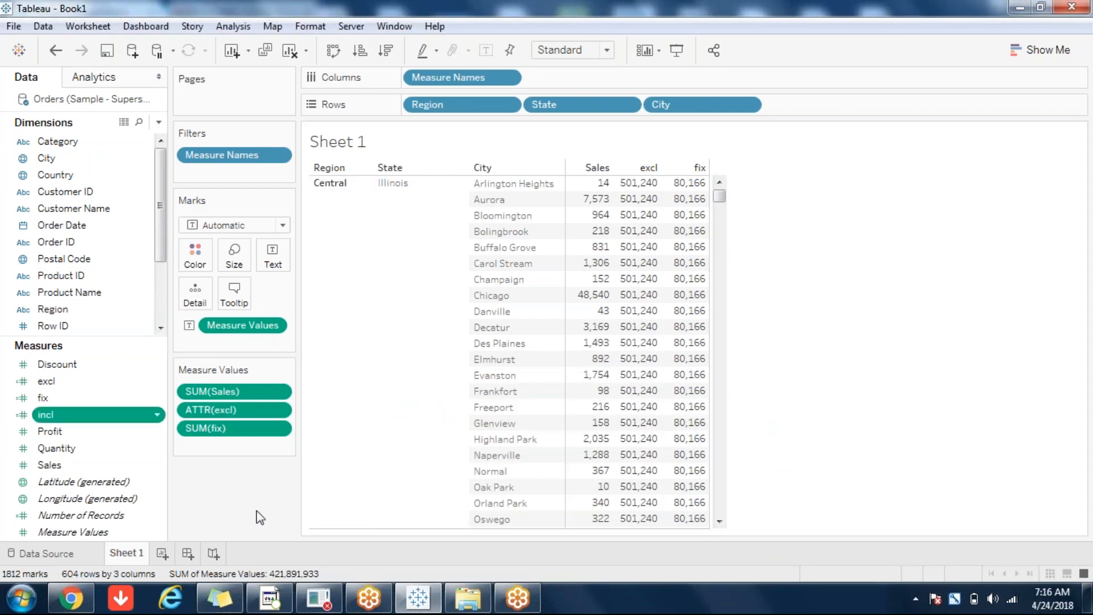
pyautogui.moveTo(260, 517); pyautogui.dragTo(259, 516)
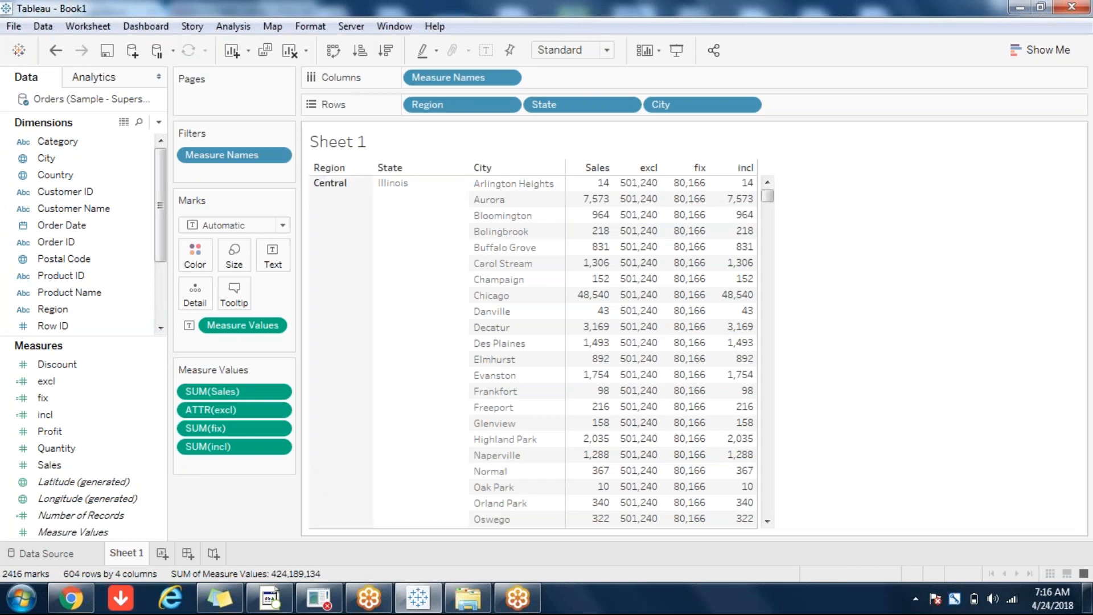
pyautogui.click(278, 447)
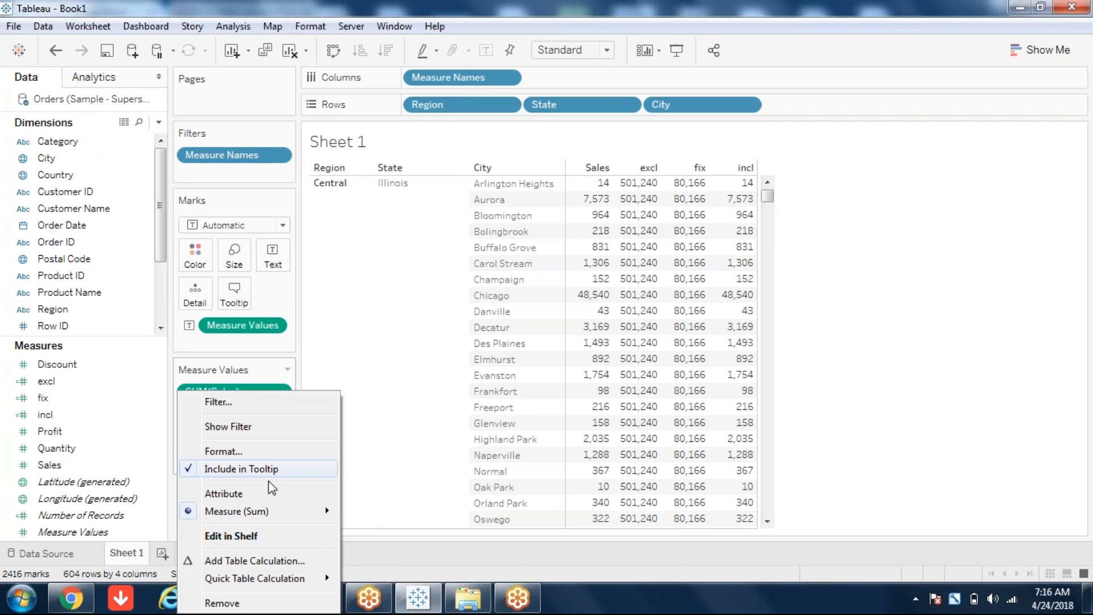
# Switch incl's aggregation from Sum to Average, giving 379 for Aurora
pyautogui.moveTo(259, 515)
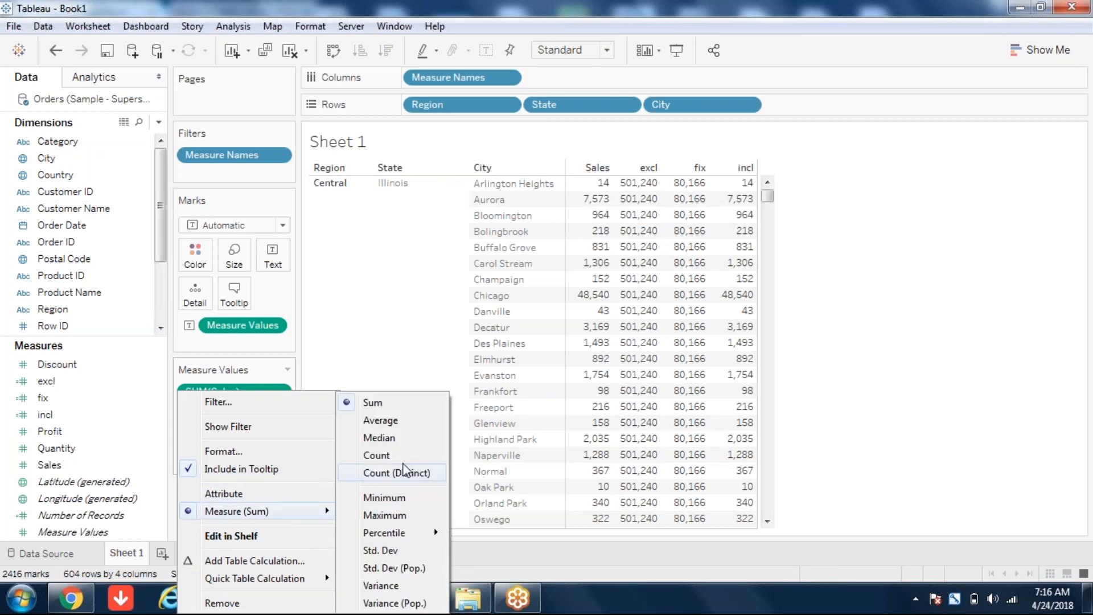
pyautogui.click(388, 420)
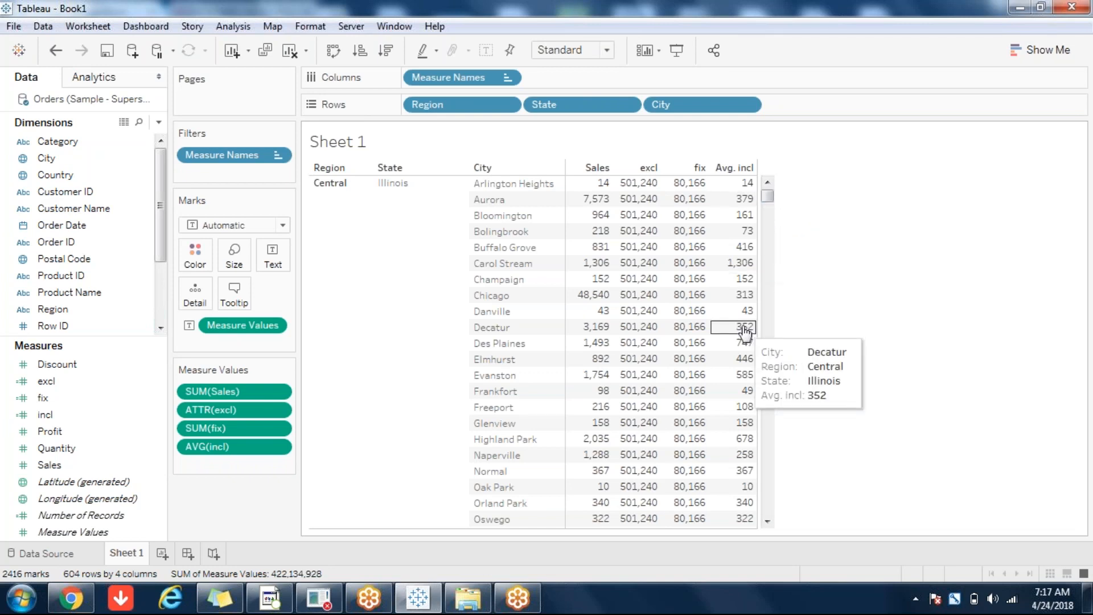
# Put CNTD(Customer Name), a distinct customer count, on Rows after City
pyautogui.click(70, 209)
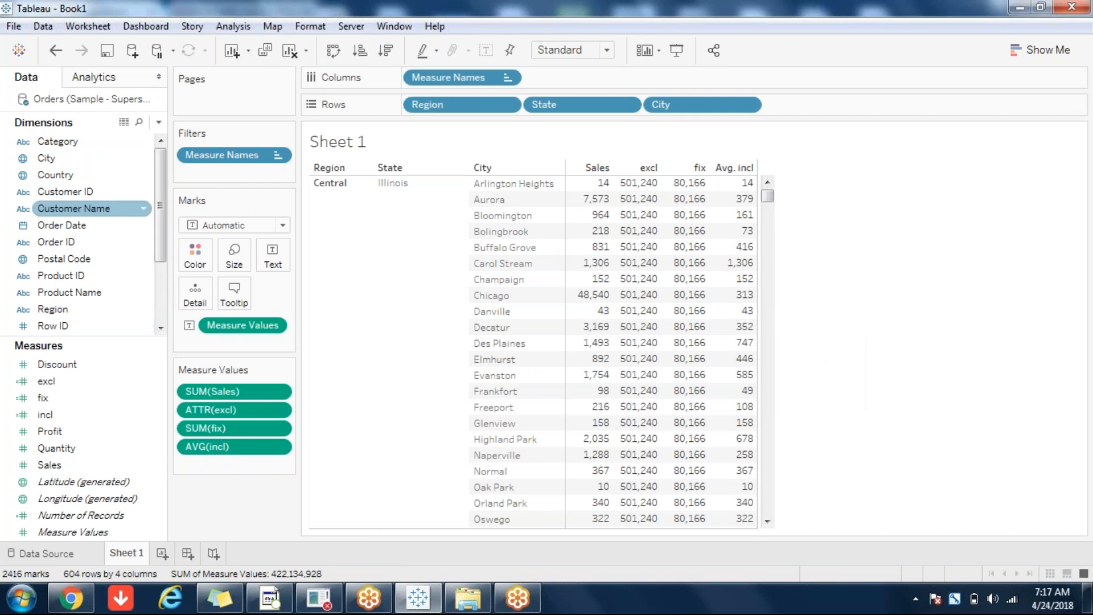
pyautogui.click(69, 208)
pyautogui.moveTo(74, 212)
pyautogui.mouseDown()
pyautogui.moveTo(820, 142)
pyautogui.moveTo(820, 114)
pyautogui.moveTo(808, 108)
pyautogui.mouseUp()
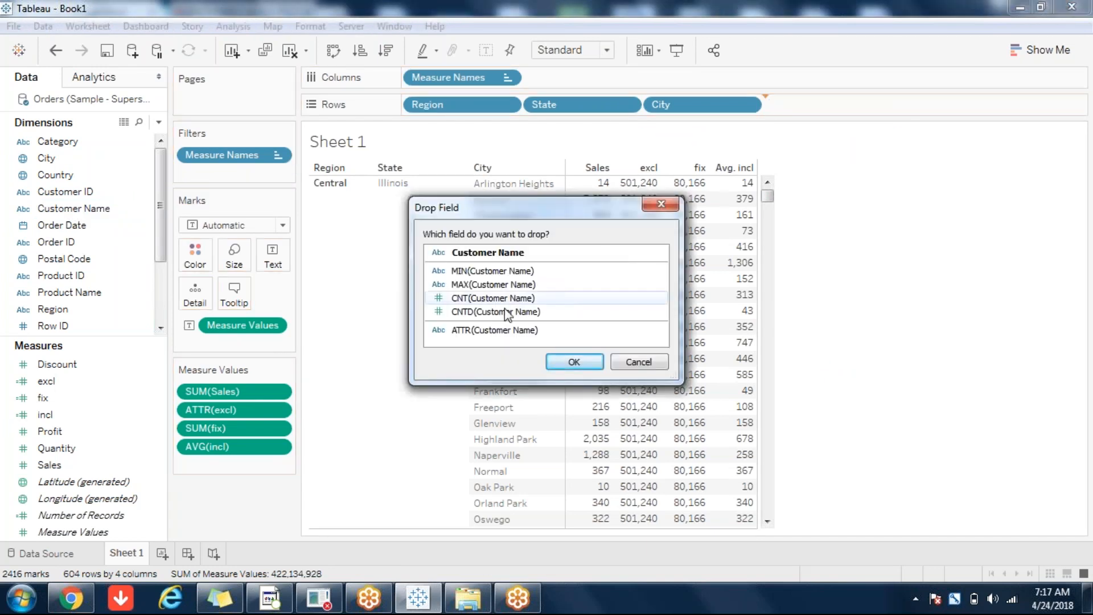
pyautogui.doubleClick(493, 310)
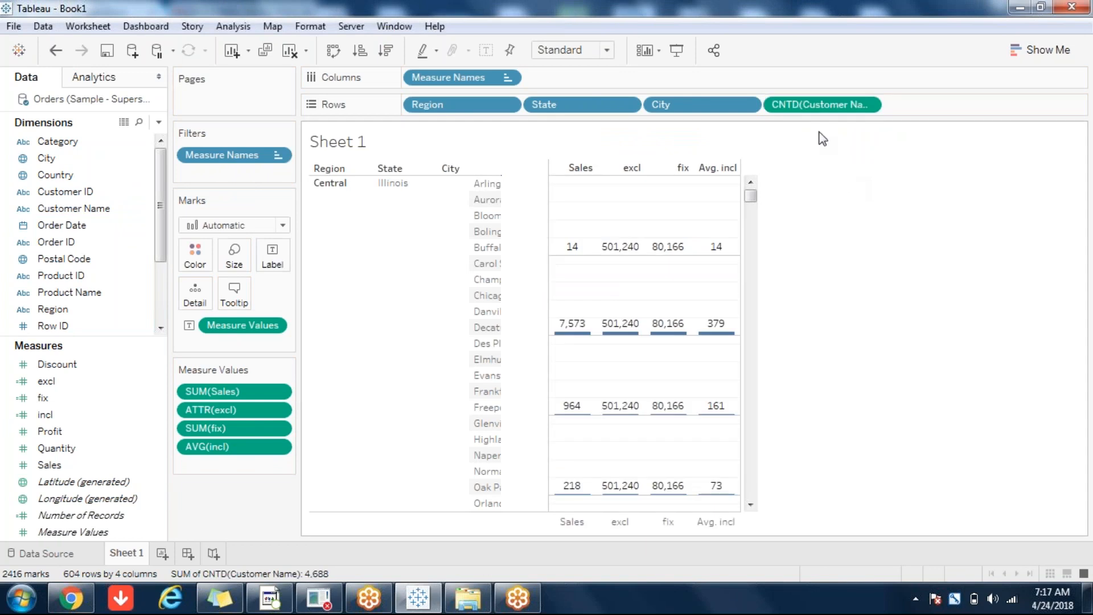
# Make CNTD(Customer Name) discrete so each city lists its count, e.g. 155 for Chicago
pyautogui.moveTo(636, 332)
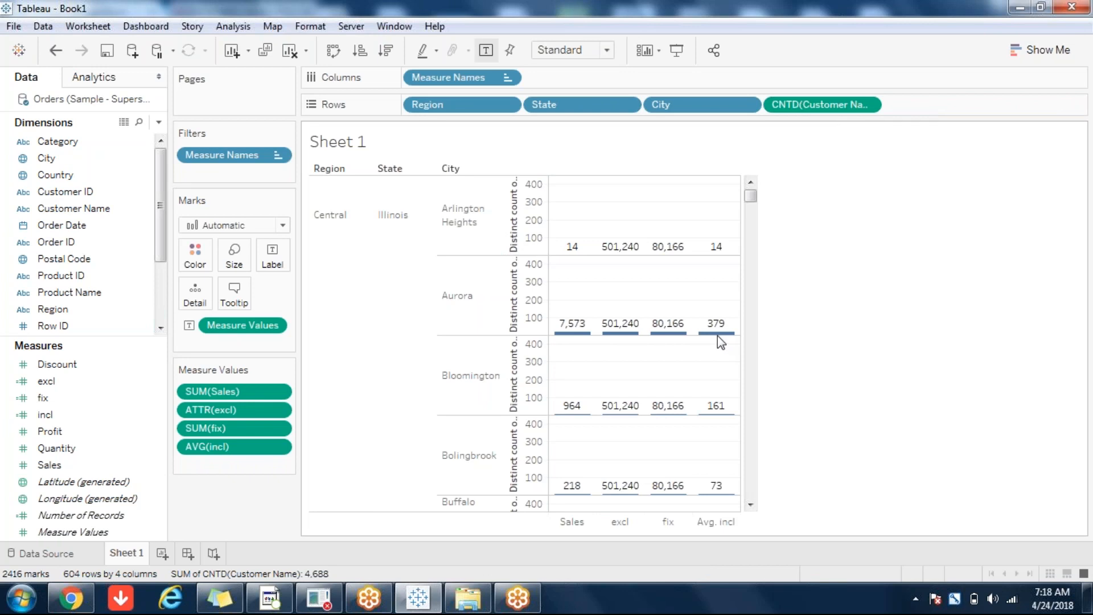
pyautogui.click(867, 105)
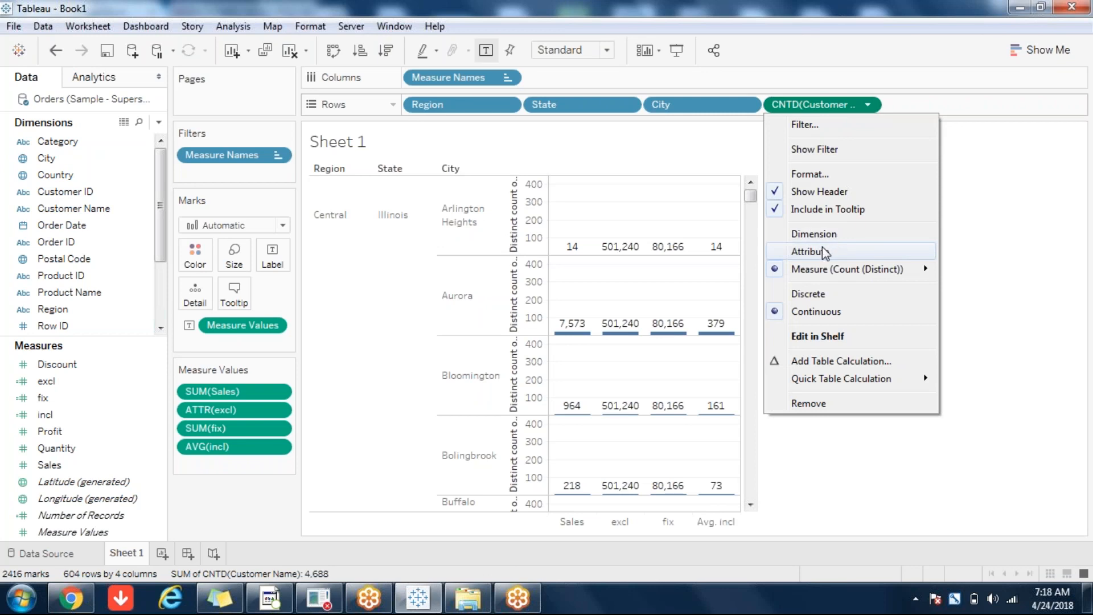
pyautogui.click(811, 293)
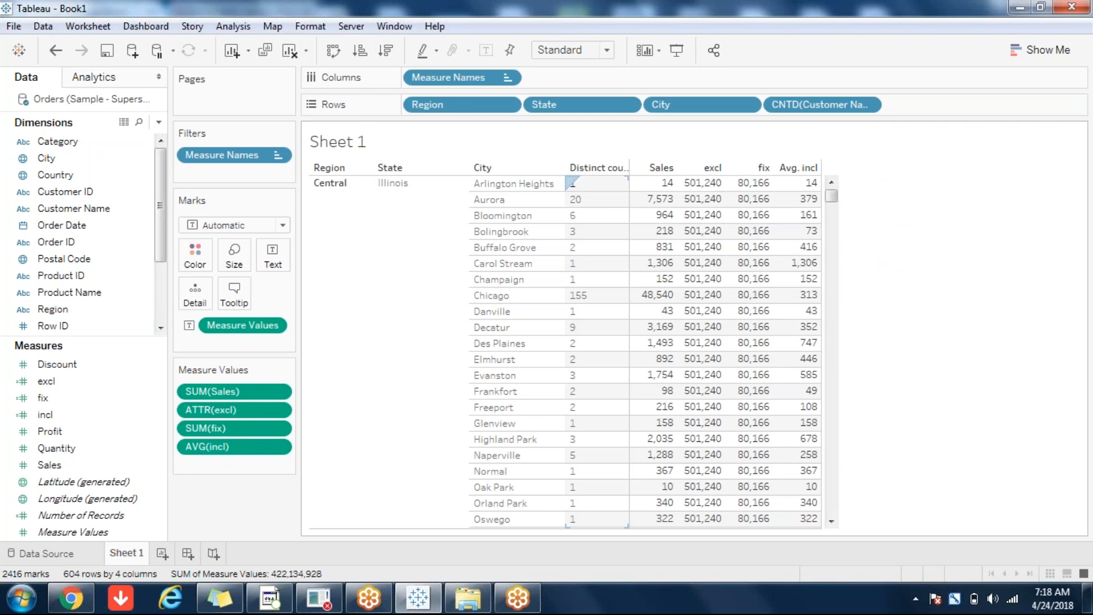
# Review the Sheet 1 table of each city's customer count, Sales, excl, fix and Avg. incl
pyautogui.moveTo(818, 198)
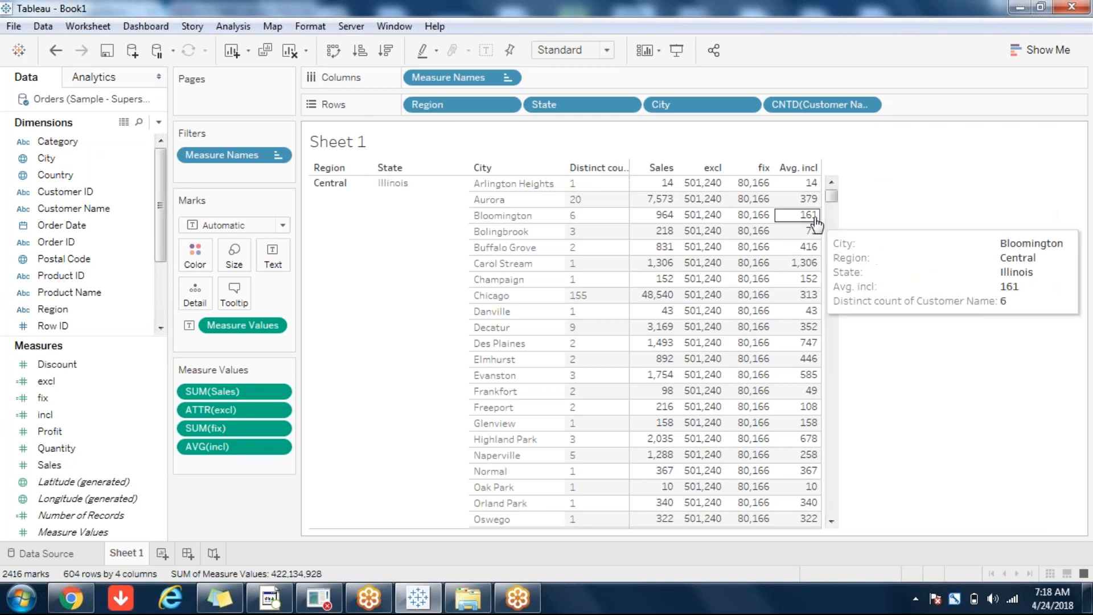
pyautogui.moveTo(682, 209)
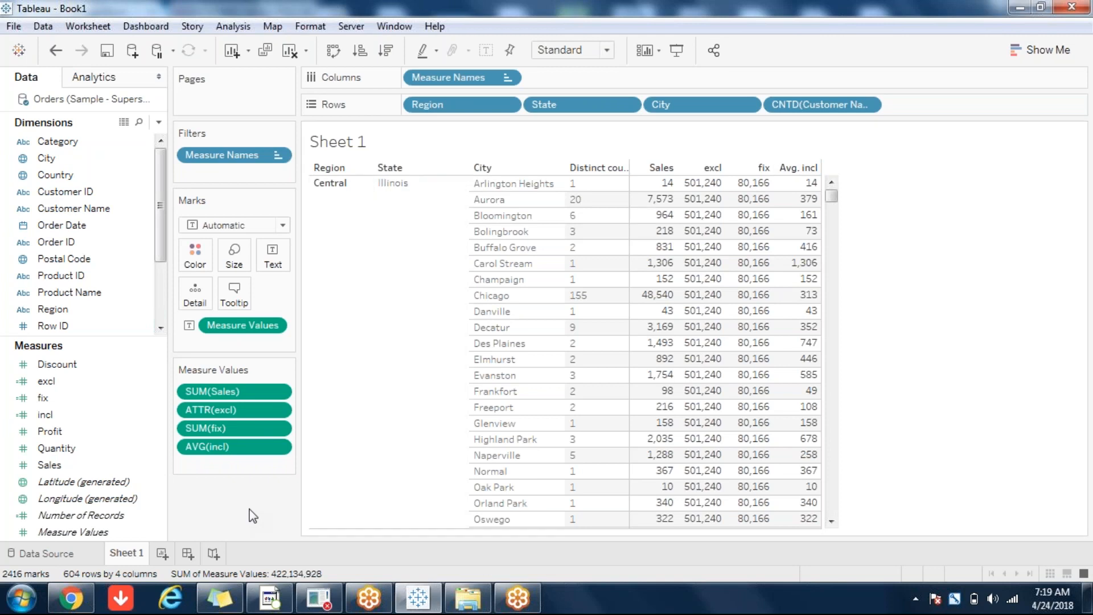
# Build Sheet 2 with a single Sales bar totalling 2,297,201, then add a blank Sheet 3
pyautogui.click(163, 553)
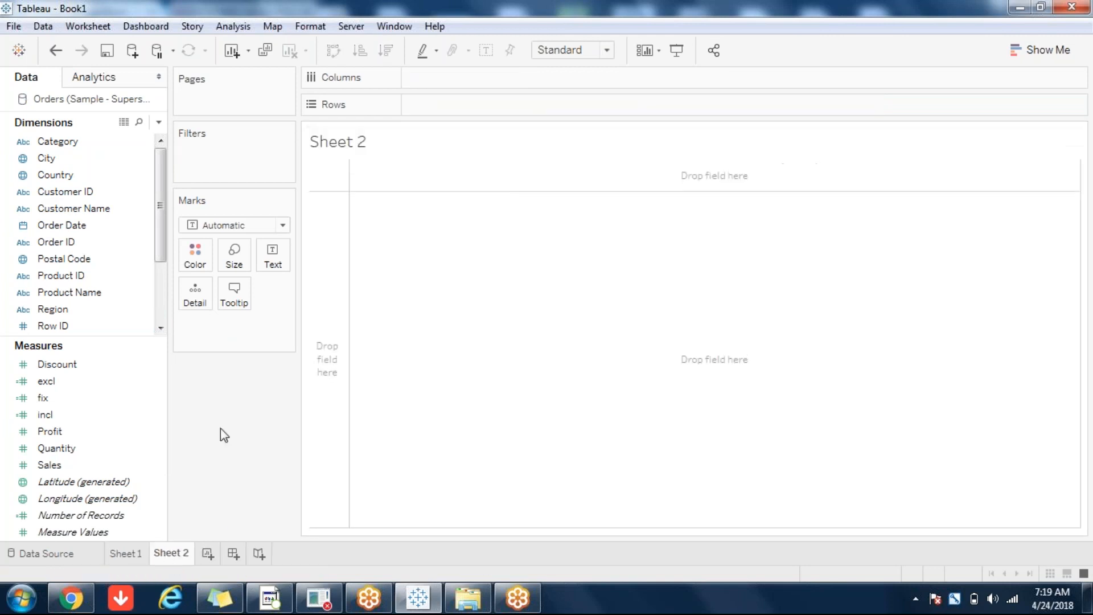
pyautogui.doubleClick(57, 465)
pyautogui.click(232, 51)
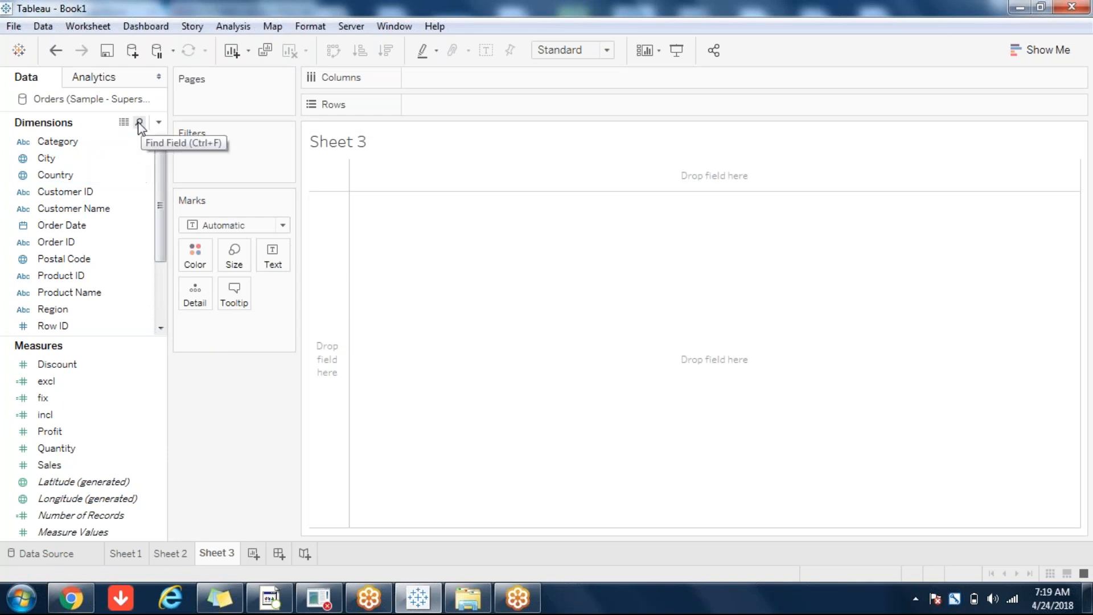
pyautogui.click(159, 122)
# Start a new calculated field filtered to User functions, then view Server's Create User Filter choices
pyautogui.click(138, 139)
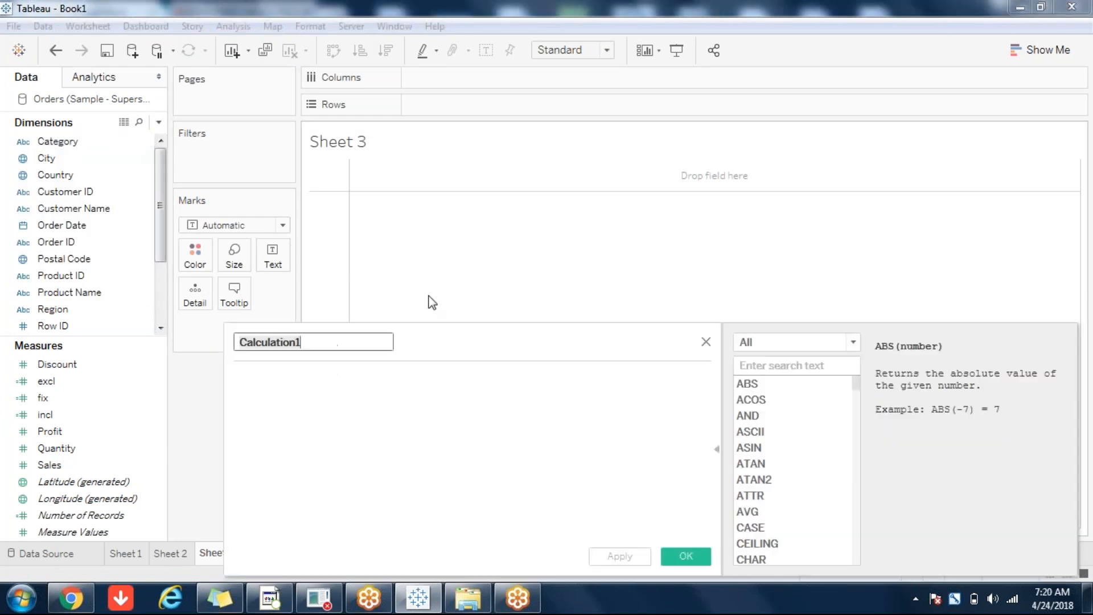
pyautogui.click(842, 343)
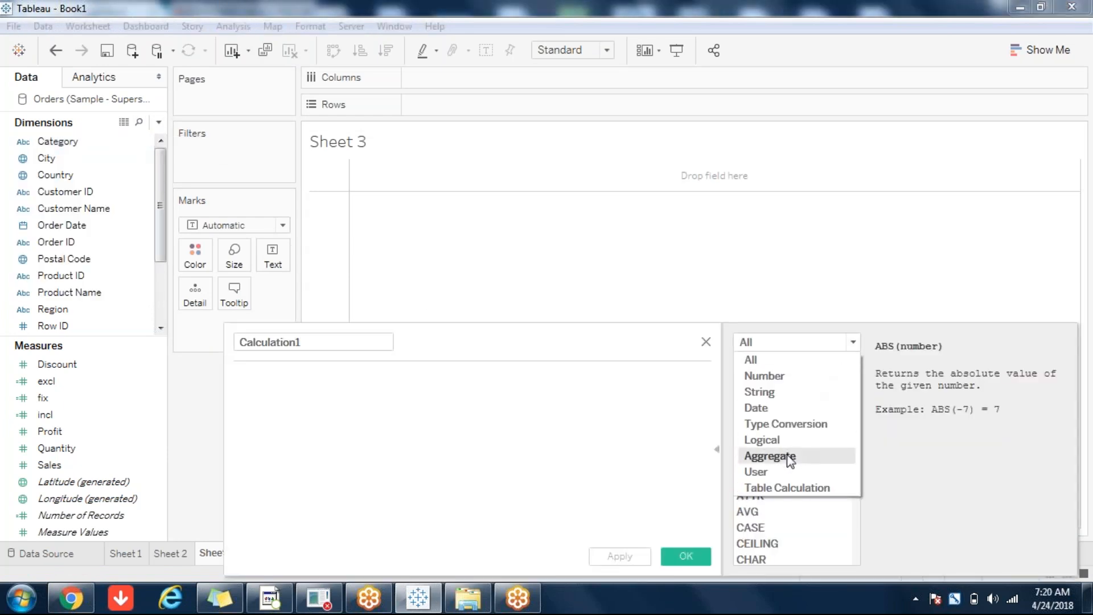
pyautogui.click(768, 472)
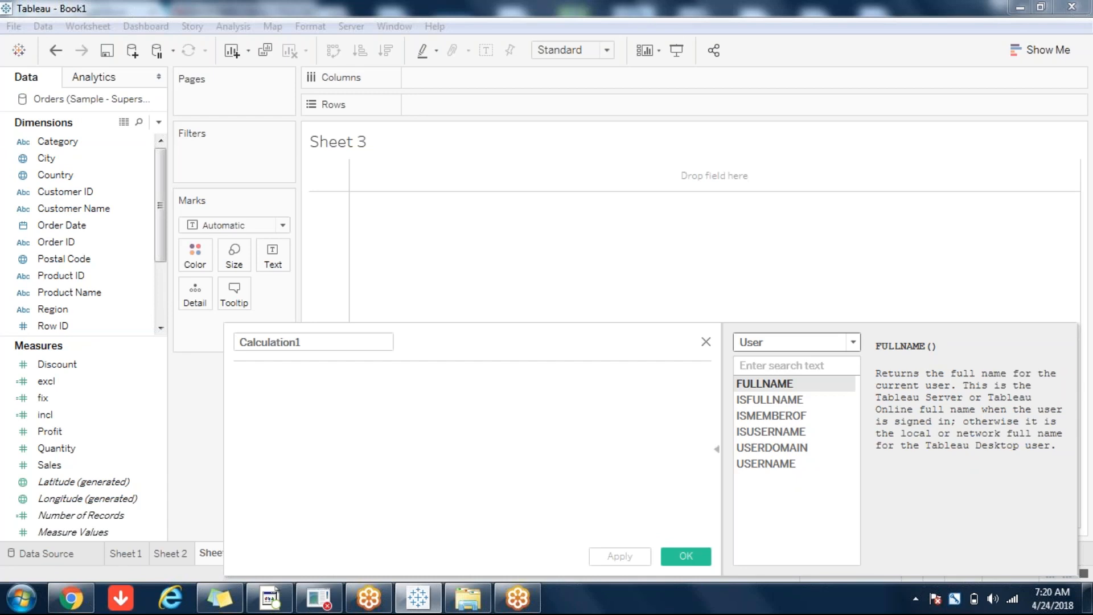
pyautogui.click(346, 25)
pyautogui.moveTo(415, 137)
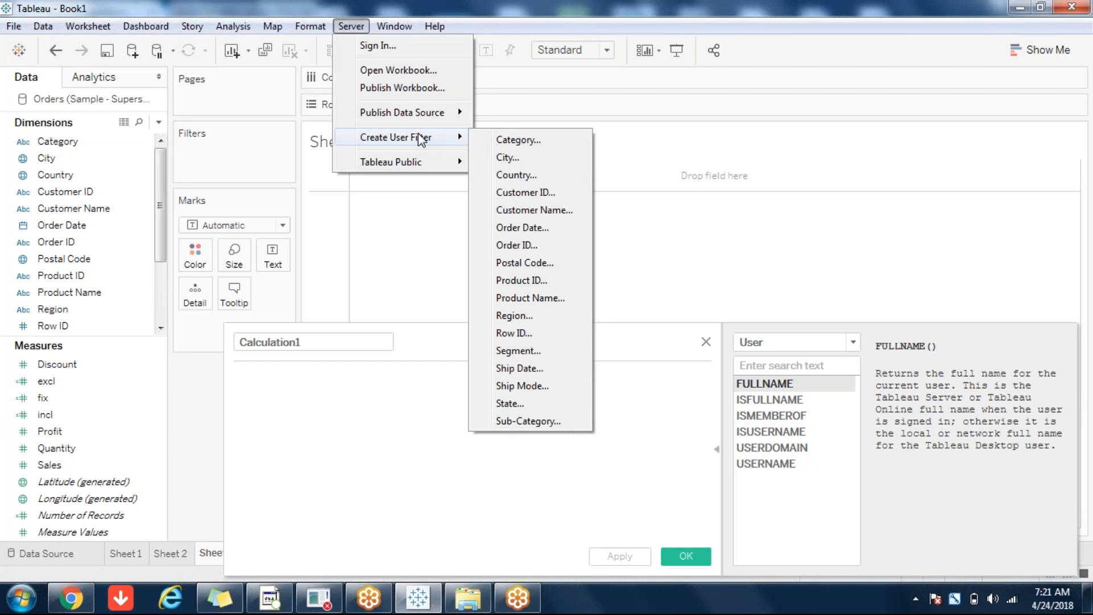
# Close and reopen the Create User Filter menu, then dismiss it with Esc
pyautogui.click(429, 397)
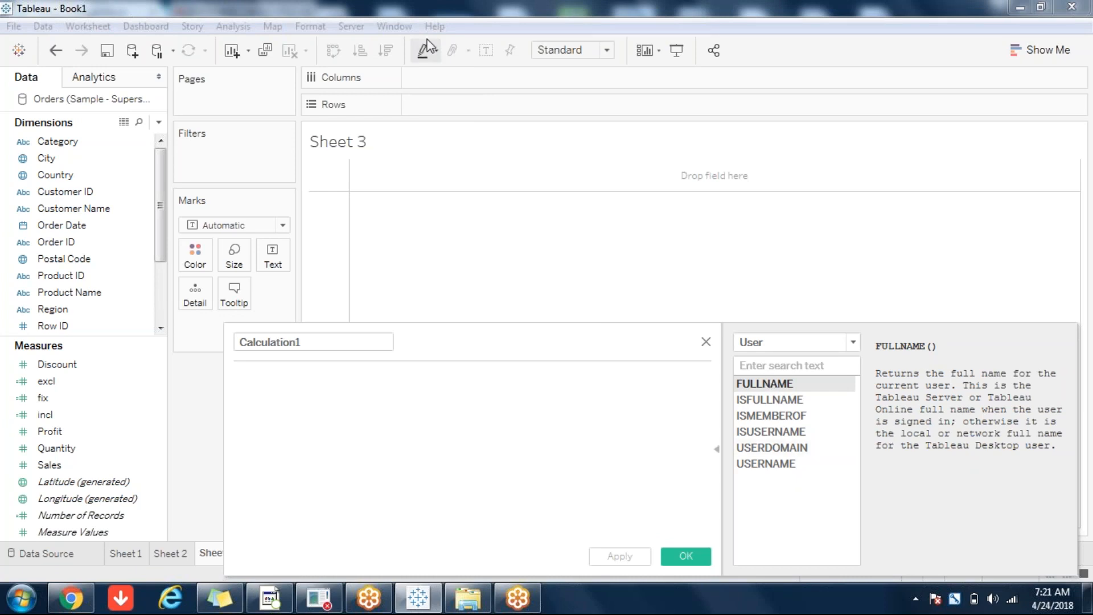
pyautogui.click(352, 26)
pyautogui.moveTo(424, 140)
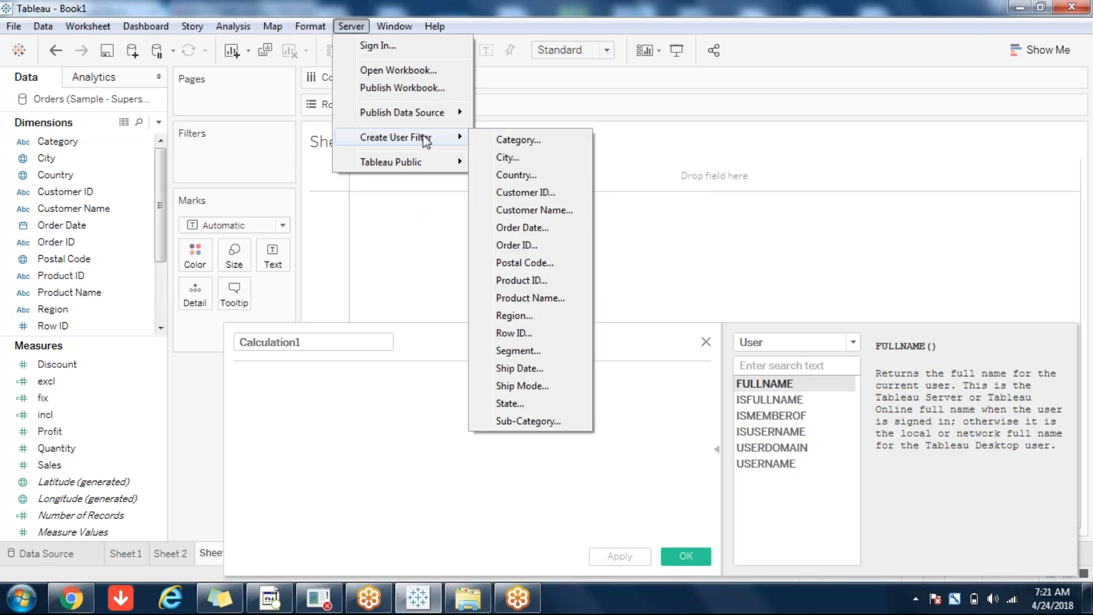
pyautogui.press('Escape')
pyautogui.press('Escape')
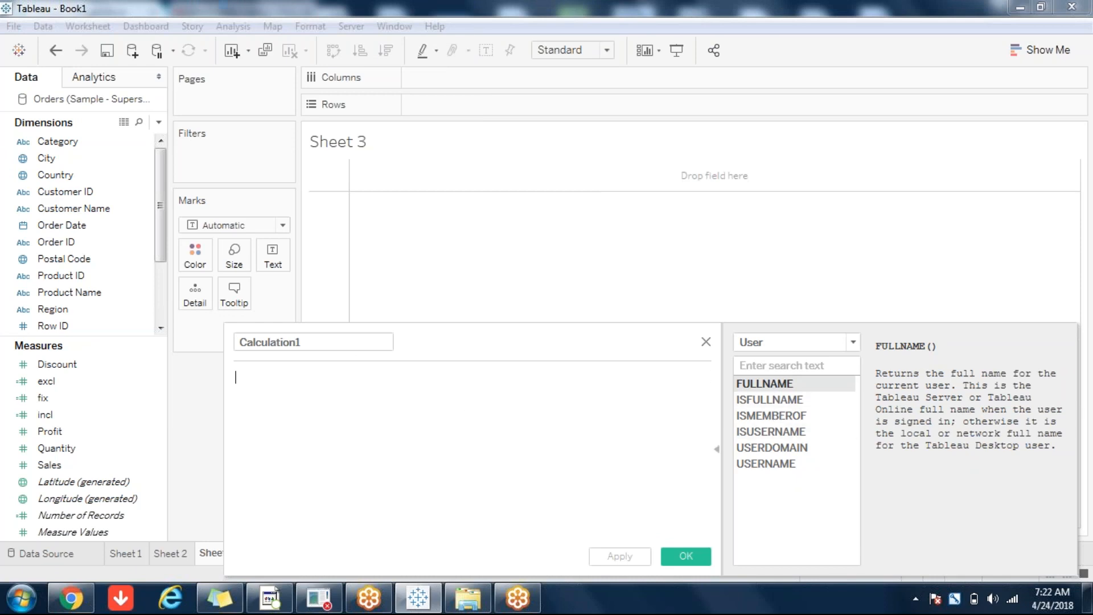
# Create a calculated field named user with the formula USERNAME()
pyautogui.doubleClick(347, 342)
pyautogui.write('user')
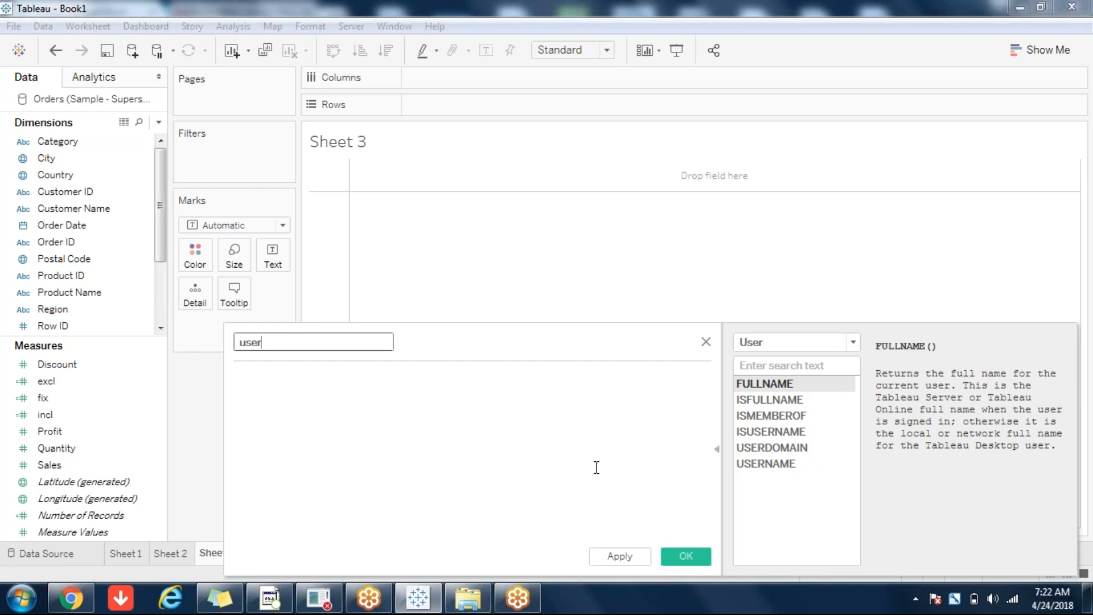
pyautogui.doubleClick(763, 464)
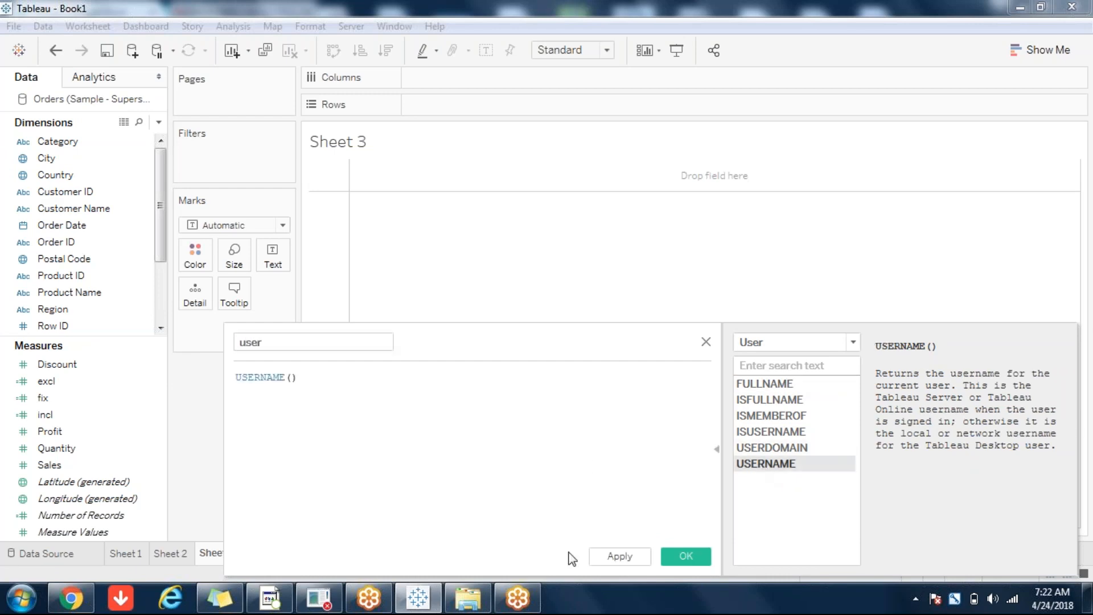
pyautogui.click(687, 556)
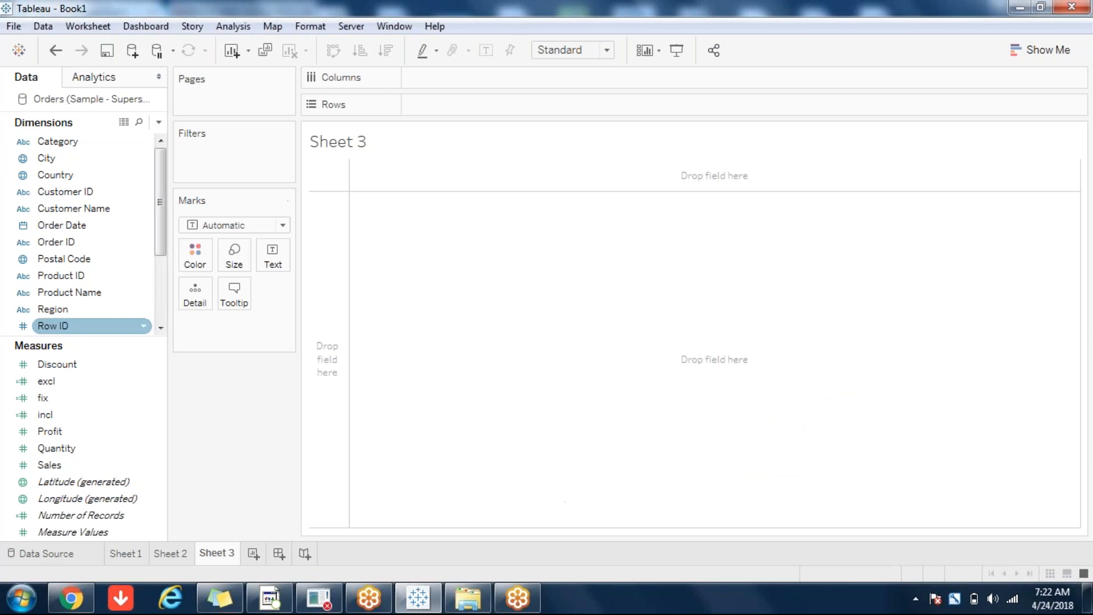
# Add the user field to Rows on Sheet 3 to display the signed-in username
pyautogui.click(162, 313)
pyautogui.click(57, 307)
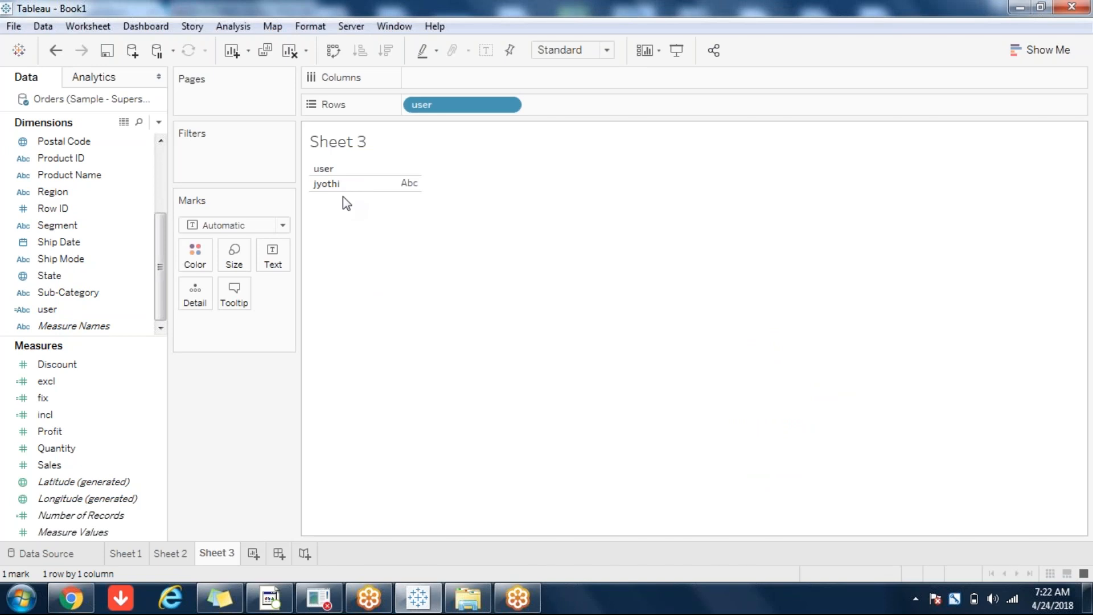
pyautogui.click(51, 310)
# Change the user calculation from USERNAME() to USERDOMAIN() and apply it to Sheet 3
pyautogui.rightClick(50, 313)
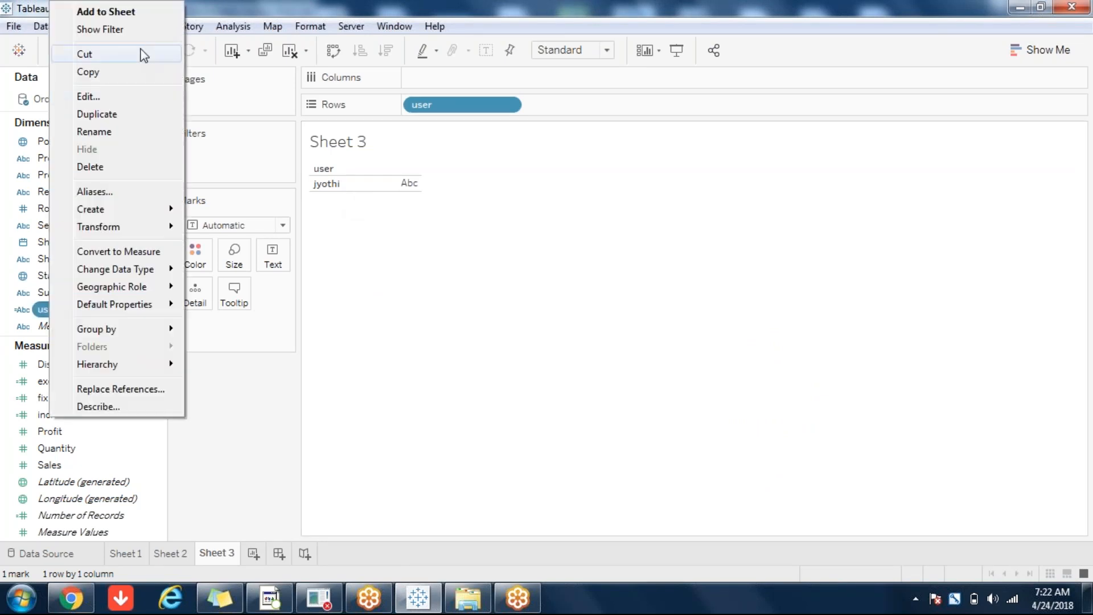
pyautogui.click(106, 100)
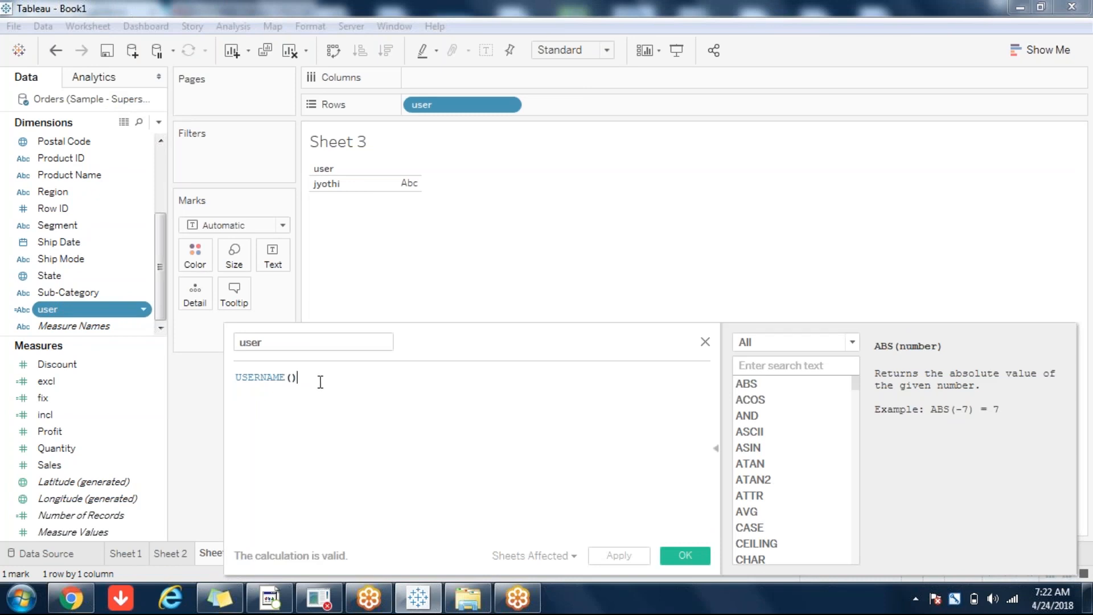
pyautogui.moveTo(304, 376); pyautogui.dragTo(238, 380)
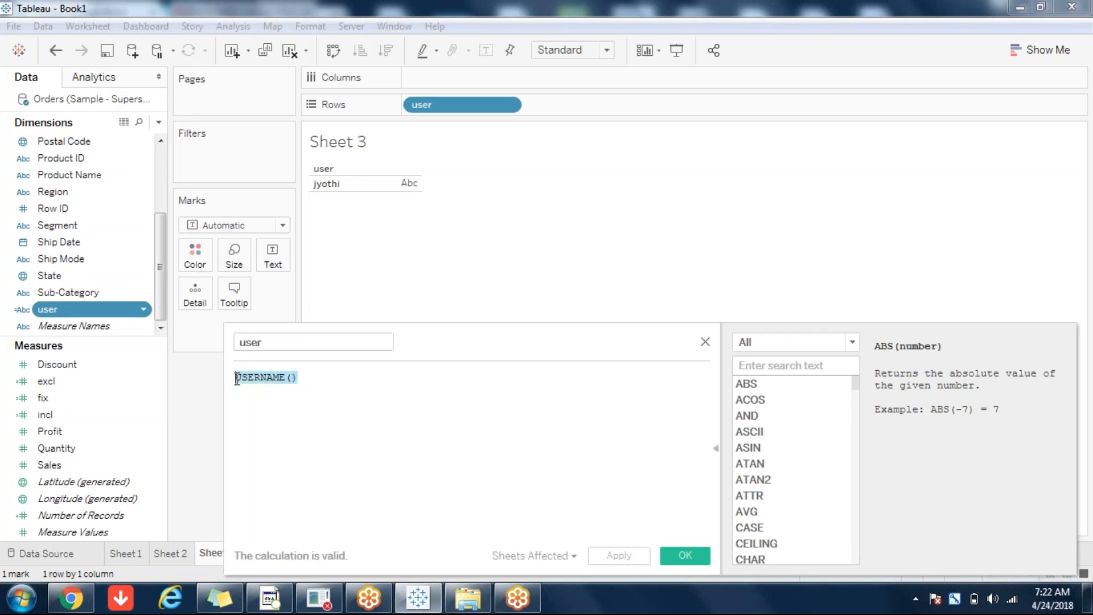
pyautogui.write('use')
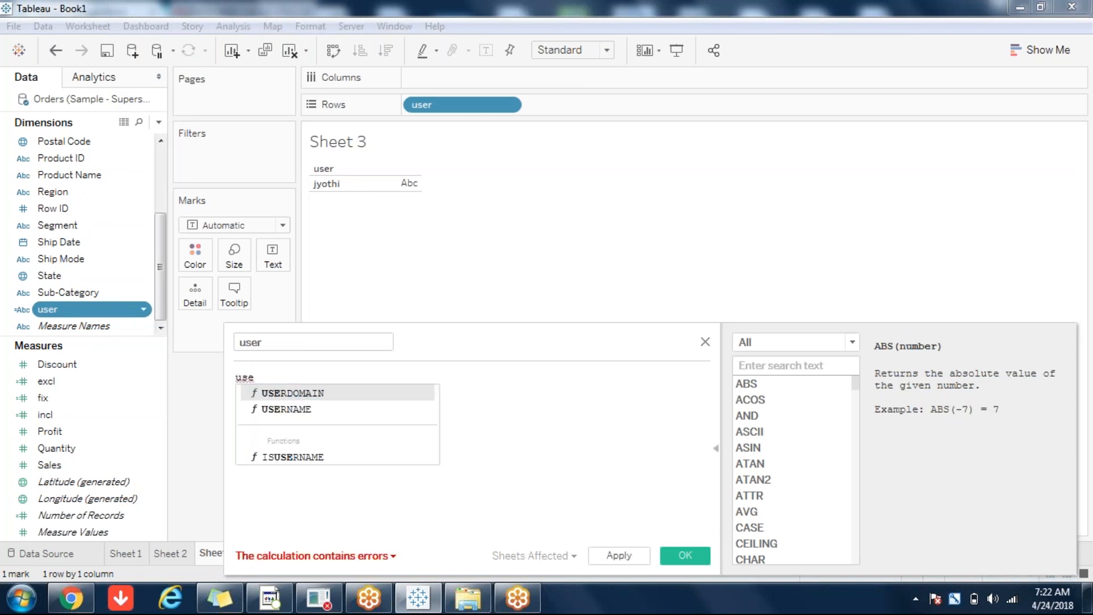
pyautogui.click(317, 394)
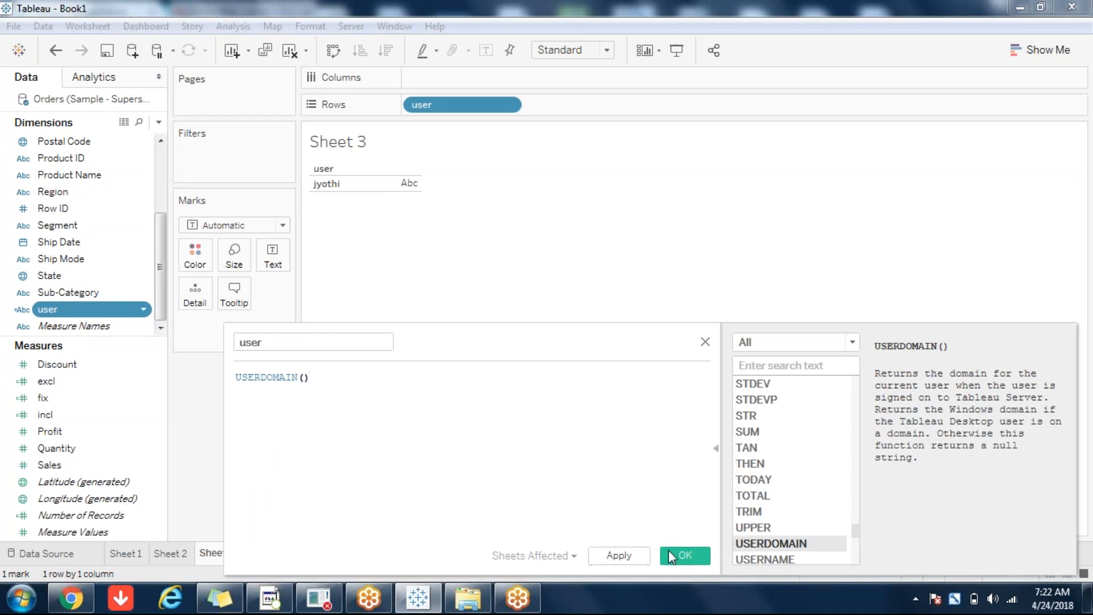
pyautogui.click(617, 555)
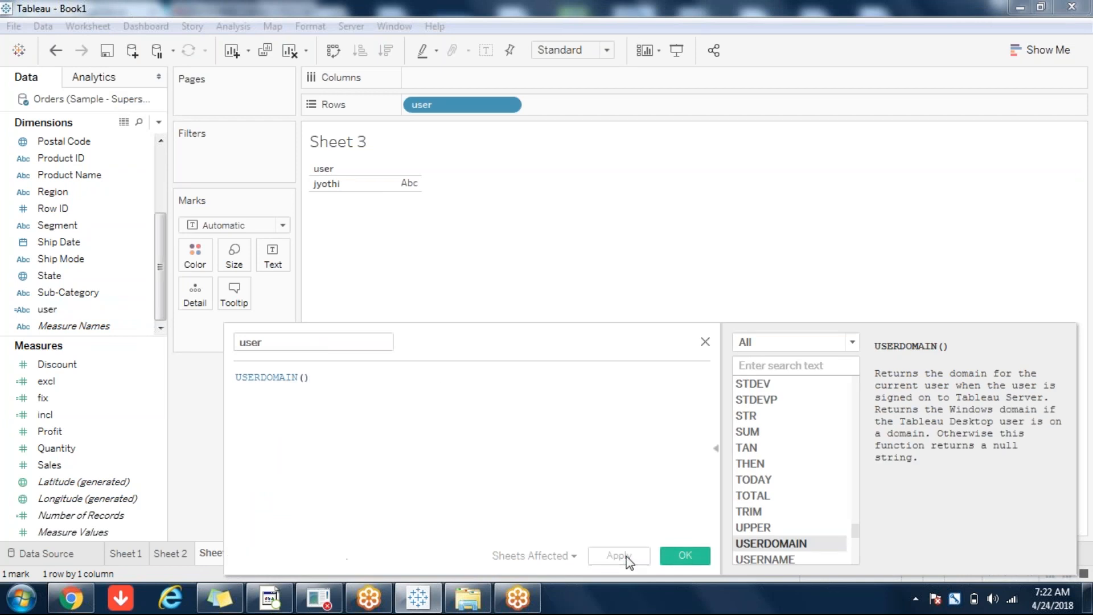
pyautogui.click(378, 401)
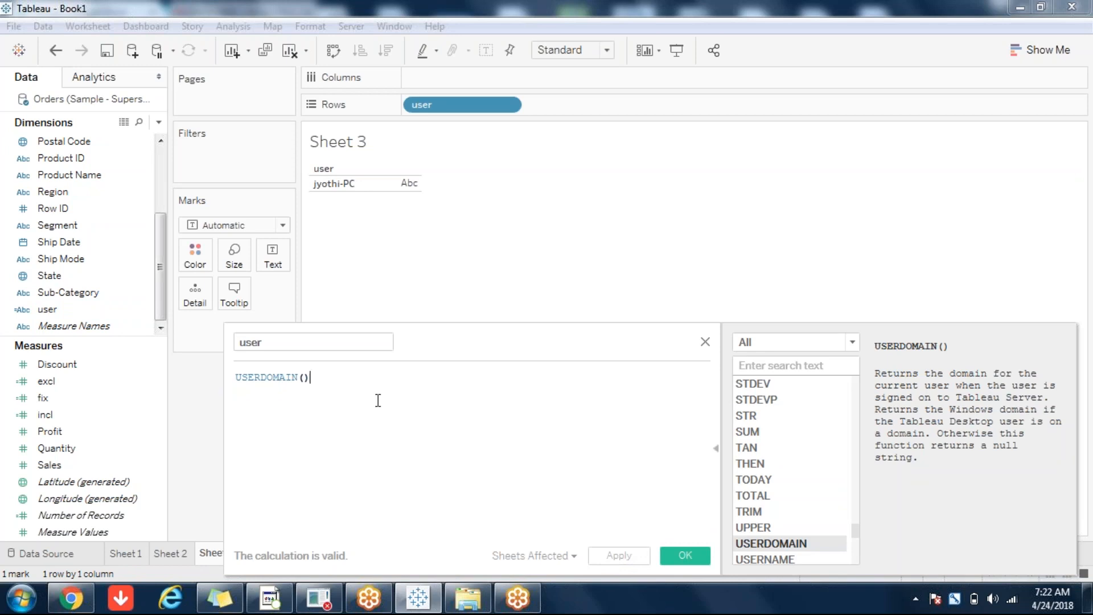
# Rewrite the user formula as IF ISUSERNAME(a username) THEN [Sales] END and apply it
pyautogui.press('BackSpace')
pyautogui.press('BackSpace')
pyautogui.press('BackSpace')
pyautogui.press('BackSpace')
pyautogui.press('BackSpace')
pyautogui.press('BackSpace')
pyautogui.press('BackSpace')
pyautogui.press('BackSpace')
pyautogui.press('BackSpace')
pyautogui.press('BackSpace')
pyautogui.press('BackSpace')
pyautogui.press('BackSpace')
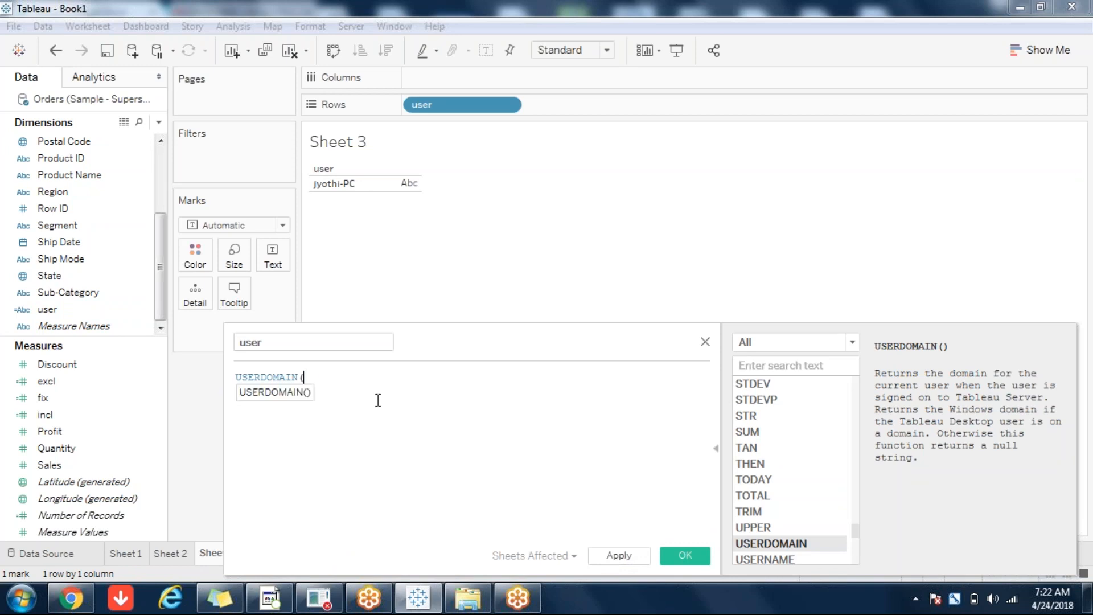
pyautogui.write('IF')
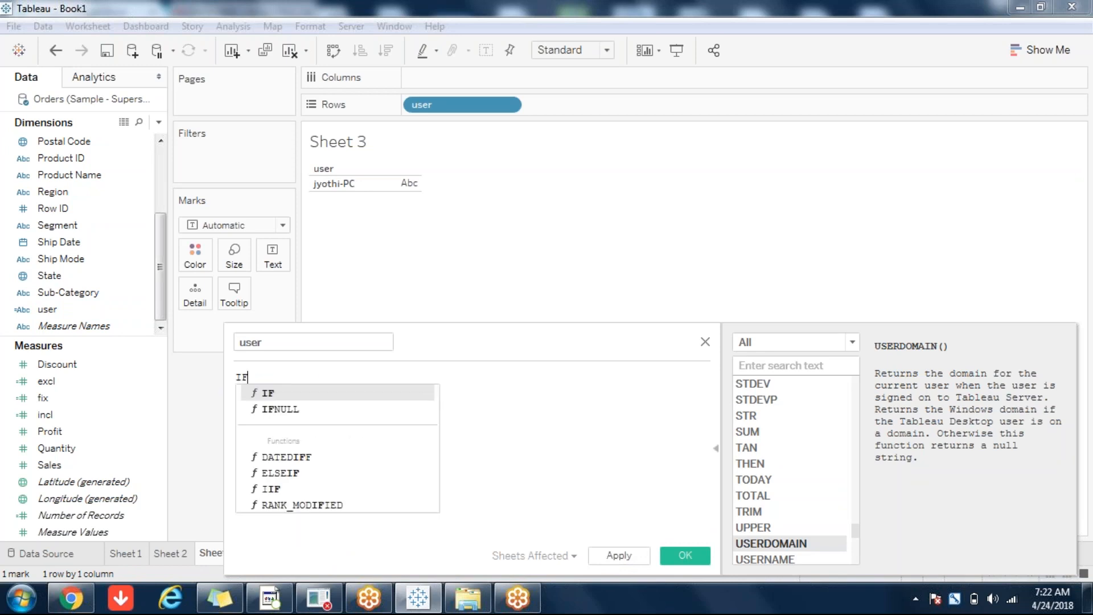
pyautogui.write(' IS')
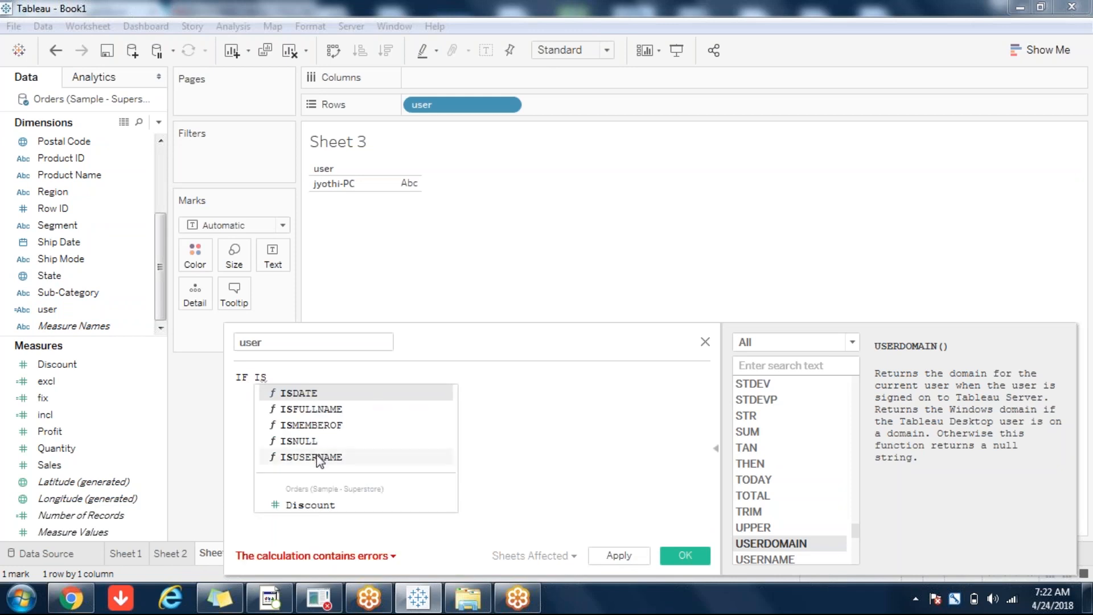
pyautogui.doubleClick(318, 457)
pyautogui.write("'jyothi'")
pyautogui.press('Right')
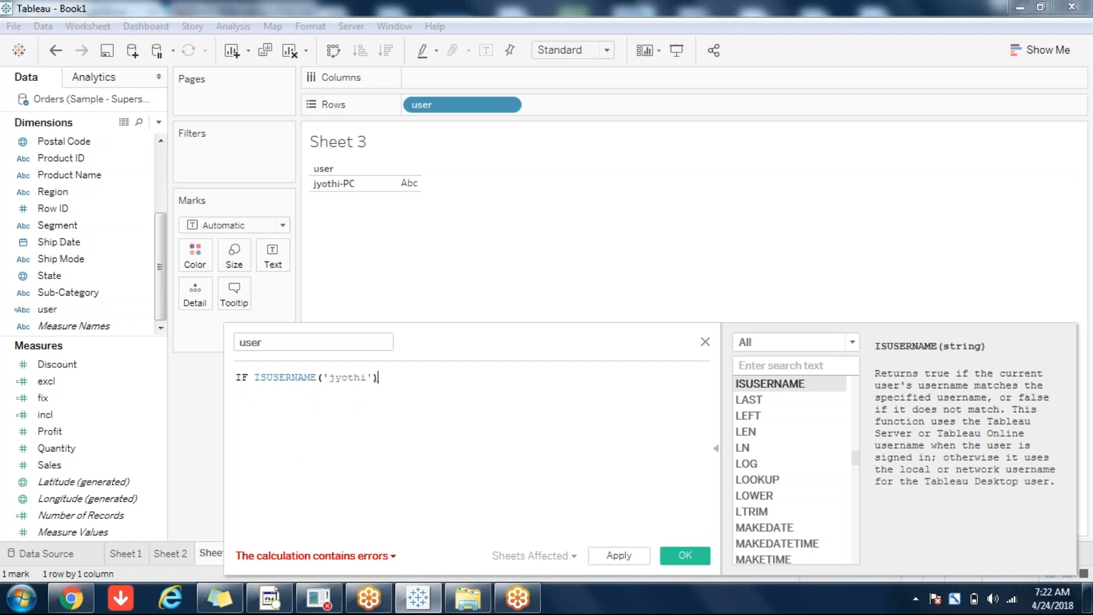
pyautogui.write('THEN')
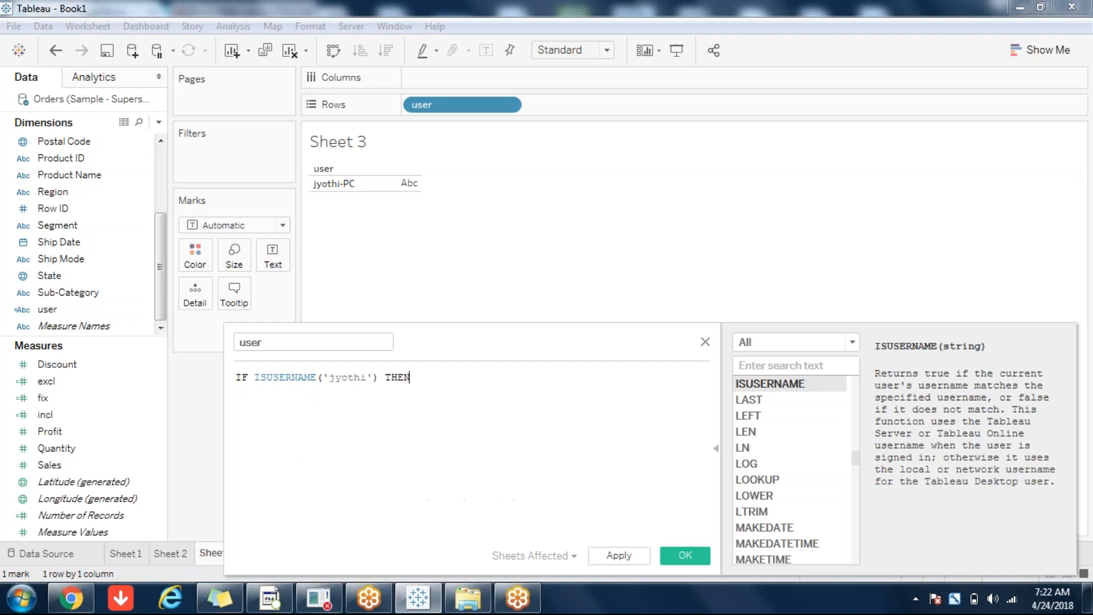
pyautogui.write(' Sal')
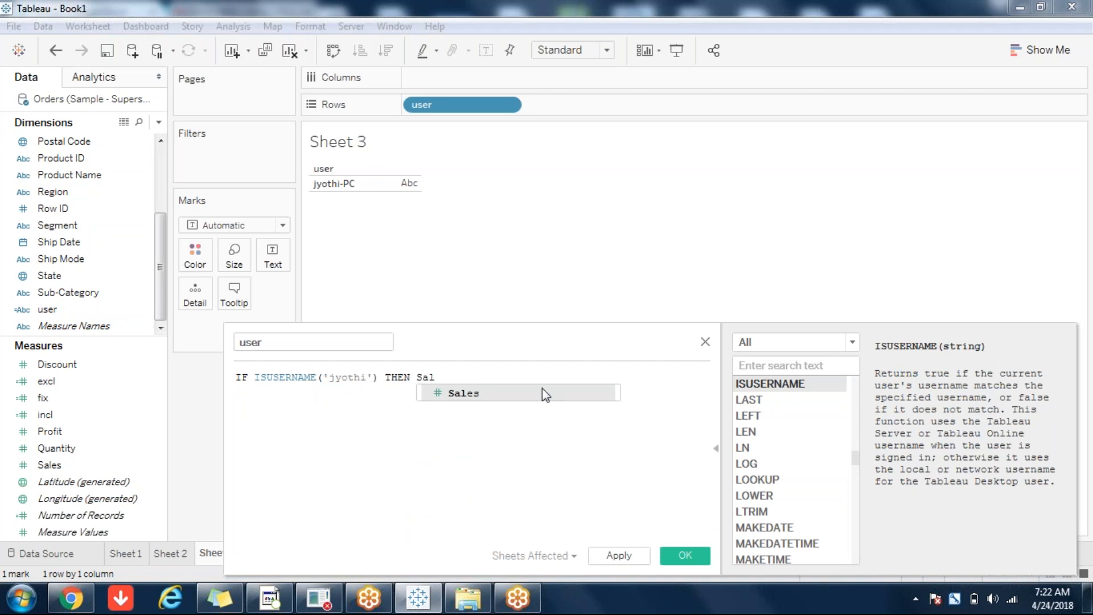
pyautogui.click(495, 395)
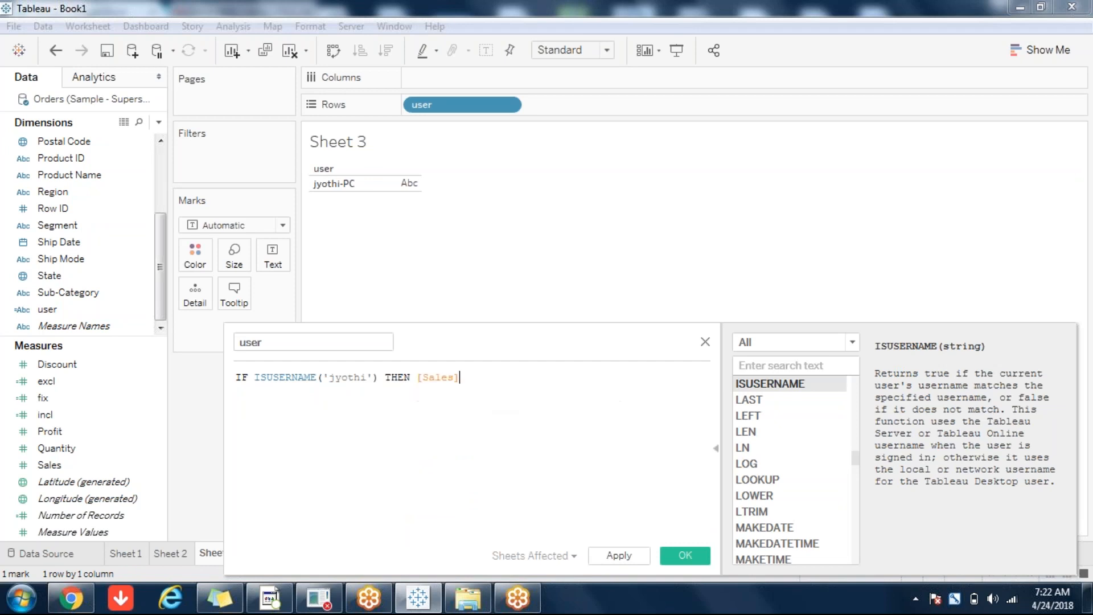
pyautogui.write('END')
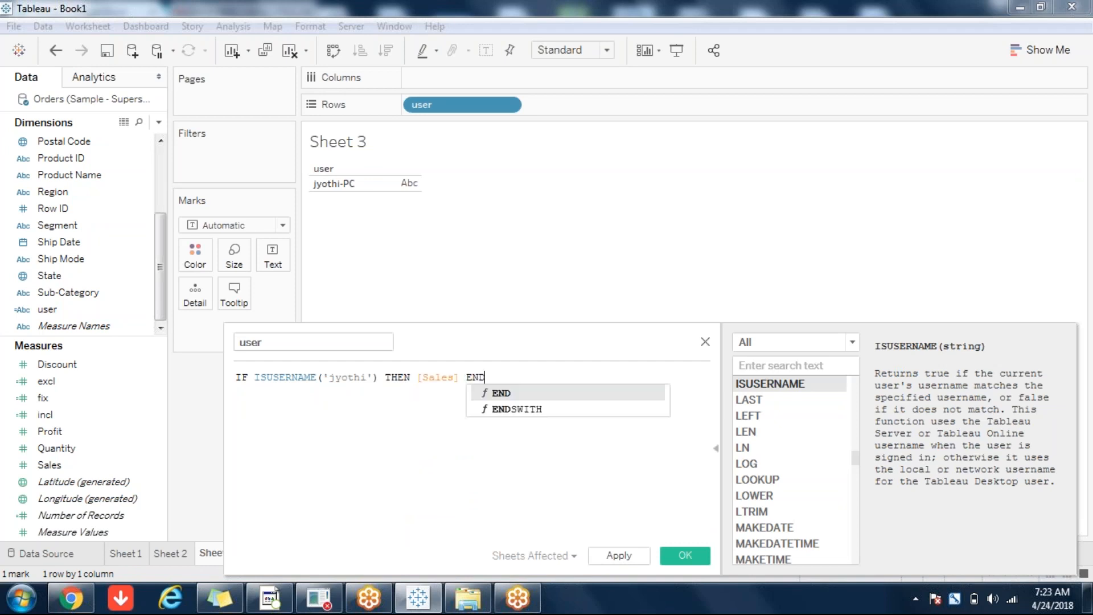
pyautogui.click(495, 394)
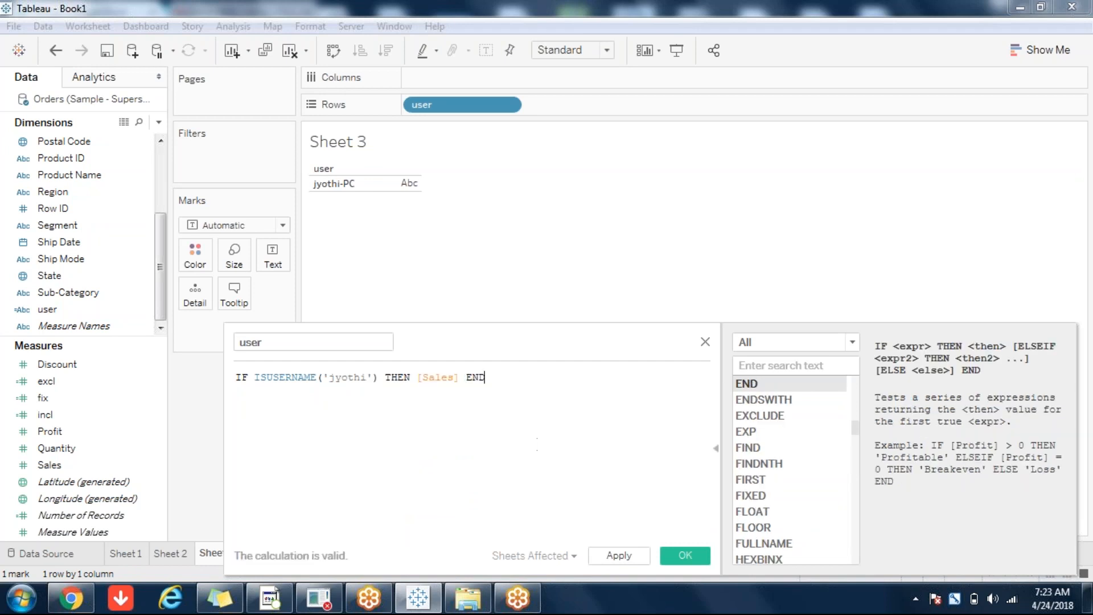
pyautogui.click(621, 555)
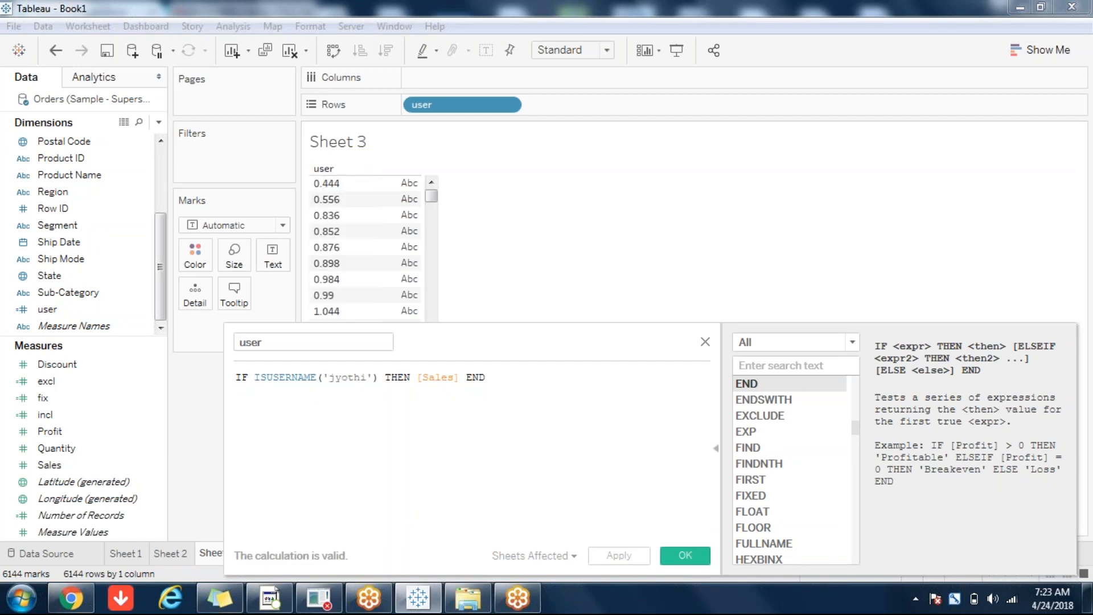
# Replace the username in the ISUSERNAME check with a different user's name and apply
pyautogui.doubleClick(348, 377)
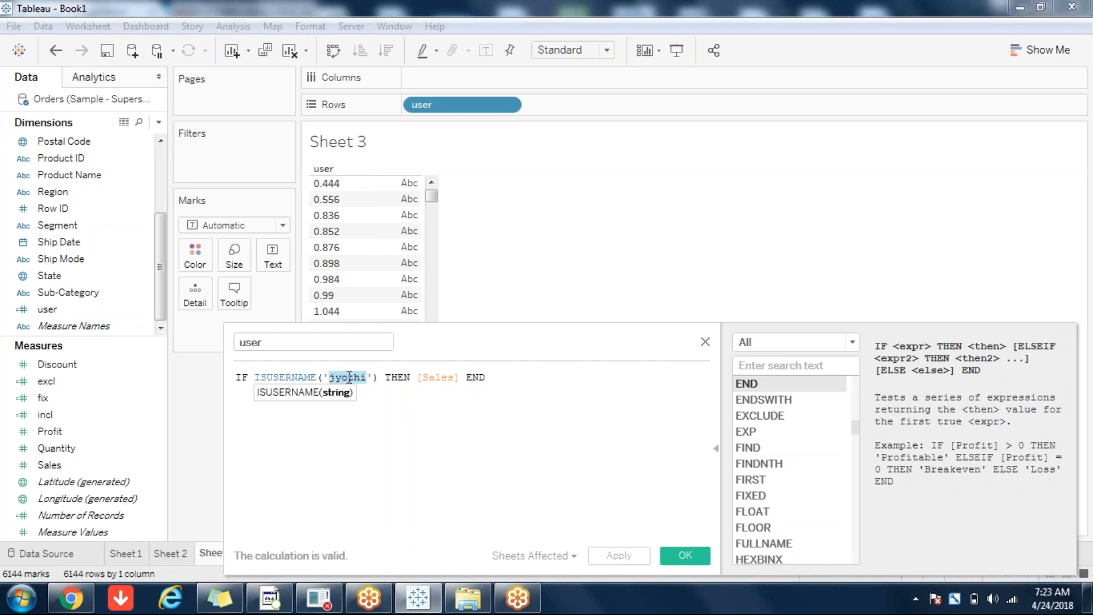
pyautogui.write('rama')
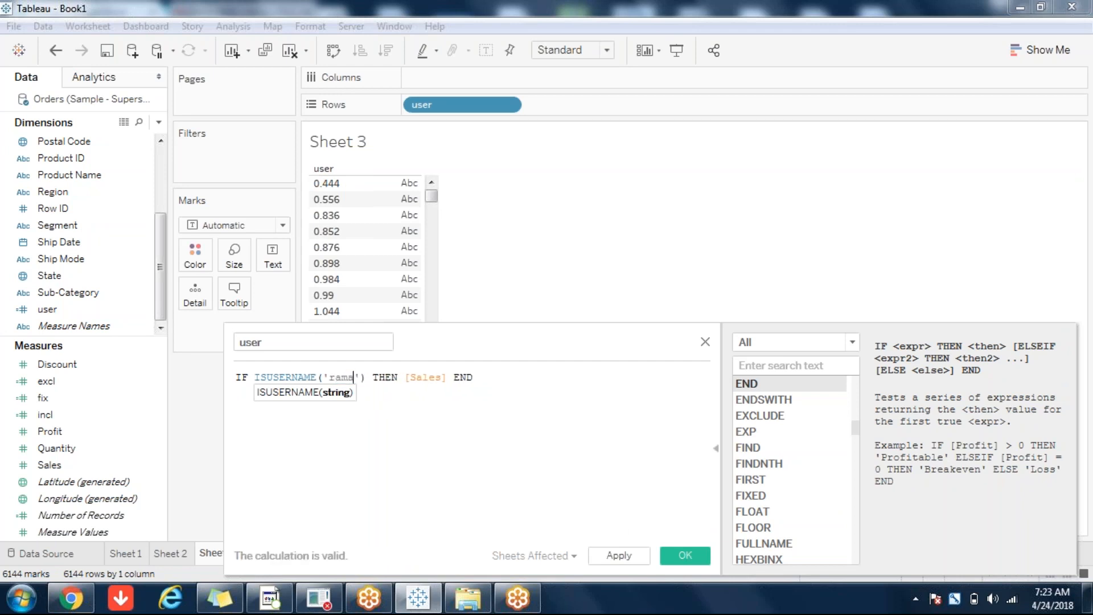
pyautogui.click(619, 556)
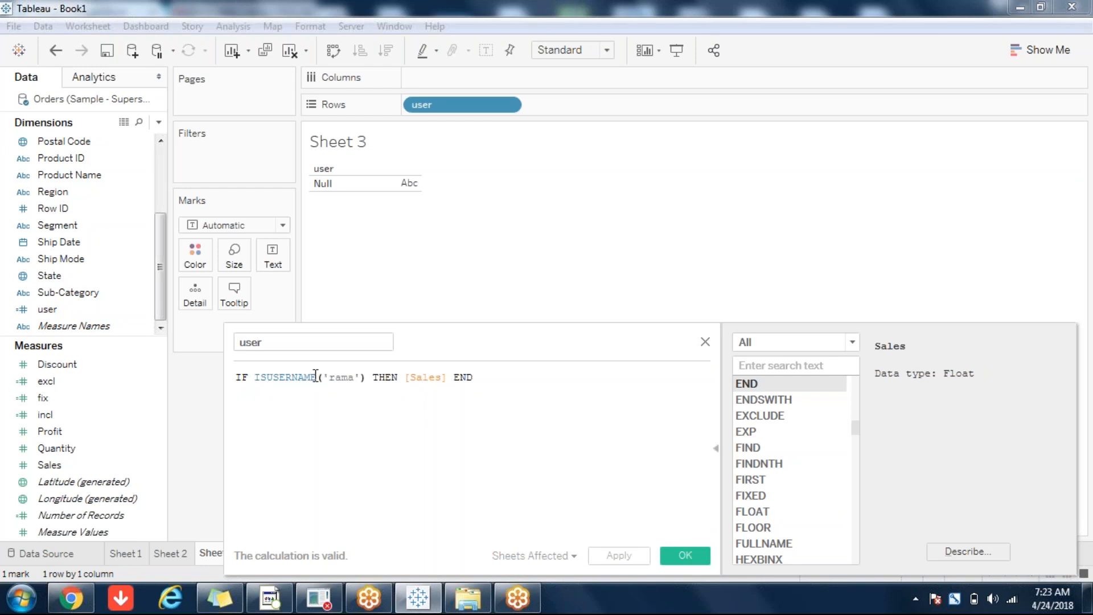
# Swap ISUSERNAME for ISMEMBEROF, making the formula IF ISMEMBEROF(group name) THEN [Sales] END
pyautogui.moveTo(316, 377); pyautogui.dragTo(269, 377)
pyautogui.write('dom')
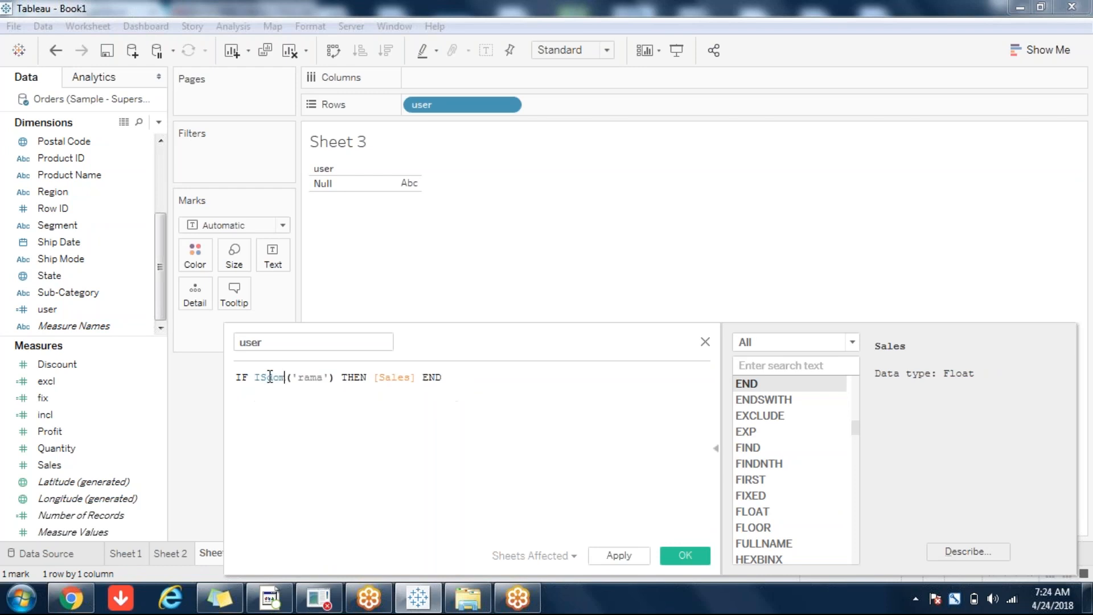
pyautogui.press('BackSpace')
pyautogui.press('BackSpace')
pyautogui.press('BackSpace')
pyautogui.press('BackSpace')
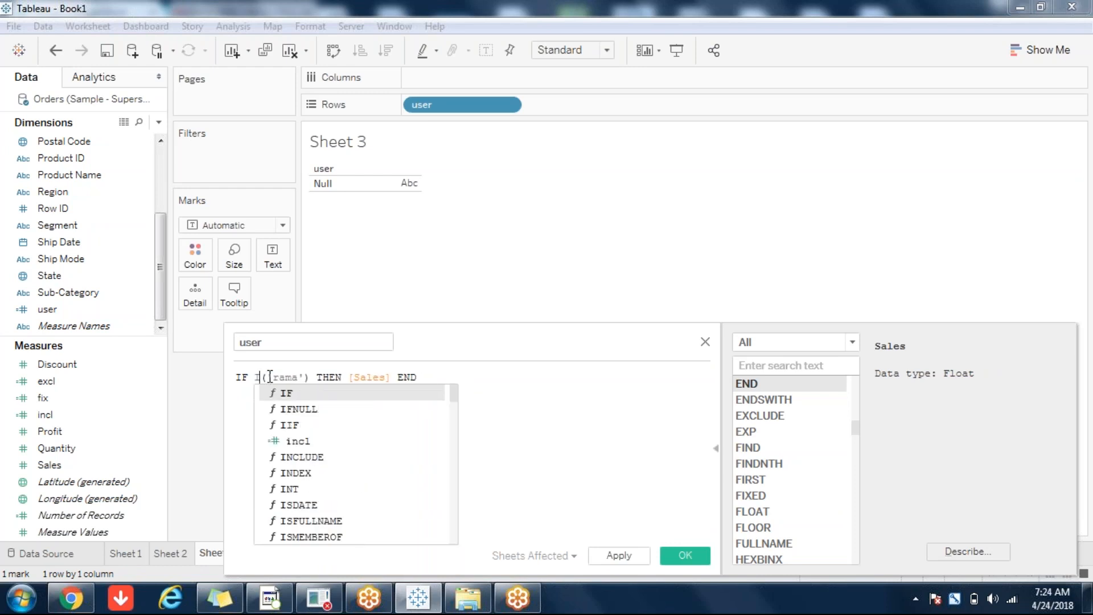
pyautogui.write('s')
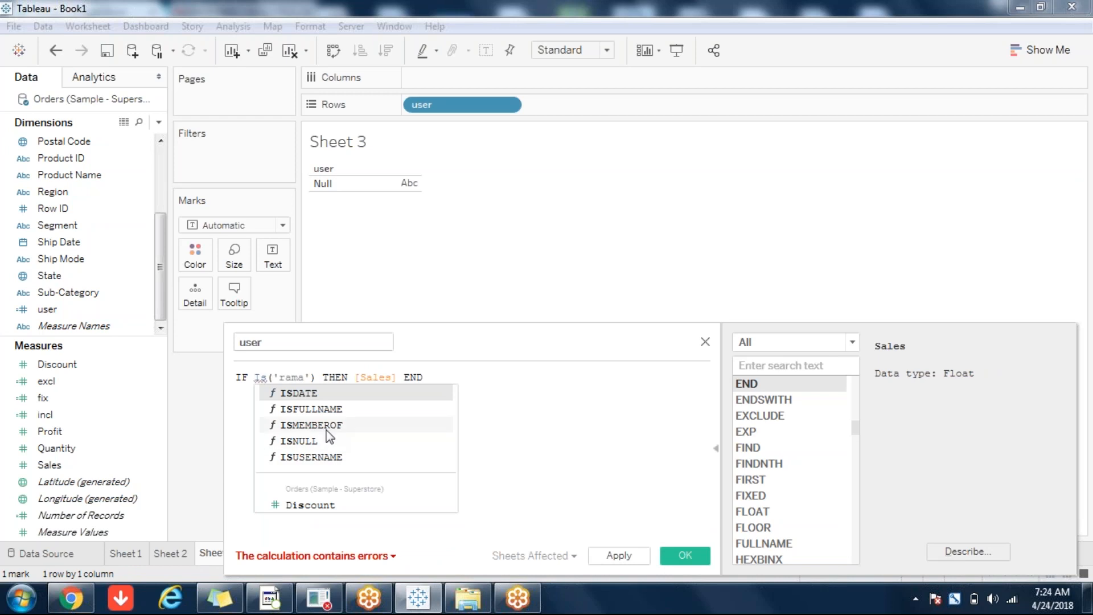
pyautogui.doubleClick(312, 425)
pyautogui.click(390, 430)
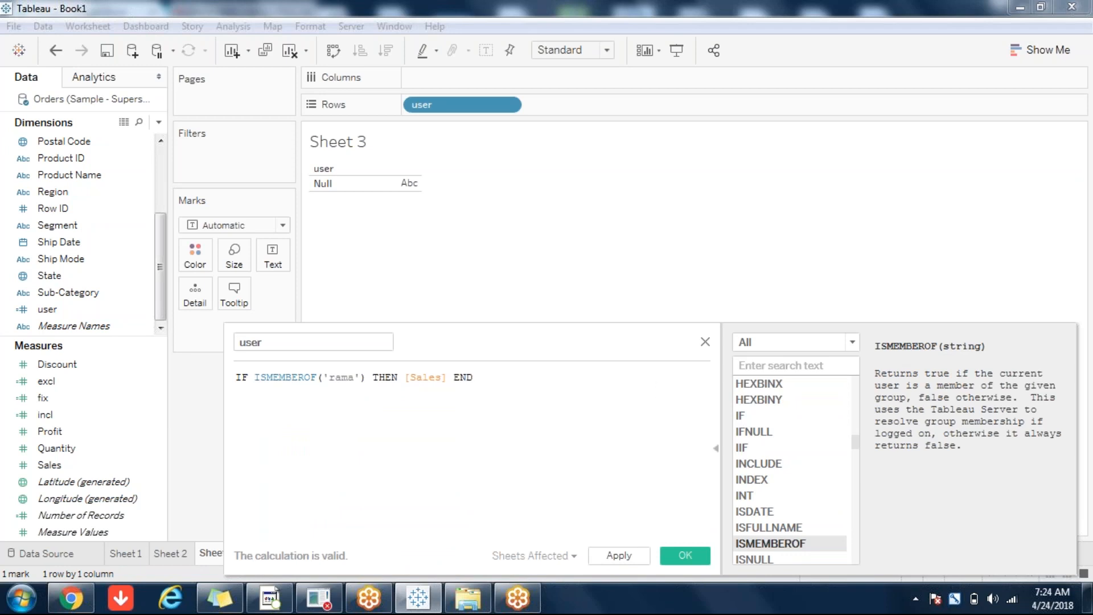
# Close the editor, add Sheet 4, and start Calculation1 showing only Table Calculation functions
pyautogui.click(706, 341)
pyautogui.click(252, 554)
pyautogui.click(159, 122)
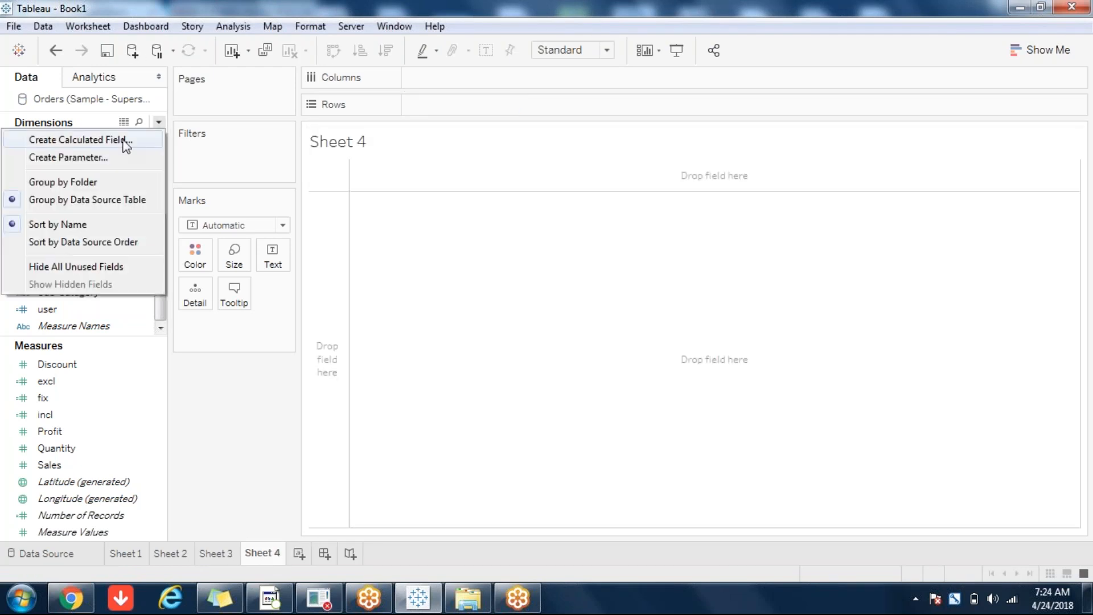
pyautogui.click(124, 143)
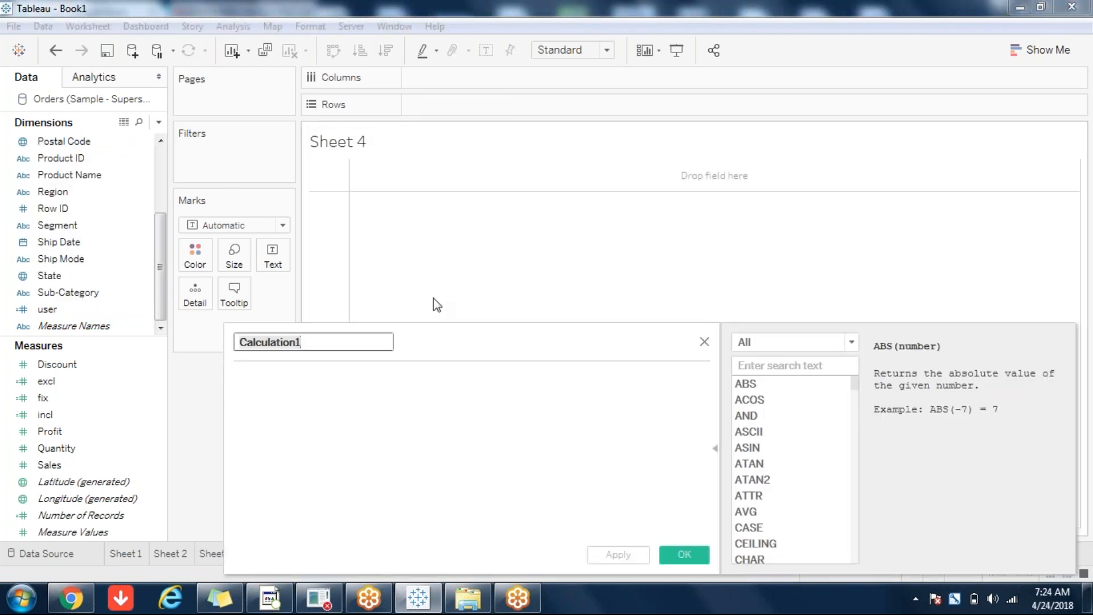
pyautogui.click(810, 342)
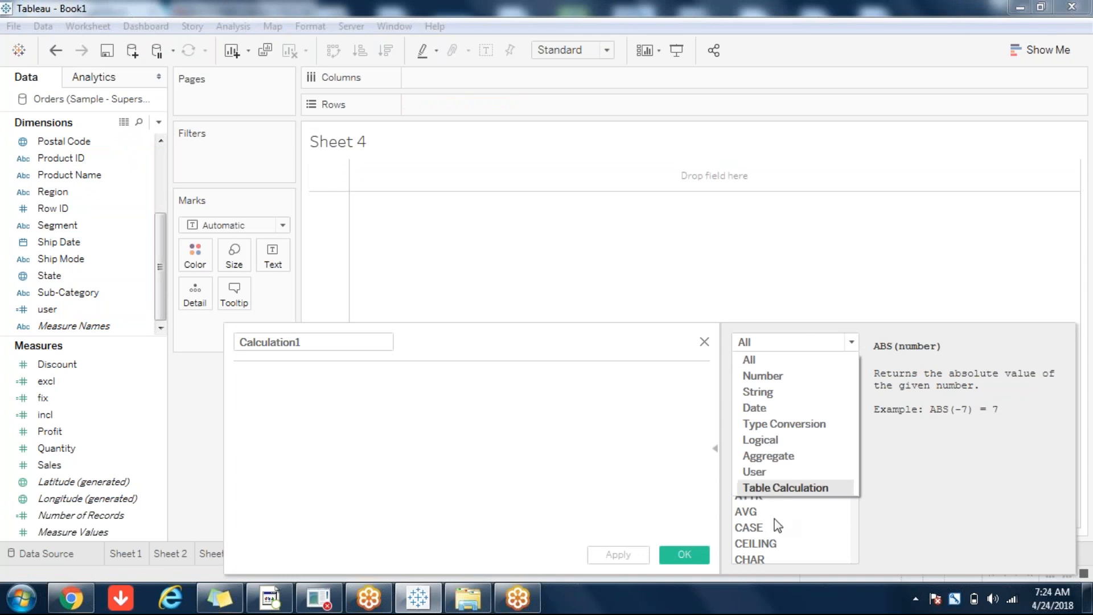
pyautogui.click(763, 488)
pyautogui.click(539, 419)
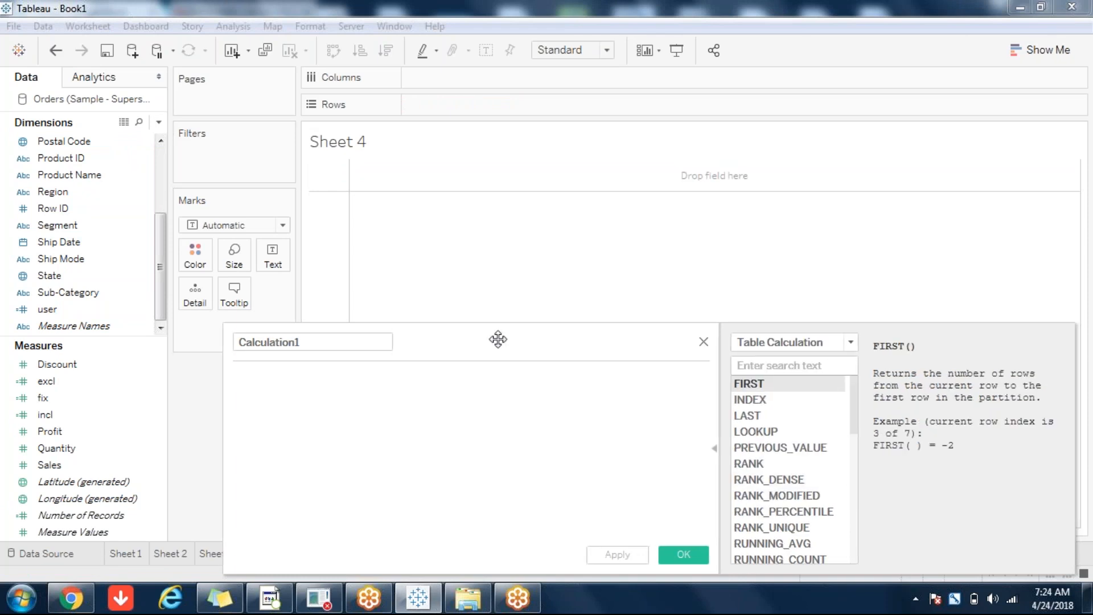
pyautogui.moveTo(499, 342); pyautogui.dragTo(458, 168)
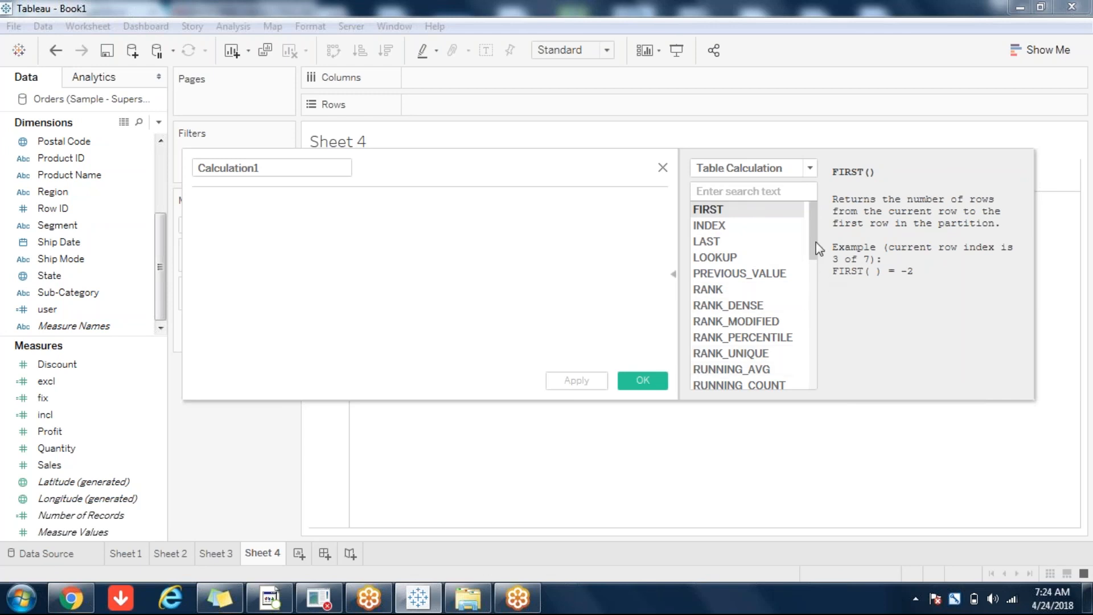
# Browse the Table Calculation functions, read SCRIPT_INT's help, and close Calculation1 unsaved
pyautogui.scroll(-1, 815, 261)
pyautogui.scroll(-2, 818, 263)
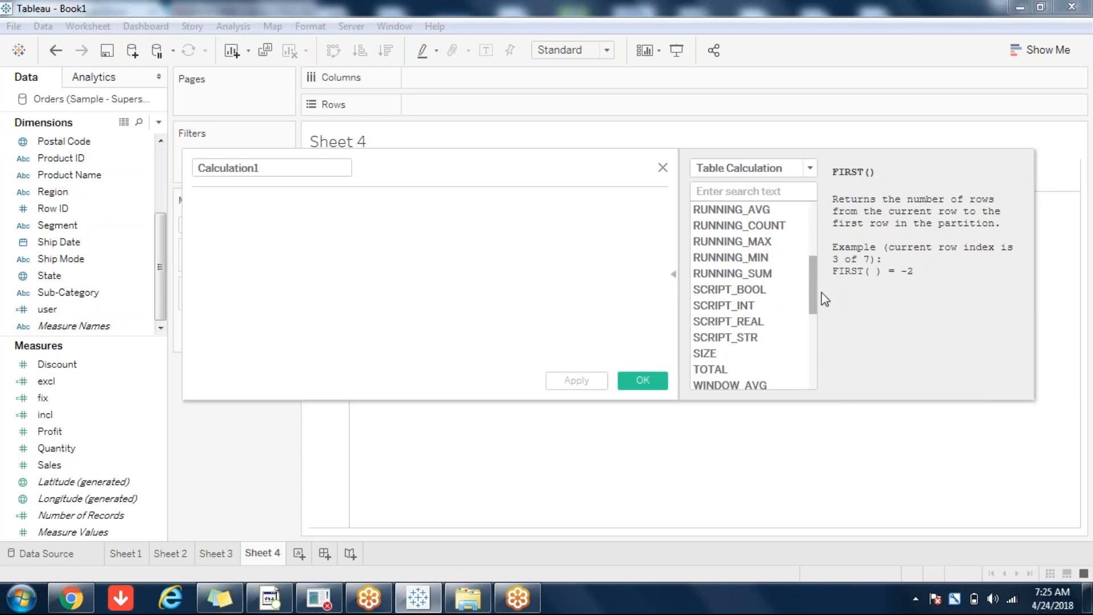
pyautogui.moveTo(824, 299); pyautogui.dragTo(808, 388)
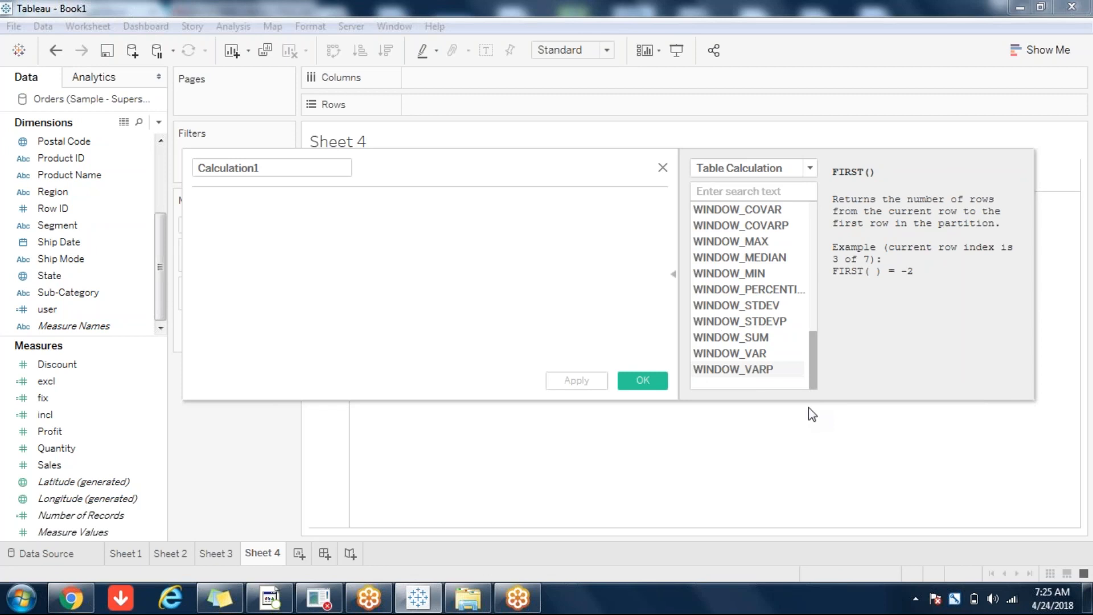
pyautogui.moveTo(811, 370); pyautogui.dragTo(819, 233)
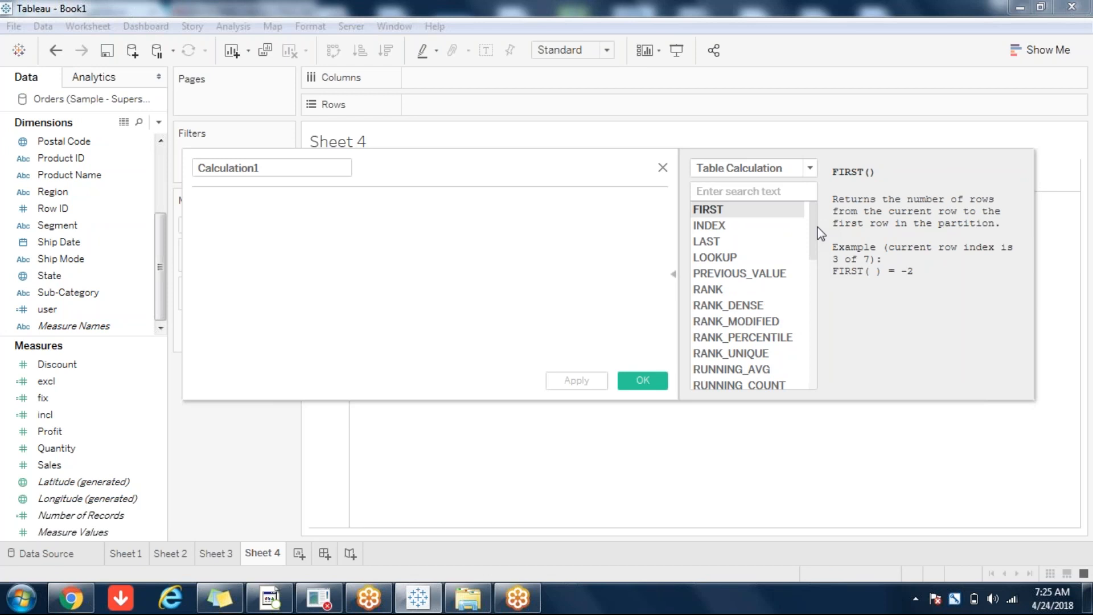
pyautogui.moveTo(818, 244); pyautogui.dragTo(808, 289)
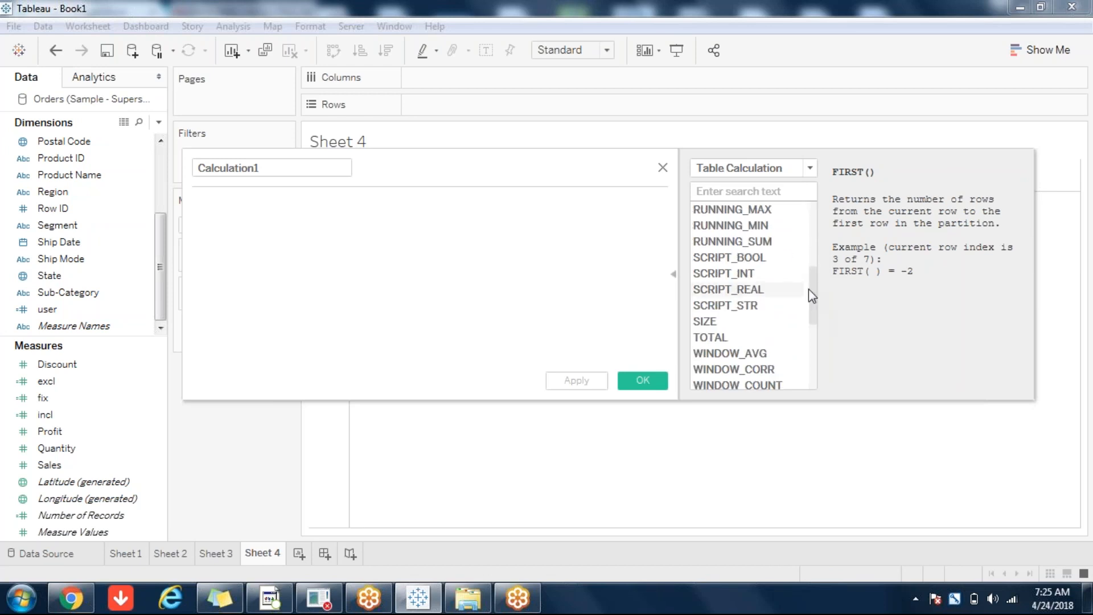
pyautogui.click(746, 276)
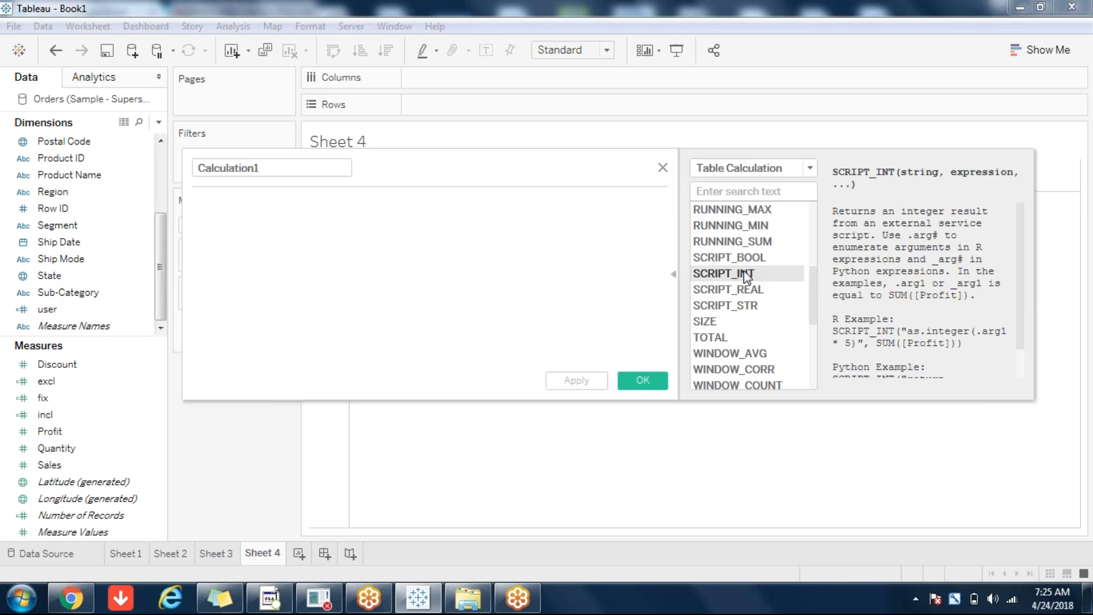
pyautogui.click(811, 220)
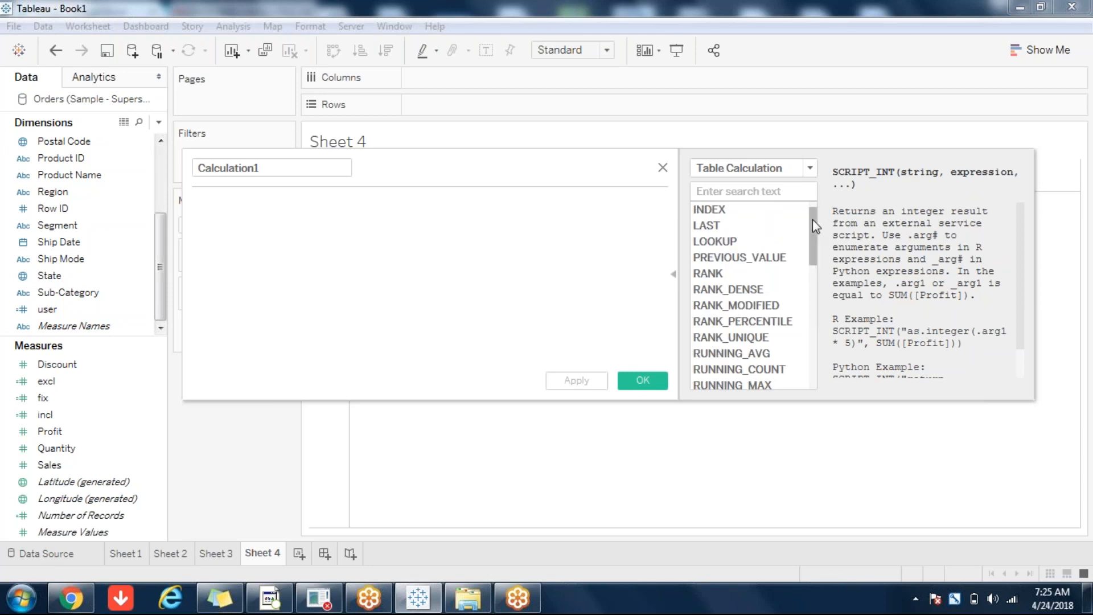
pyautogui.click(504, 276)
pyautogui.click(664, 169)
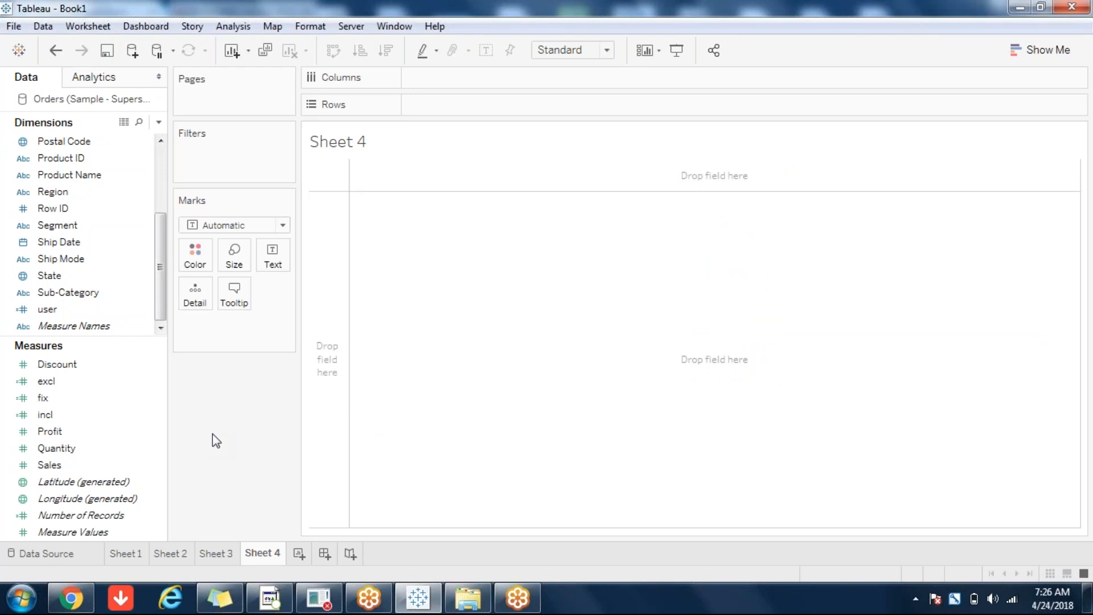
# Plot SUM(Sales) on Rows against continuous MONTH(Order Date) on Columns, 2014–2018
pyautogui.click(86, 465)
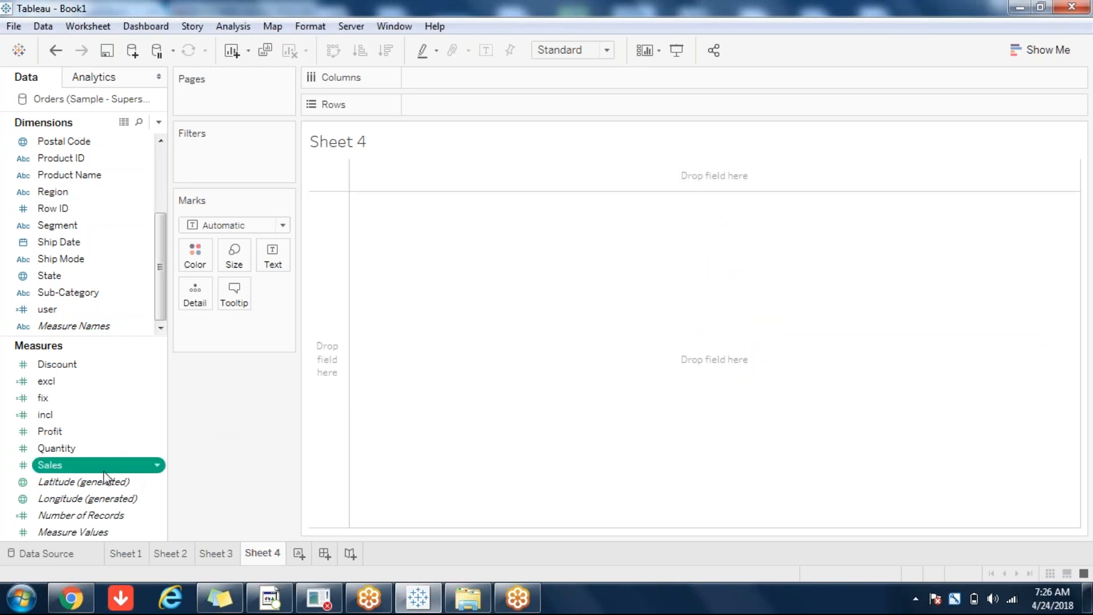
pyautogui.doubleClick(54, 465)
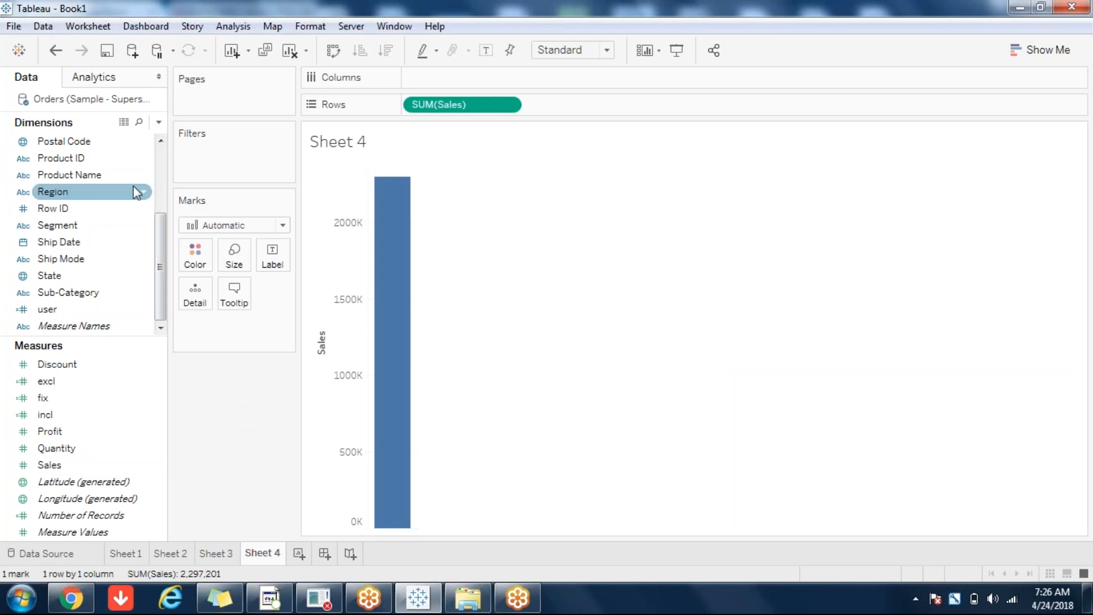
pyautogui.scroll(3, 124, 170)
pyautogui.click(84, 227)
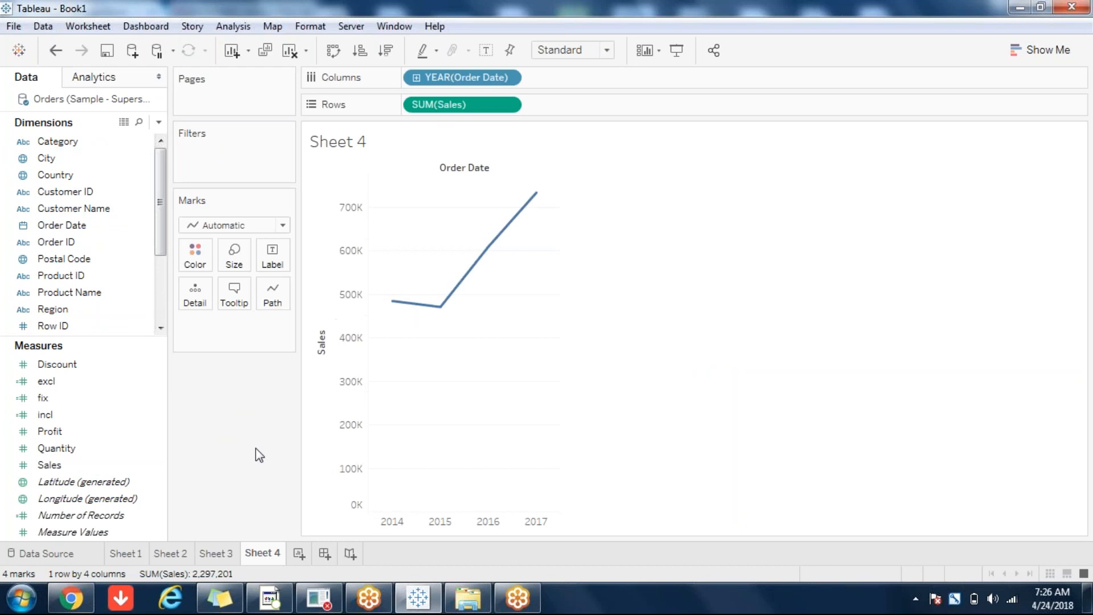
pyautogui.click(508, 79)
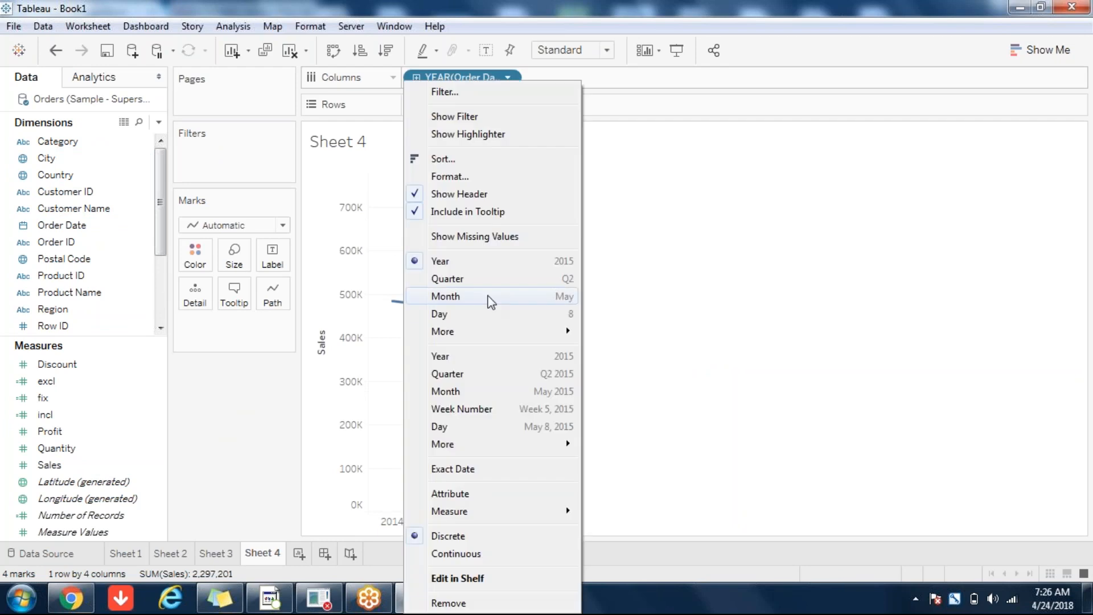
pyautogui.click(470, 393)
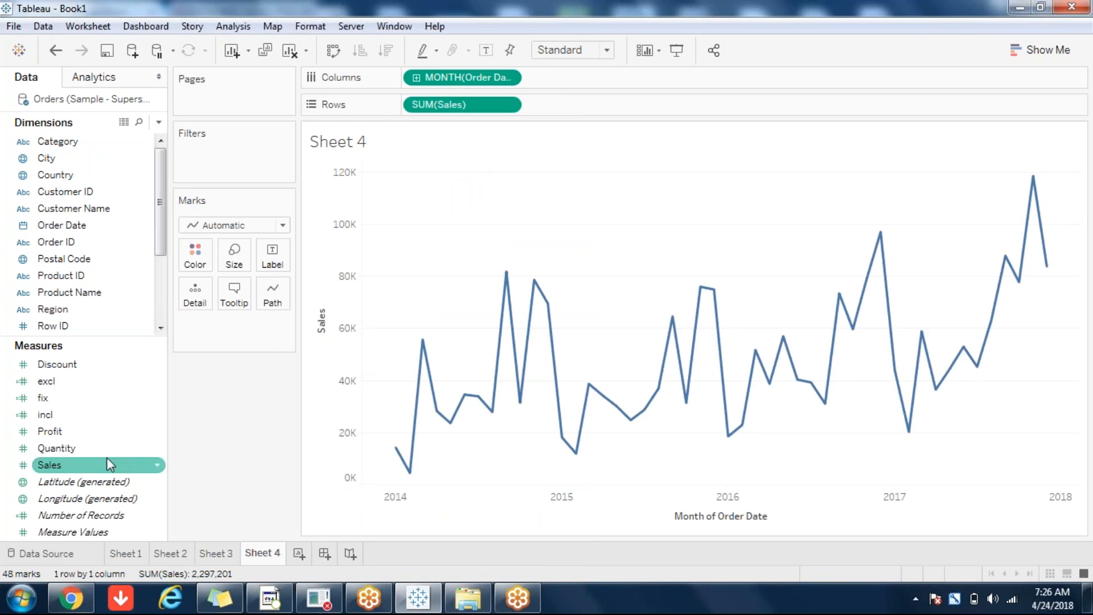
# Add a second SUM(Sales) to Rows and turn on value labels for every mark
pyautogui.moveTo(79, 466); pyautogui.dragTo(551, 97)
pyautogui.click(486, 50)
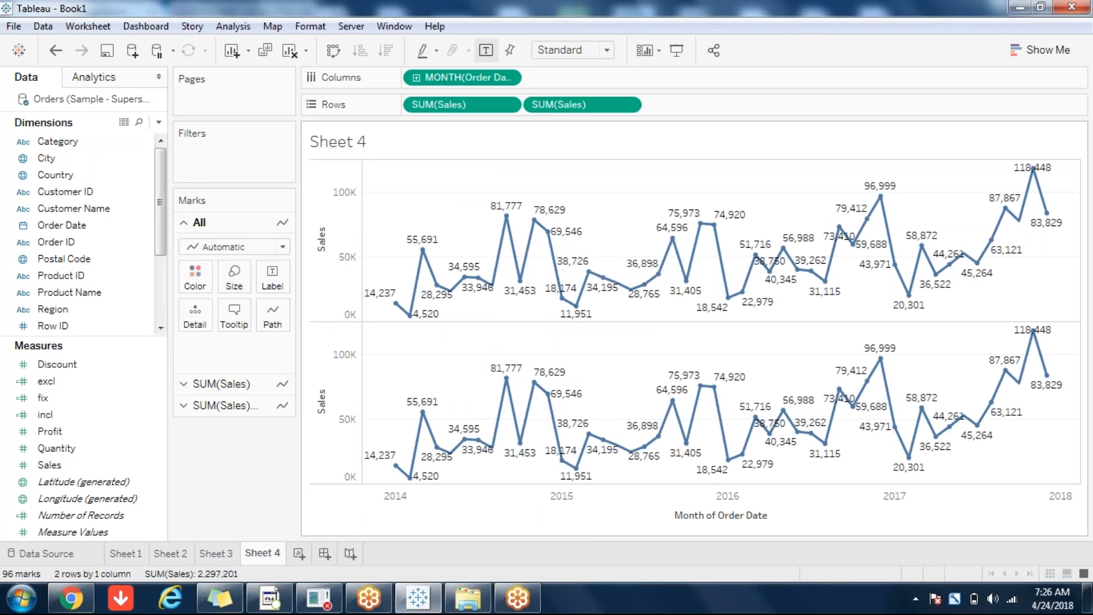
pyautogui.moveTo(701, 386)
# Apply the Difference quick table calculation to the second SUM(Sales) pill
pyautogui.click(628, 105)
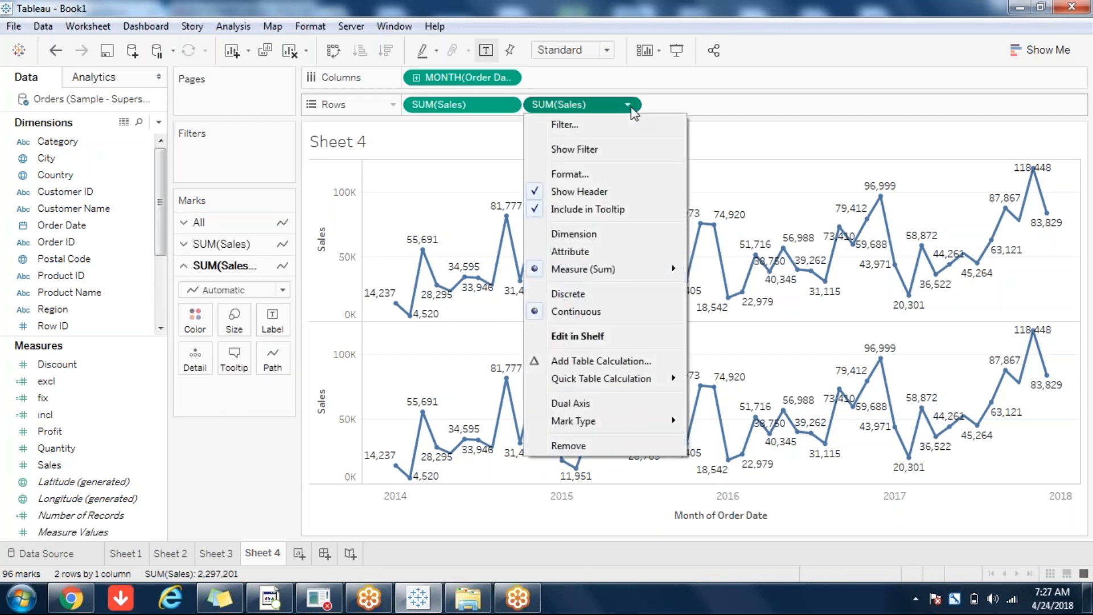
pyautogui.moveTo(622, 383)
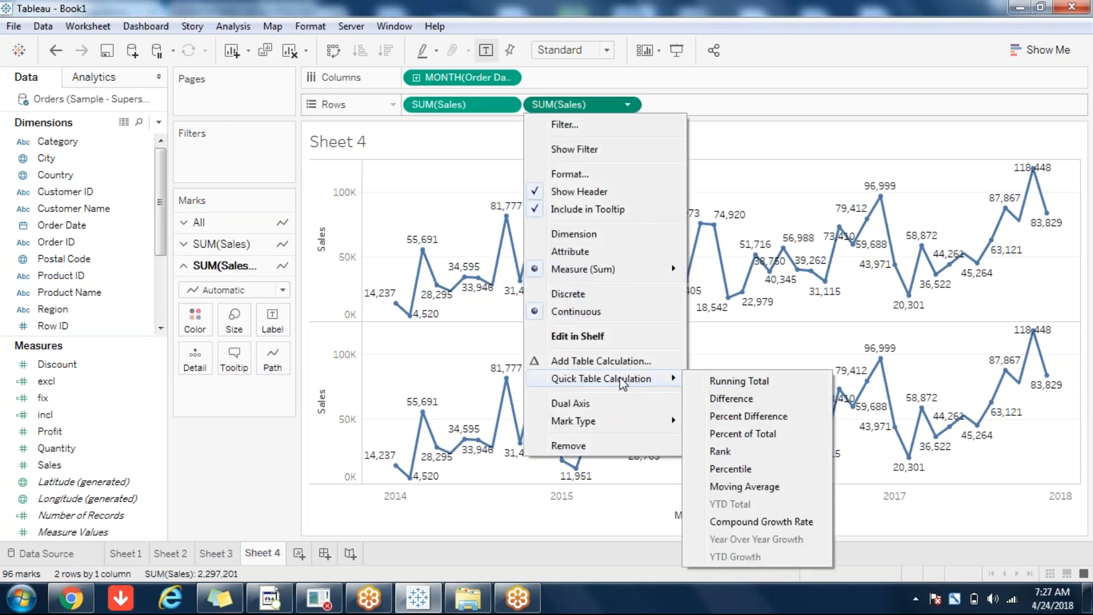
pyautogui.click(735, 399)
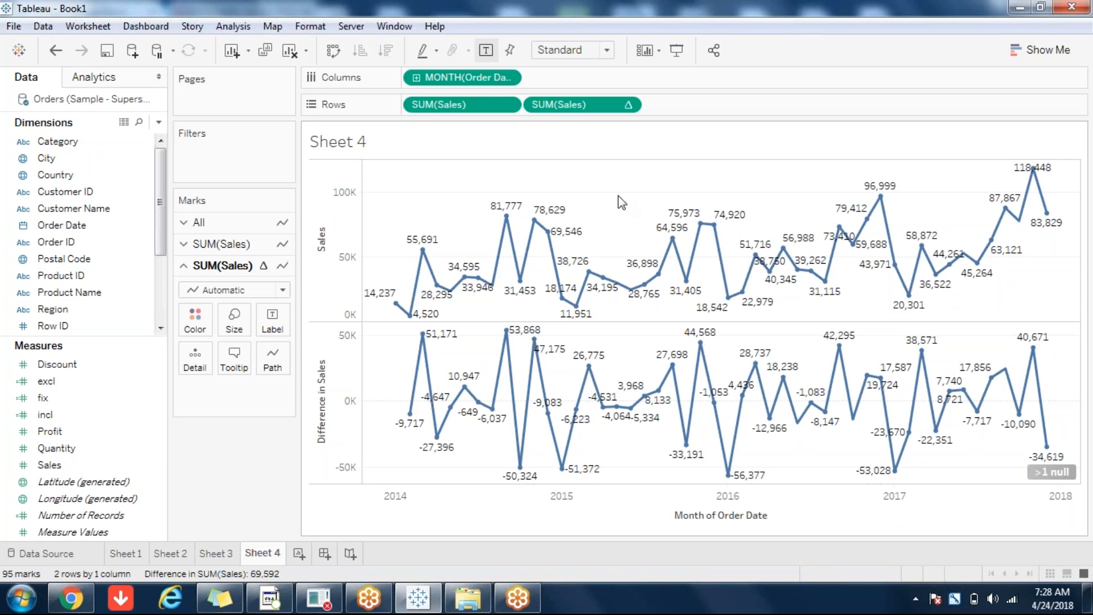
# Inspect the Difference in Sales pill's inline formula, closing it without changes
pyautogui.click(628, 105)
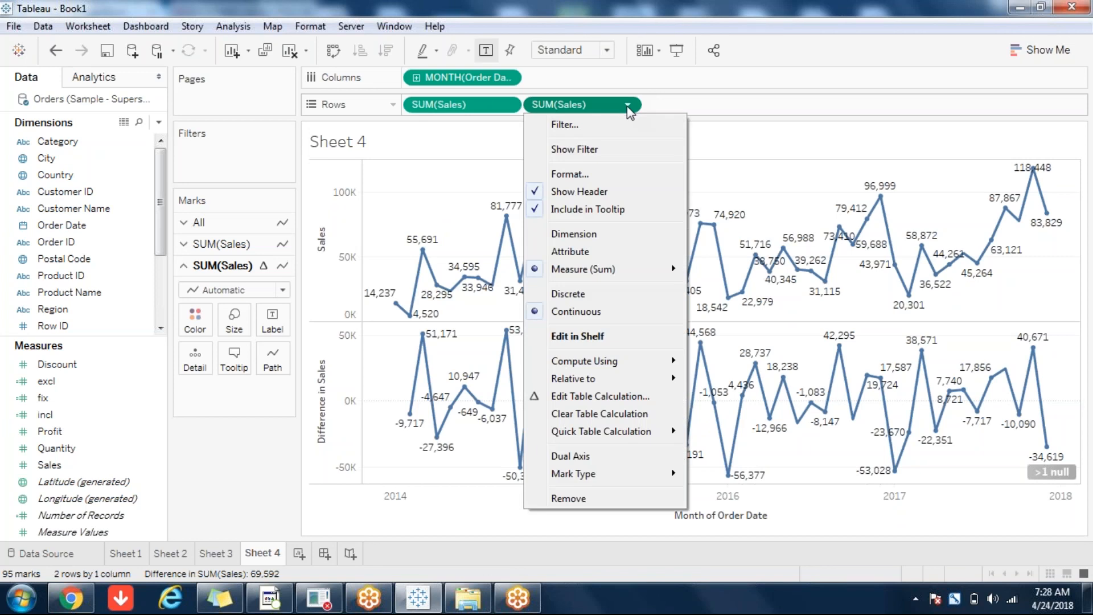
pyautogui.click(586, 112)
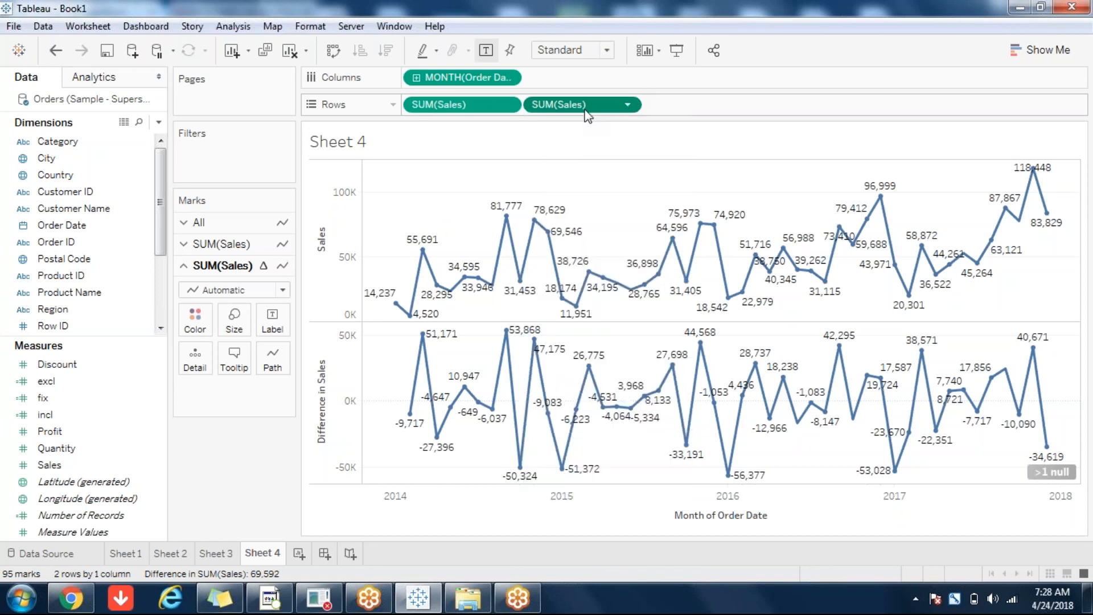
pyautogui.doubleClick(586, 108)
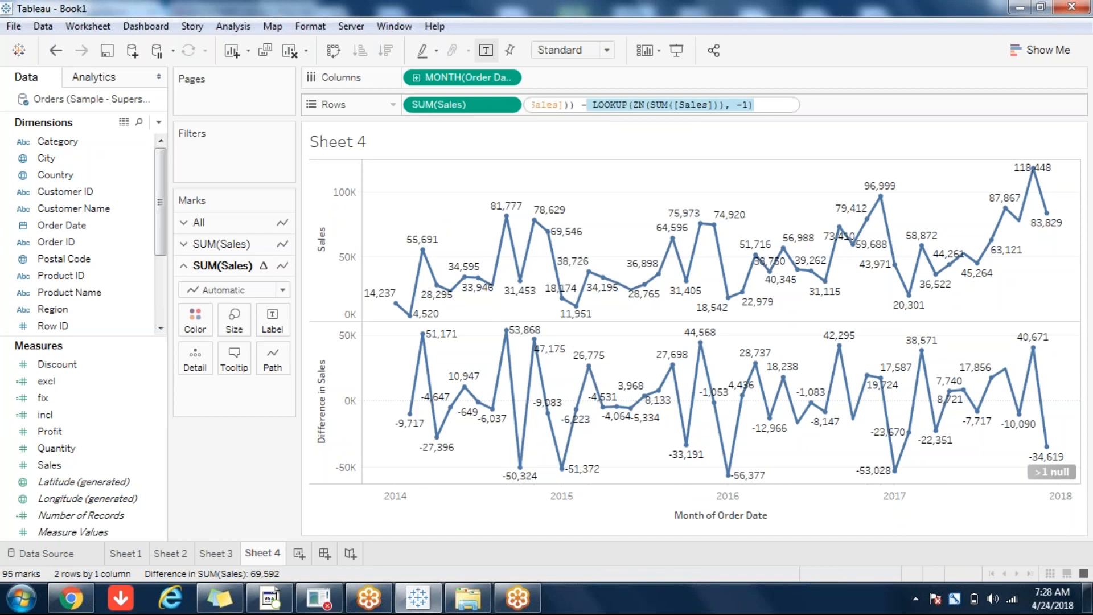
pyautogui.click(611, 210)
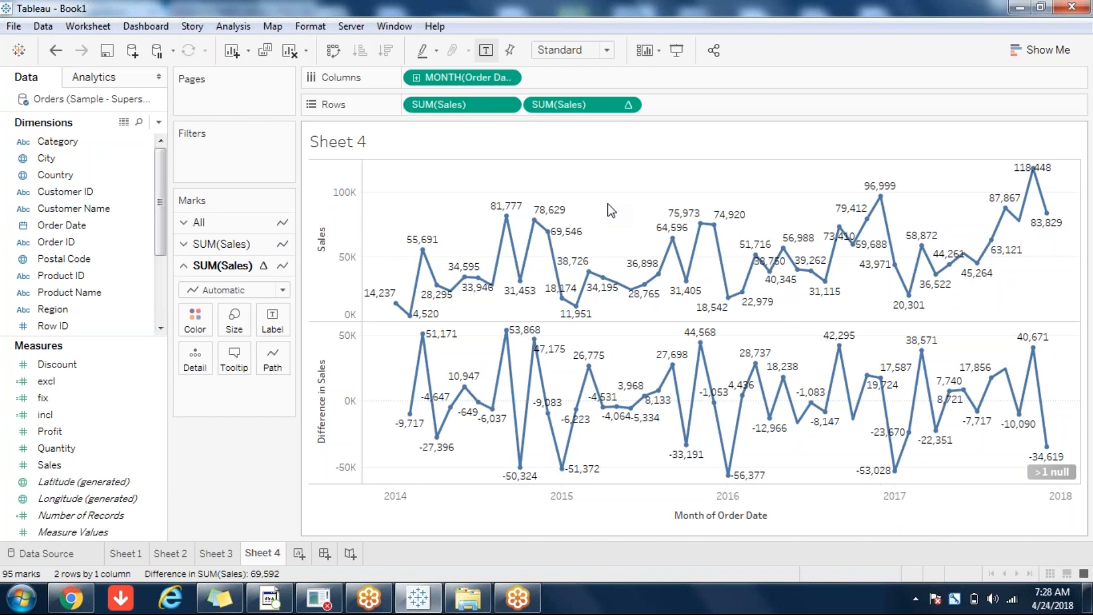
pyautogui.doubleClick(602, 105)
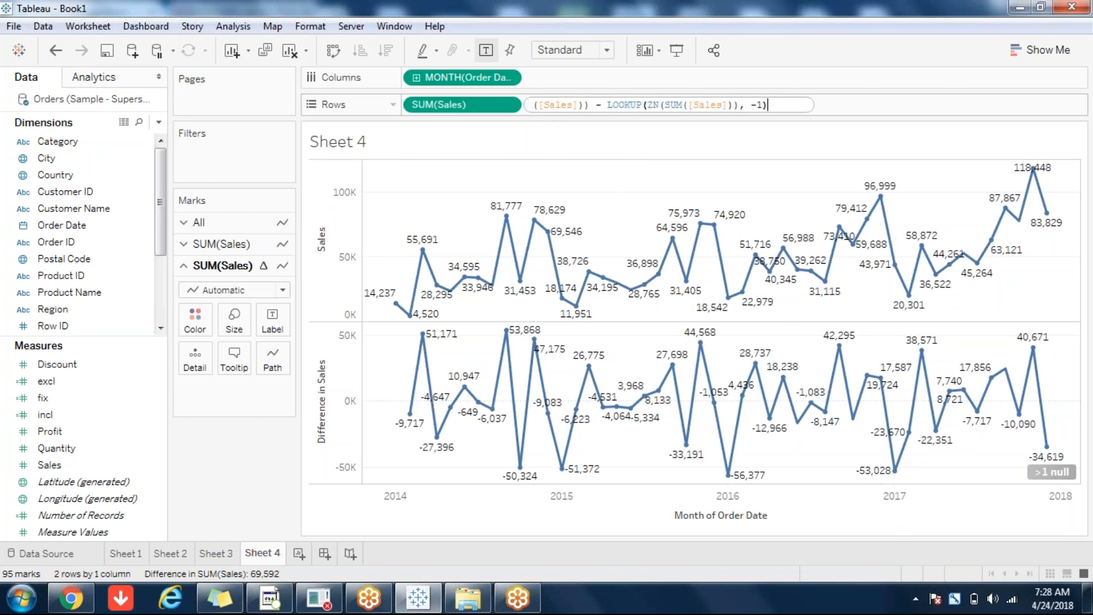
pyautogui.click(633, 163)
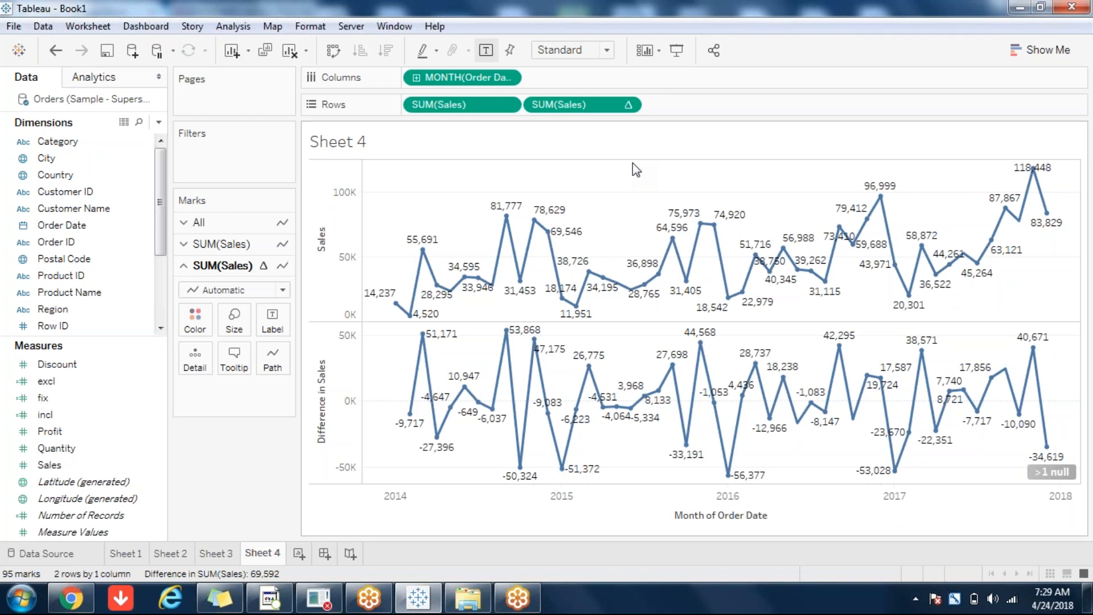
# Copy the pill's ZN(SUM([Sales])) - LOOKUP(ZN(SUM([Sales])), -1) formula for a new calculated field
pyautogui.moveTo(579, 111)
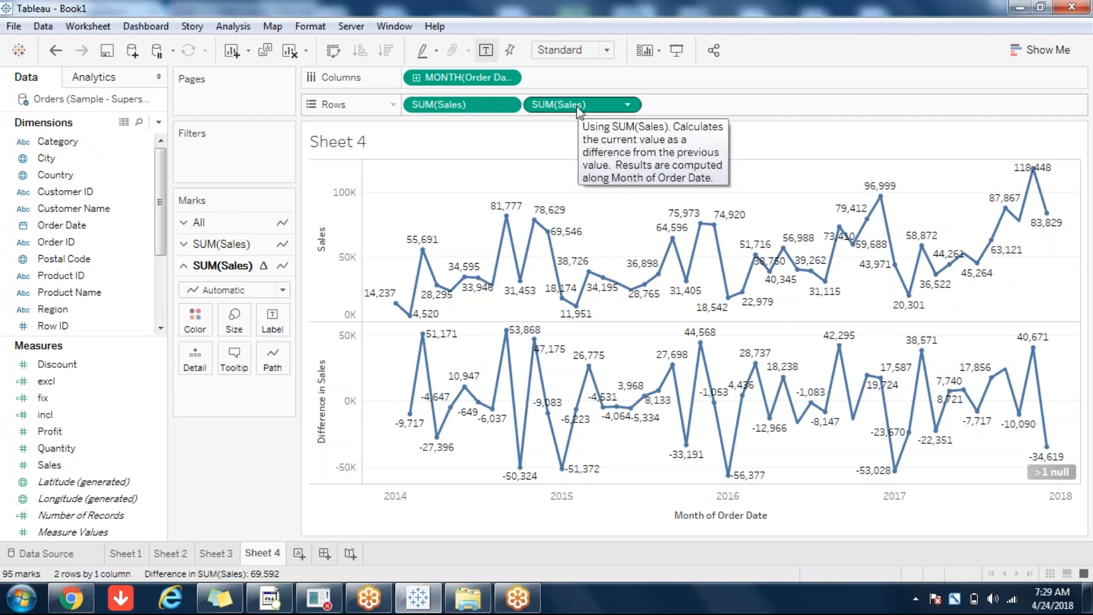
pyautogui.doubleClick(577, 105)
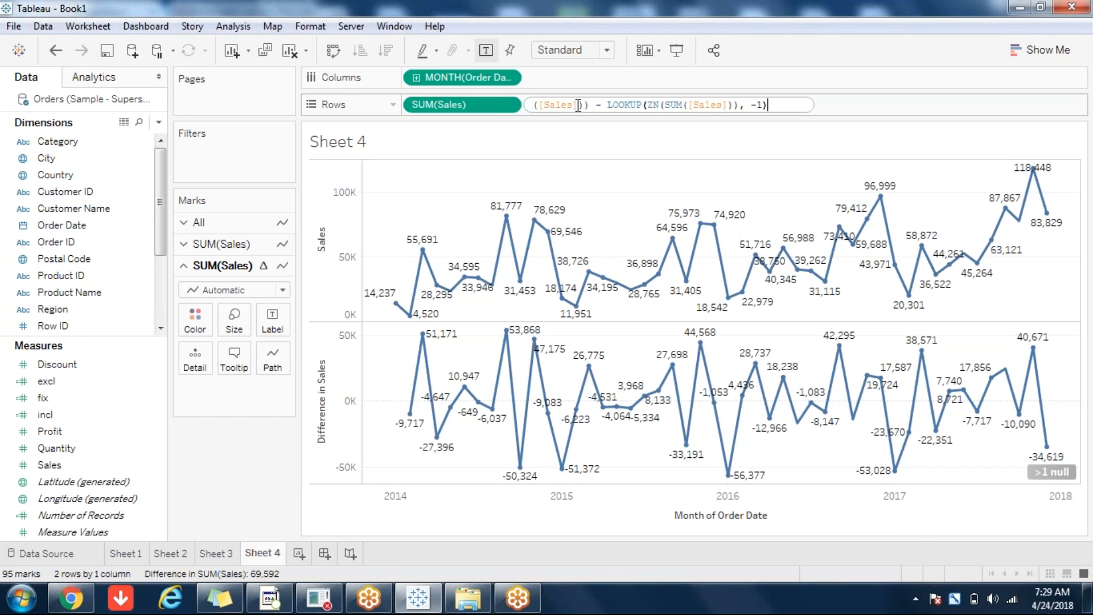
pyautogui.hotkey('ctrl', 'a')
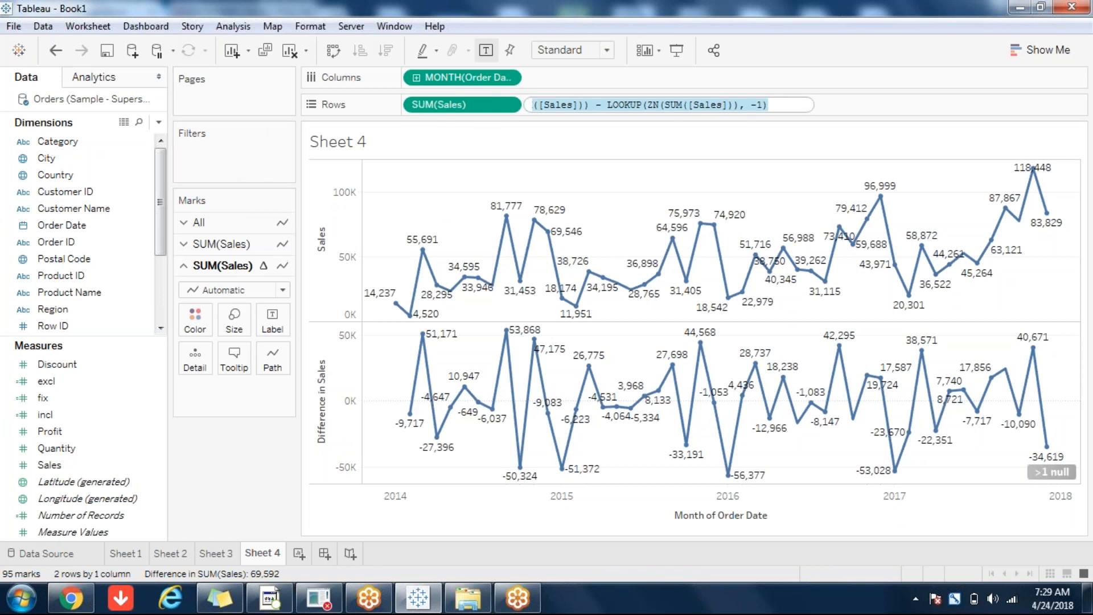
pyautogui.click(158, 122)
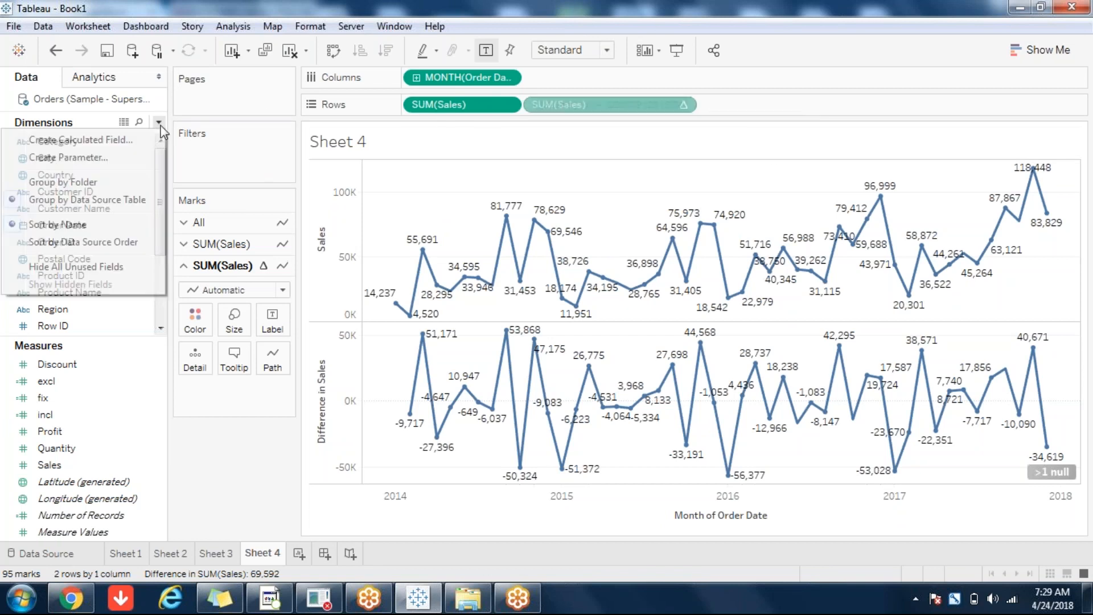
# Create Calculation1 holding the pasted difference formula
pyautogui.click(116, 142)
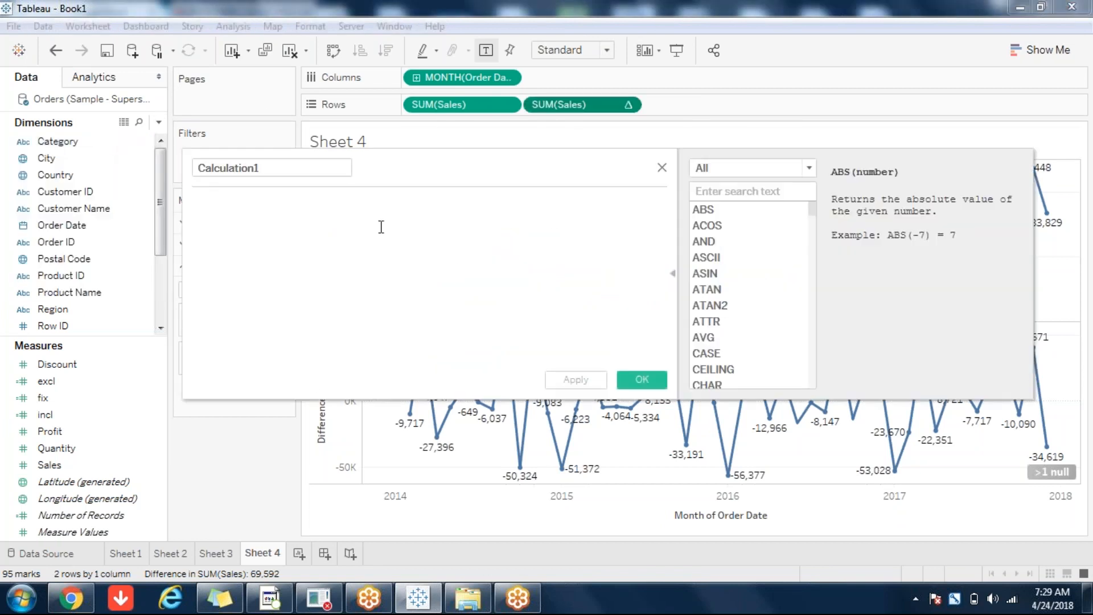
pyautogui.write('ZN(SUM([Sales])) - LOOKUP(ZN(SUM([Sales])), -1)')
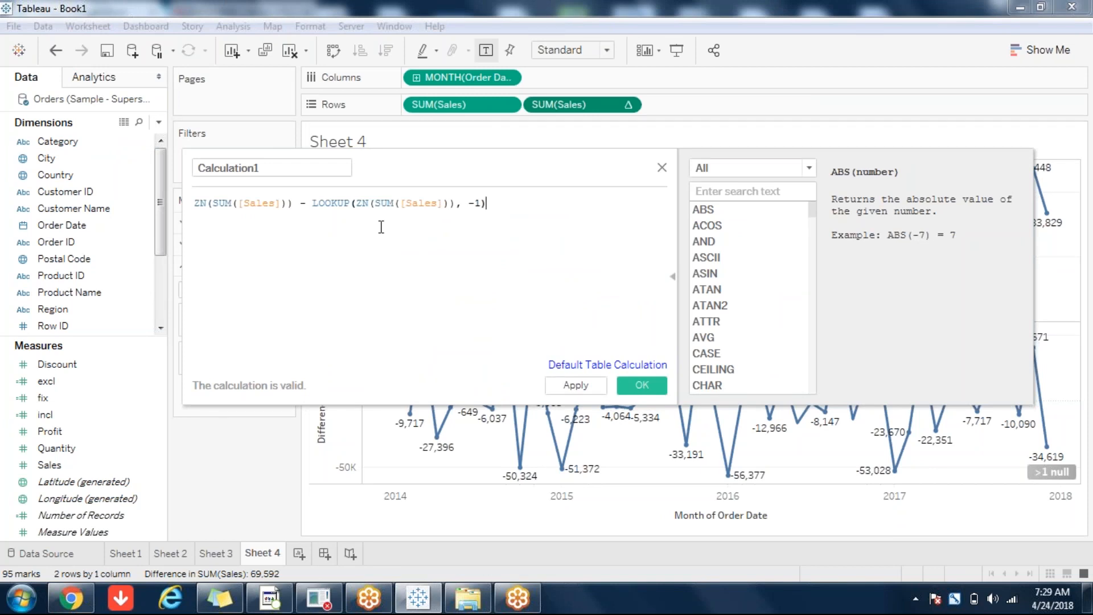
pyautogui.click(221, 206)
pyautogui.click(270, 203)
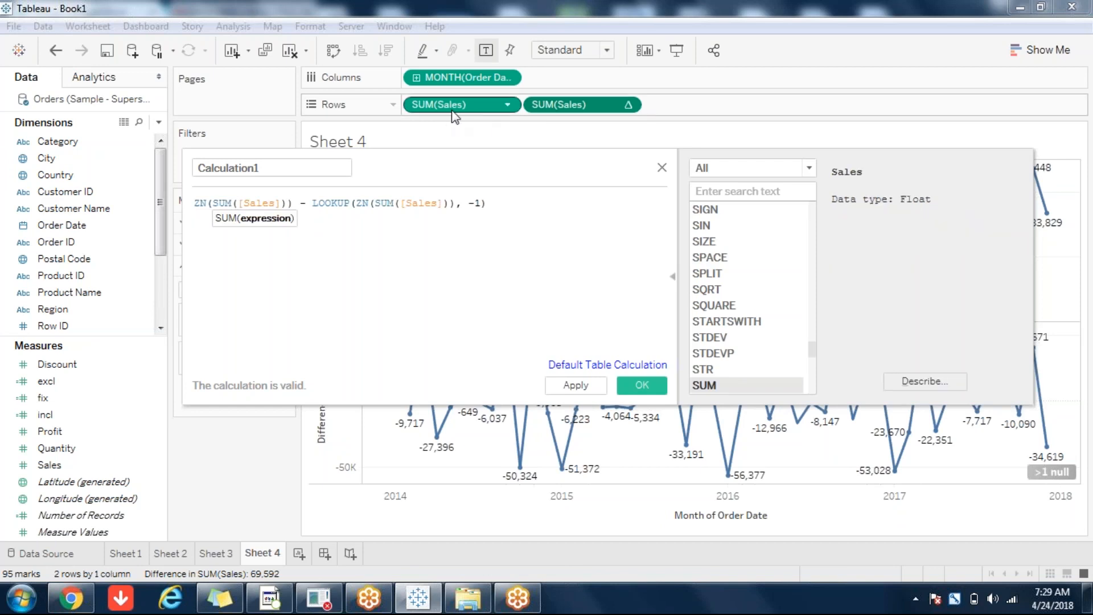
pyautogui.click(487, 204)
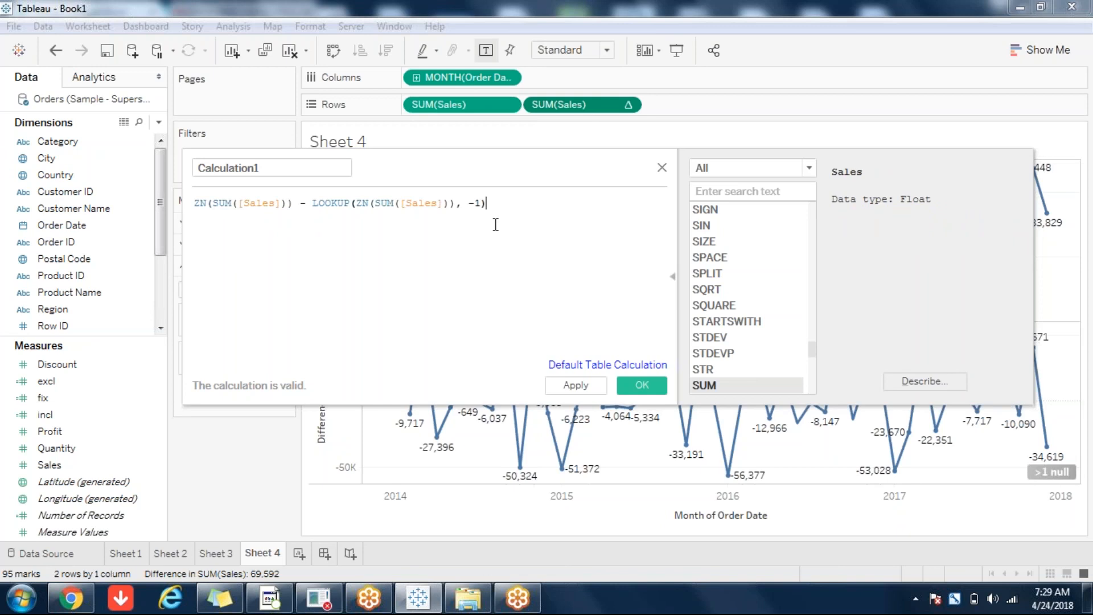
# Move the editor down to reveal the chart and check the SUM and ZN function hints
pyautogui.moveTo(492, 173); pyautogui.dragTo(524, 345)
pyautogui.moveTo(506, 216)
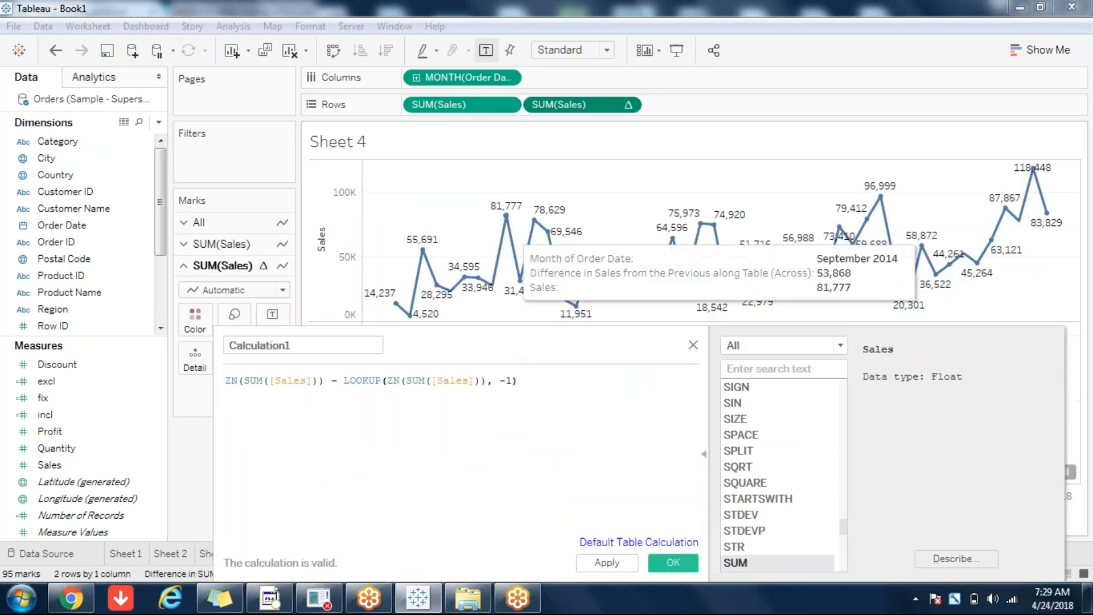
pyautogui.click(263, 379)
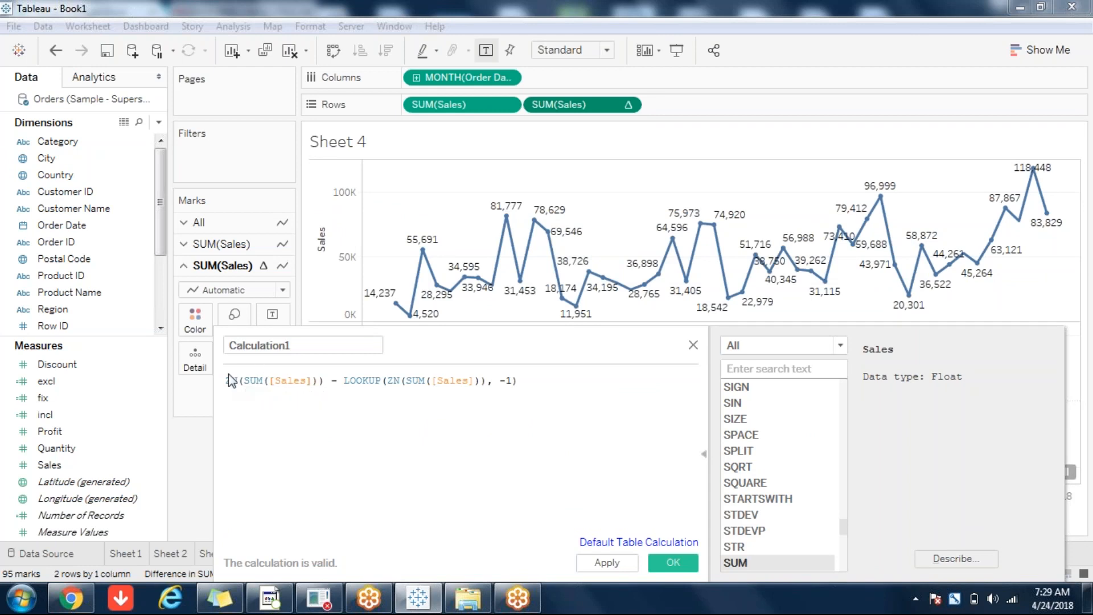
pyautogui.hotkey('ctrl', 'a')
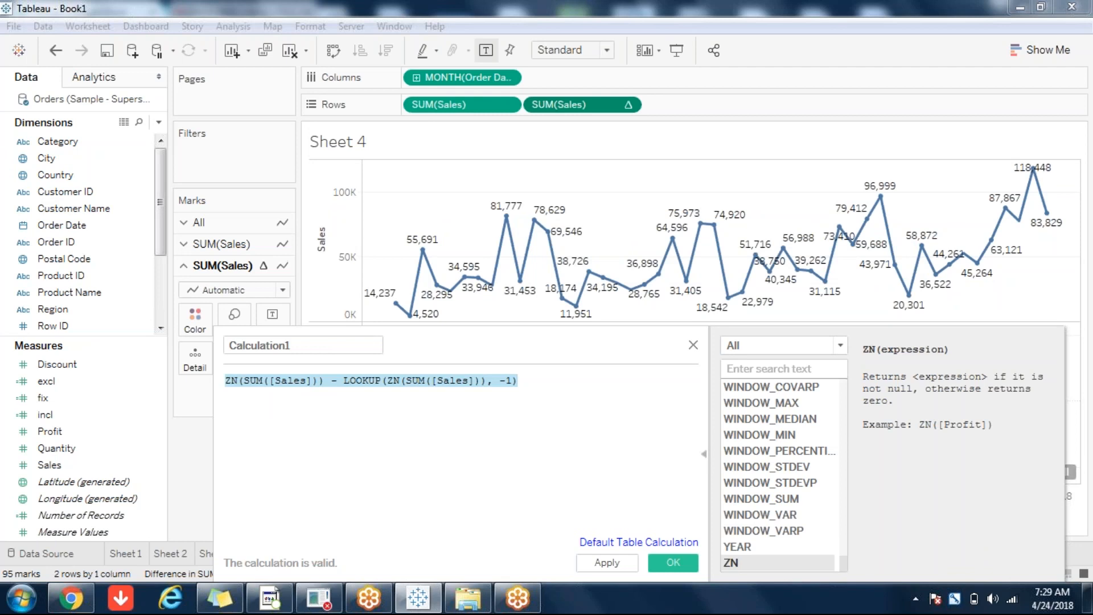
pyautogui.click(230, 380)
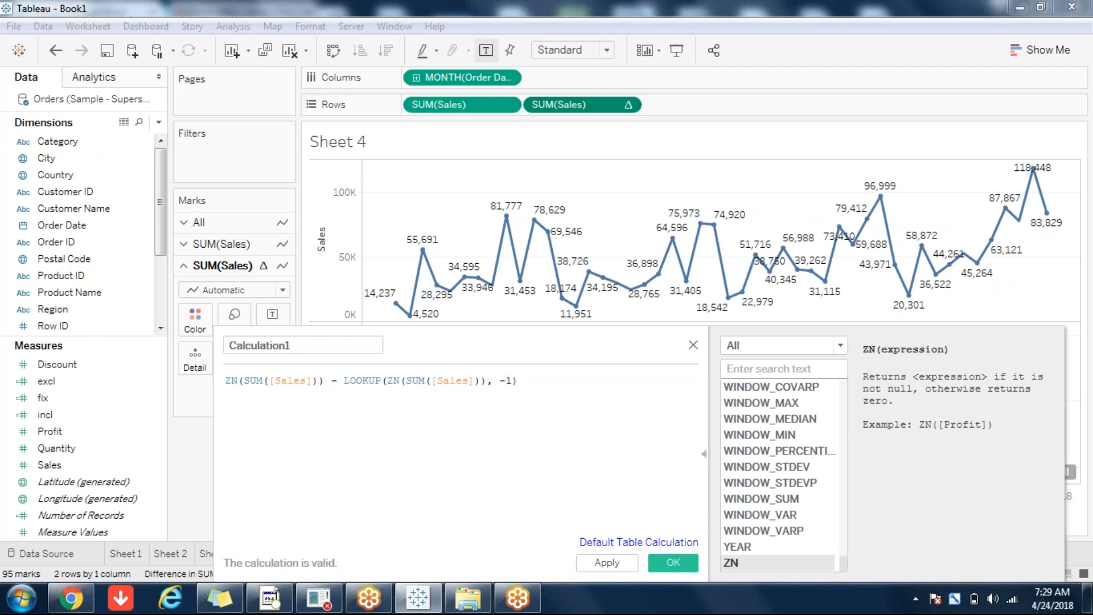
pyautogui.click(261, 380)
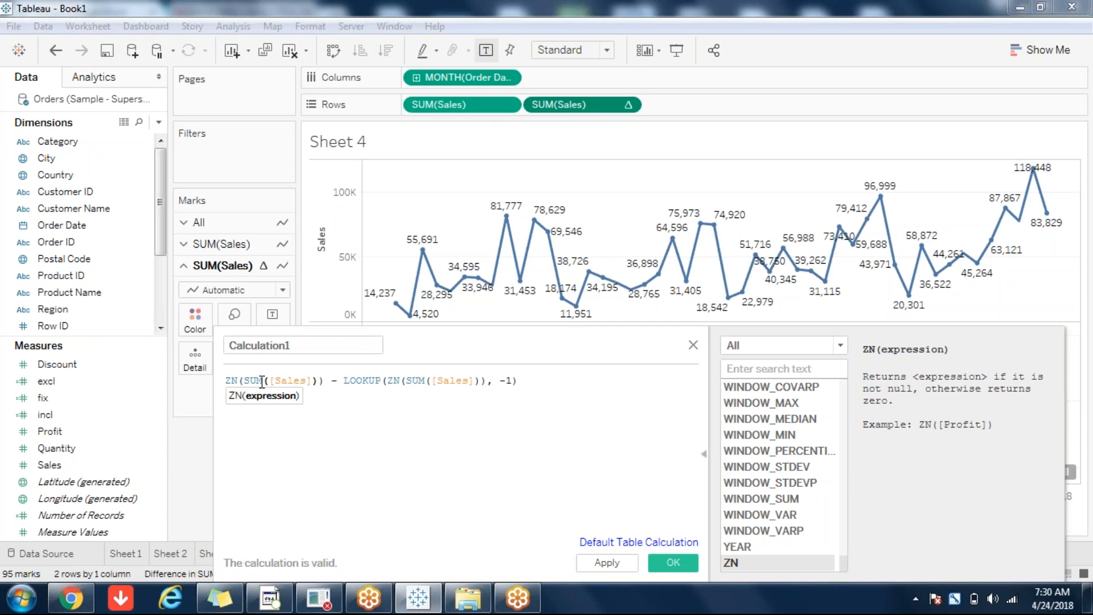
pyautogui.click(237, 379)
pyautogui.click(377, 380)
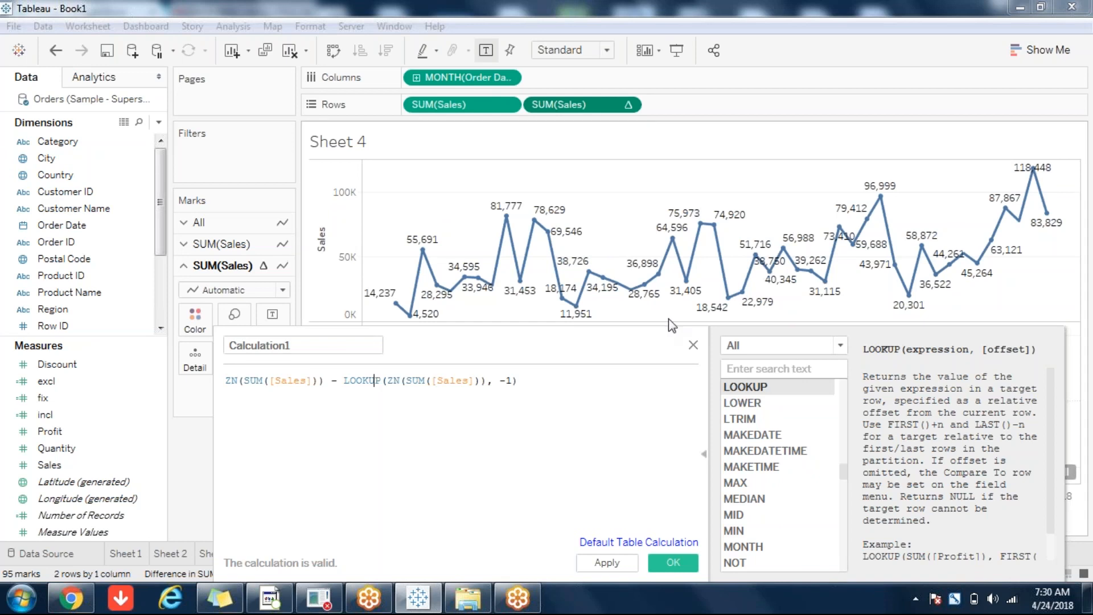
pyautogui.moveTo(694, 225)
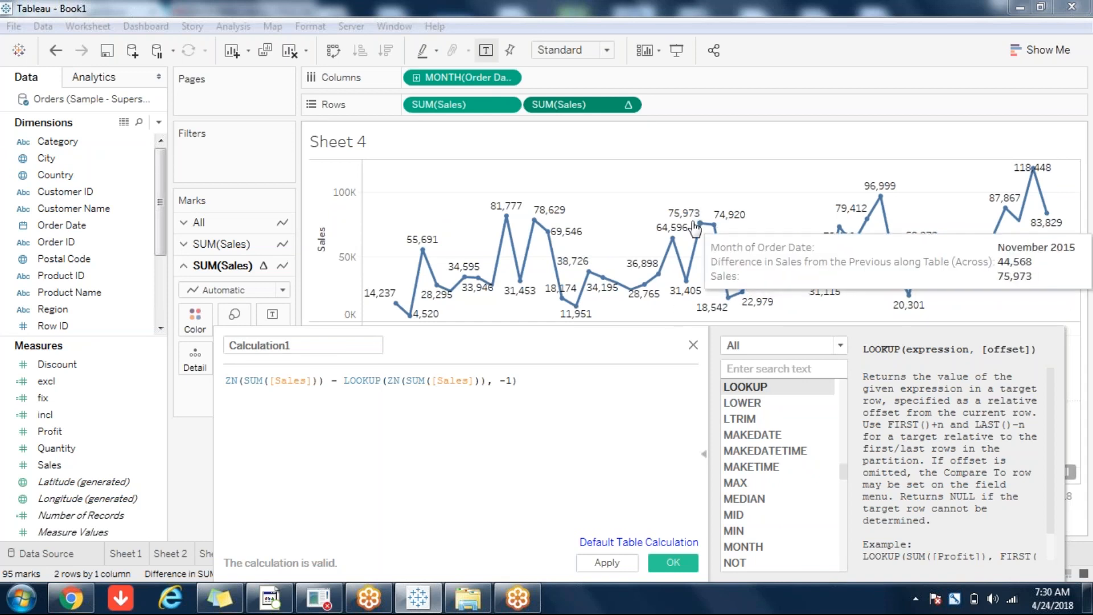
pyautogui.moveTo(880, 196)
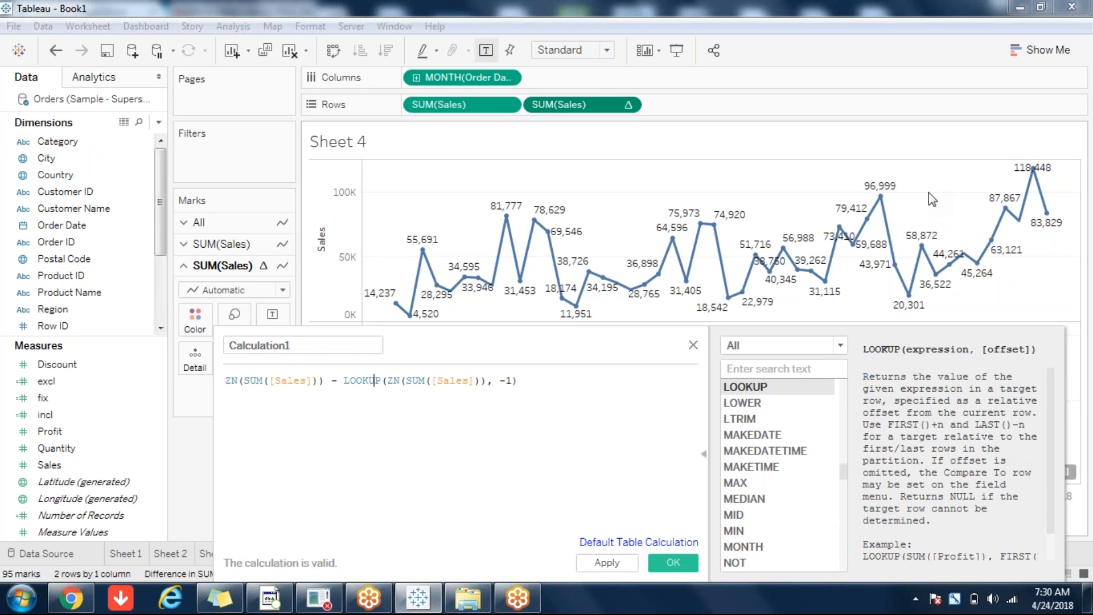
pyautogui.doubleClick(373, 379)
pyautogui.moveTo(704, 244)
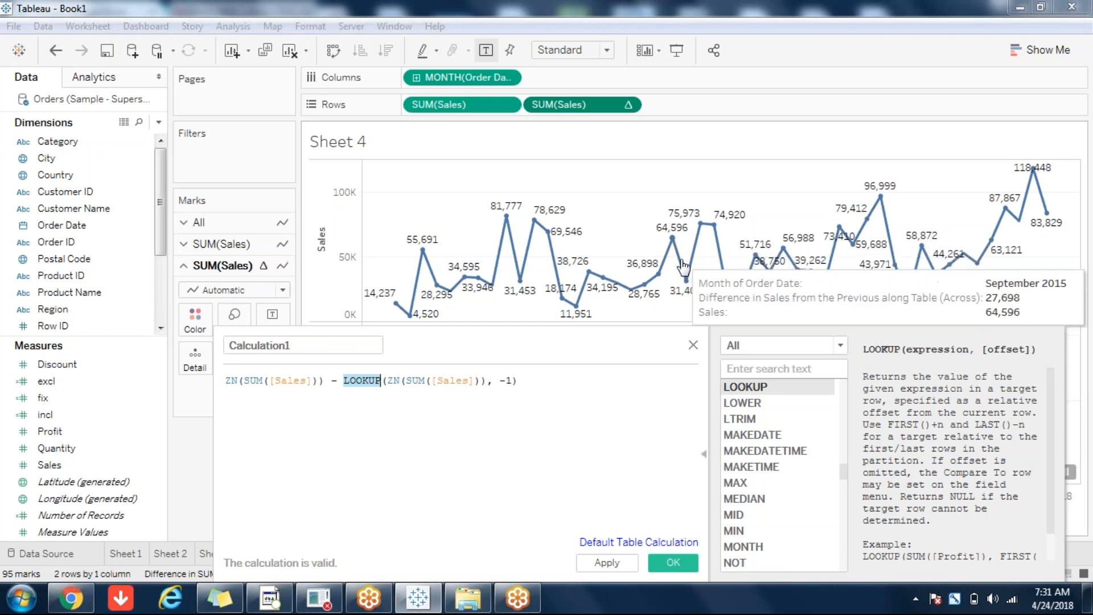
pyautogui.moveTo(698, 225)
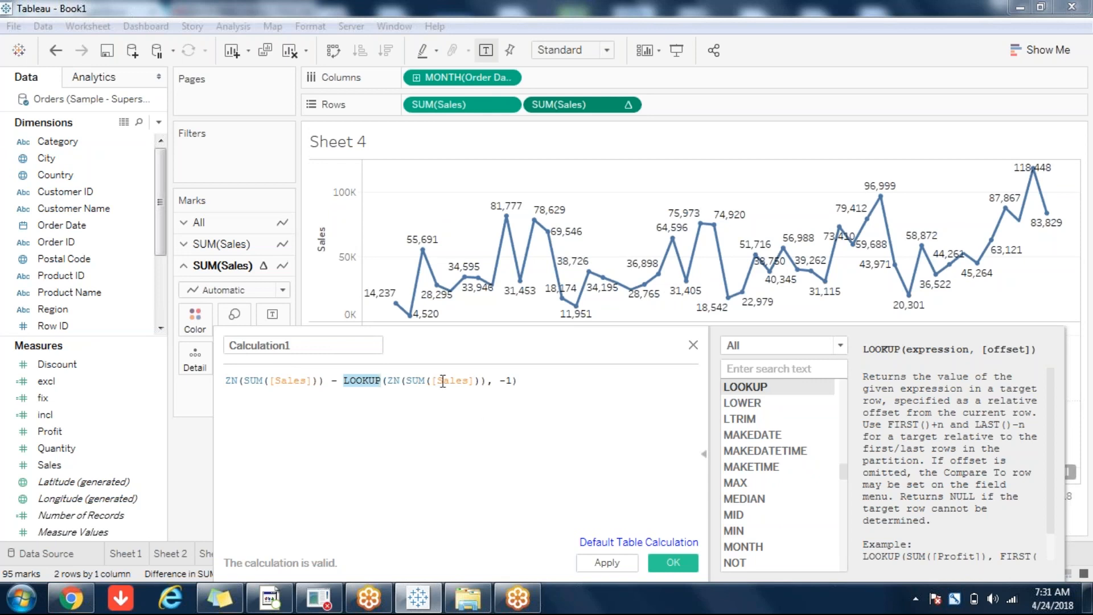
pyautogui.click(561, 378)
pyautogui.click(398, 380)
pyautogui.click(443, 380)
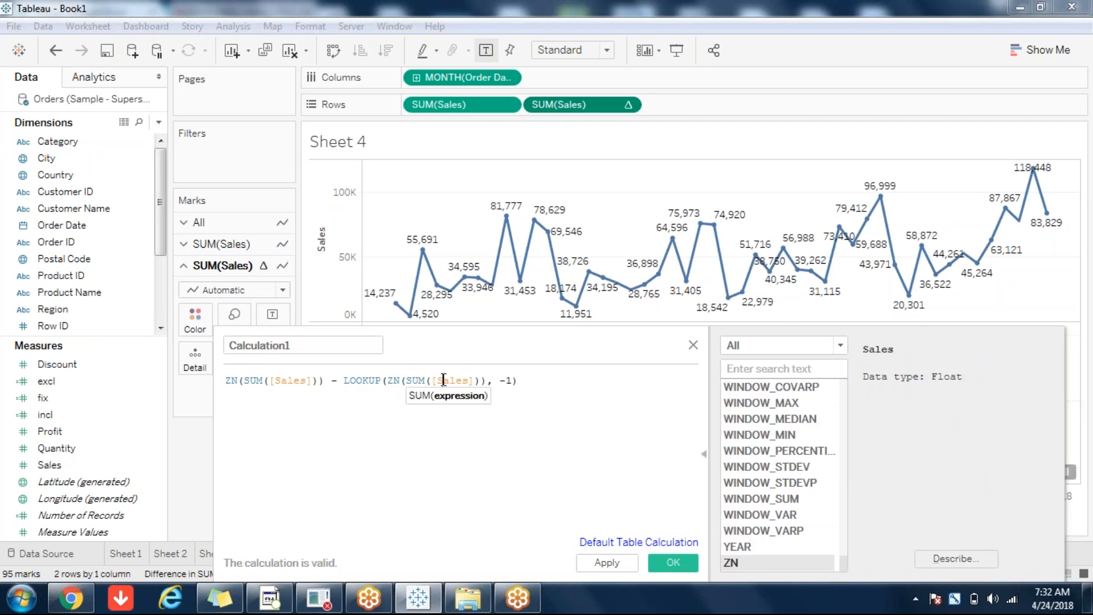
pyautogui.click(360, 380)
pyautogui.click(460, 381)
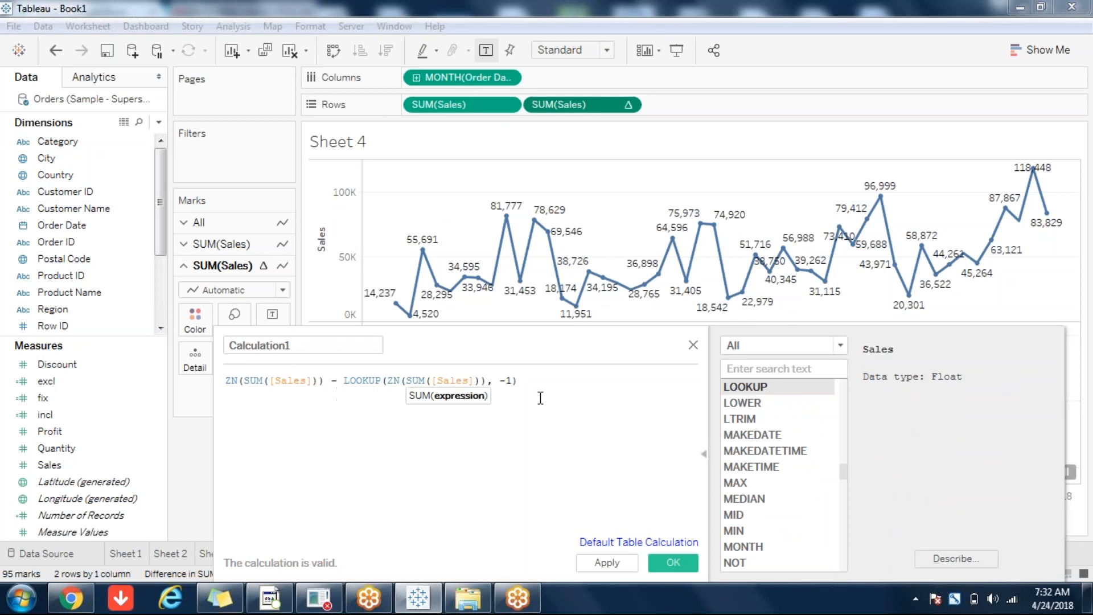
pyautogui.click(518, 390)
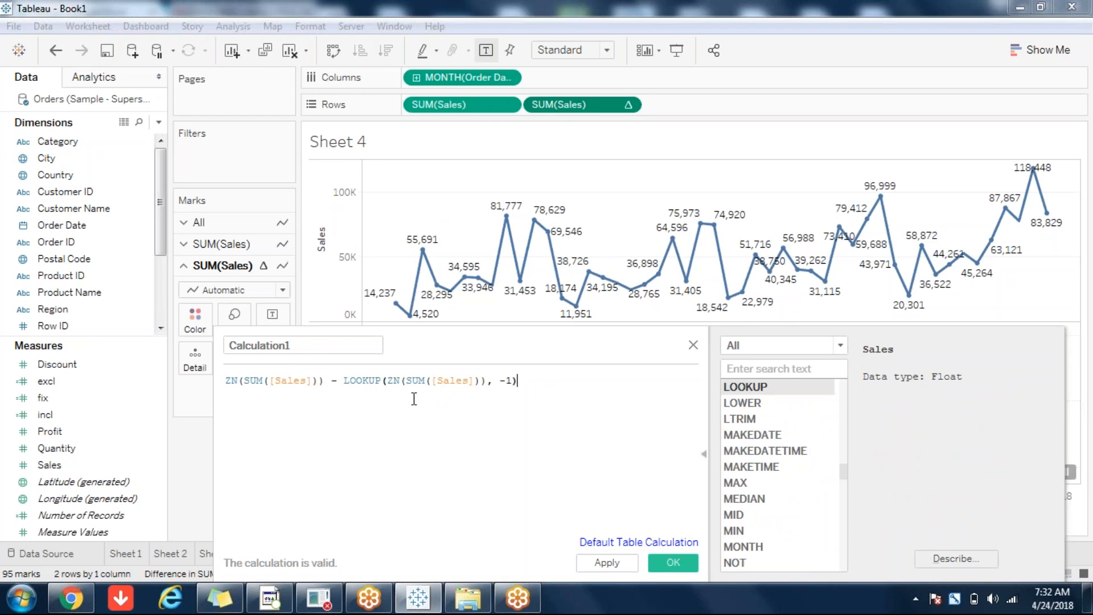
pyautogui.click(307, 379)
pyautogui.press('End')
pyautogui.click(692, 346)
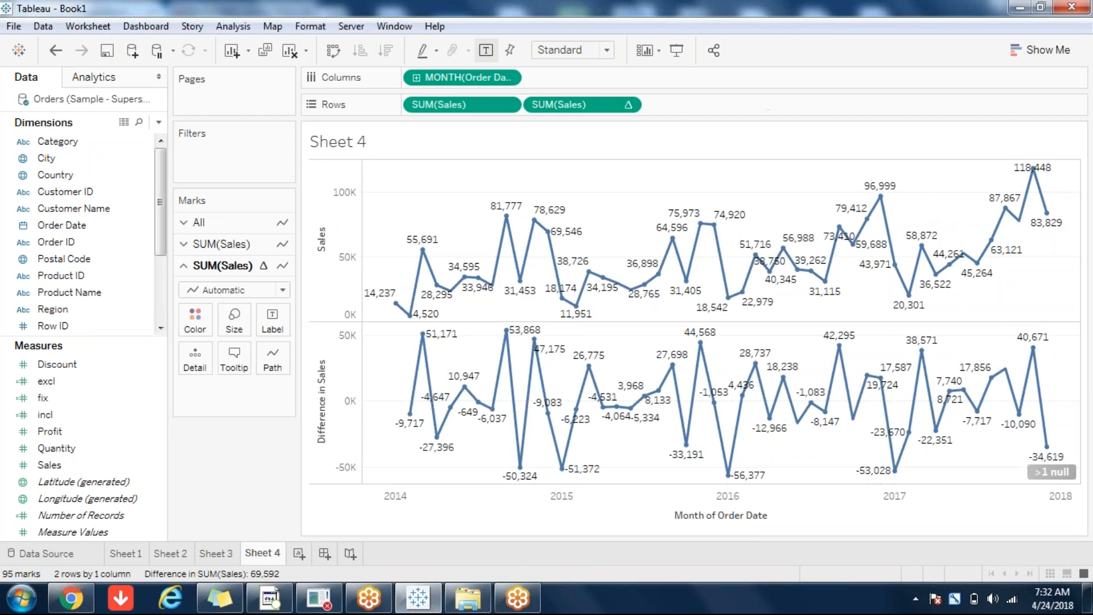
pyautogui.click(628, 105)
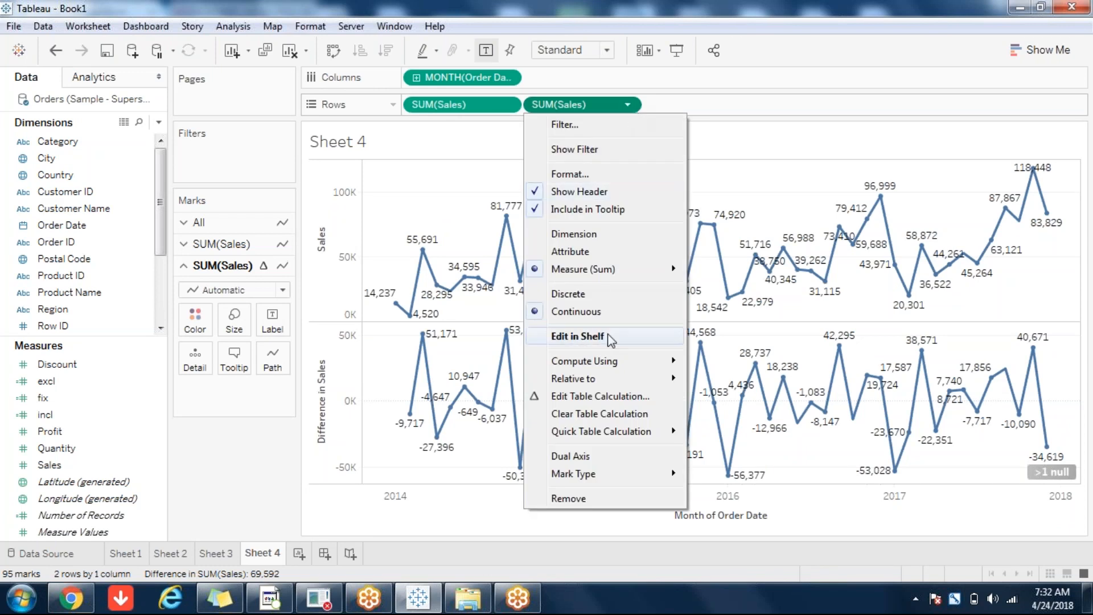
pyautogui.moveTo(601, 360)
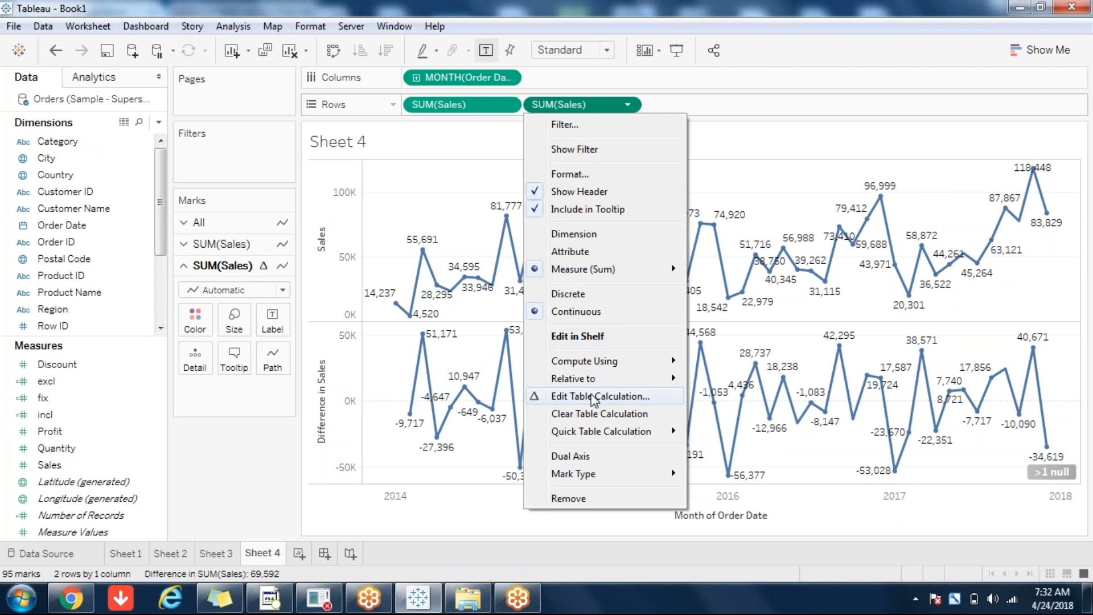
pyautogui.click(593, 397)
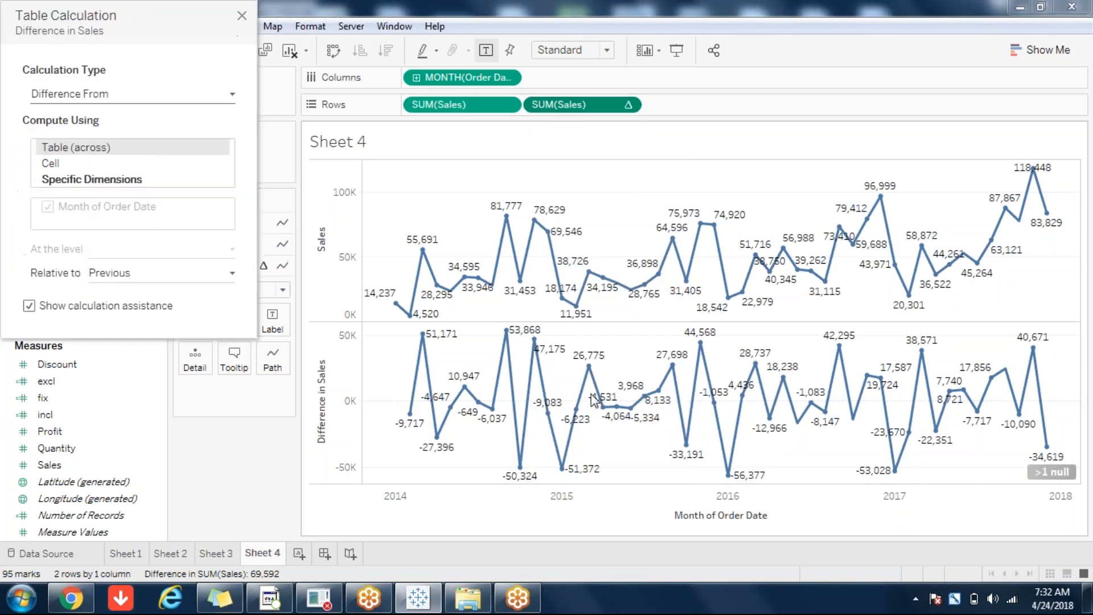
pyautogui.click(102, 95)
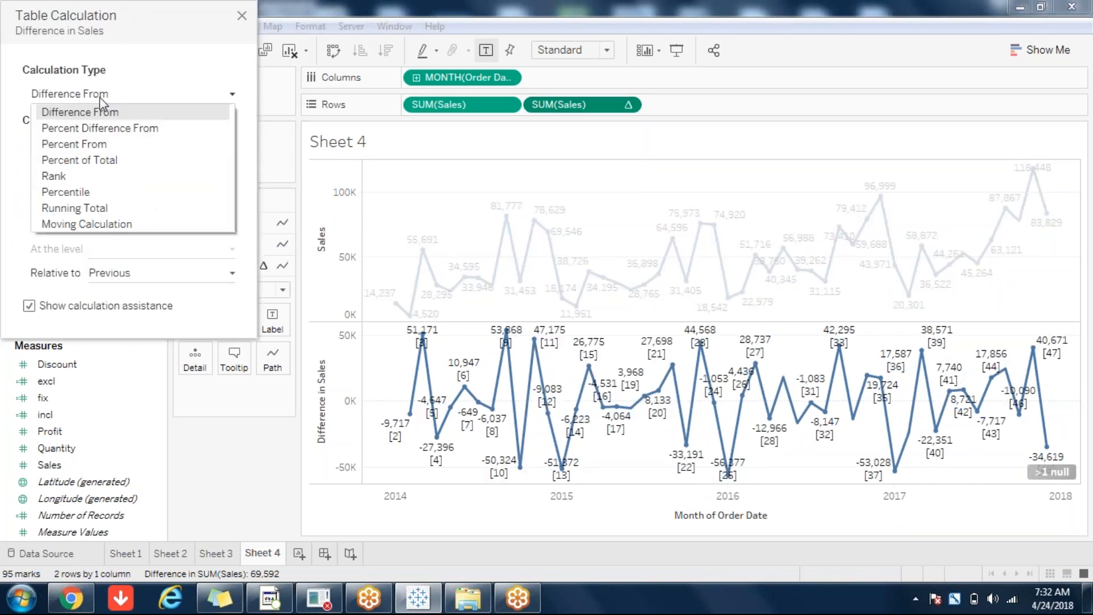
pyautogui.click(101, 98)
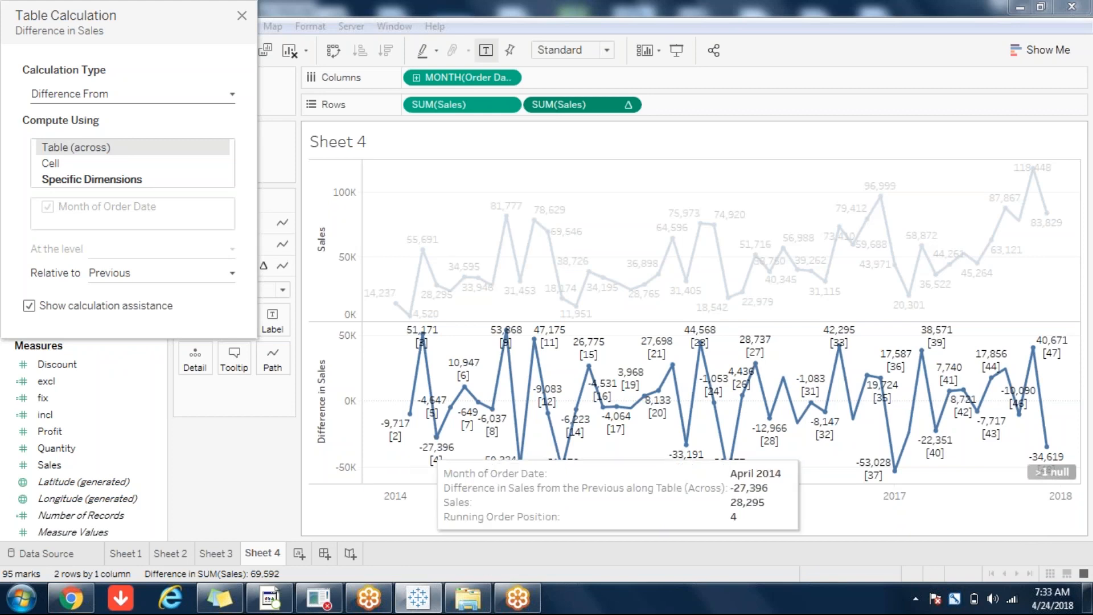
pyautogui.moveTo(894, 471)
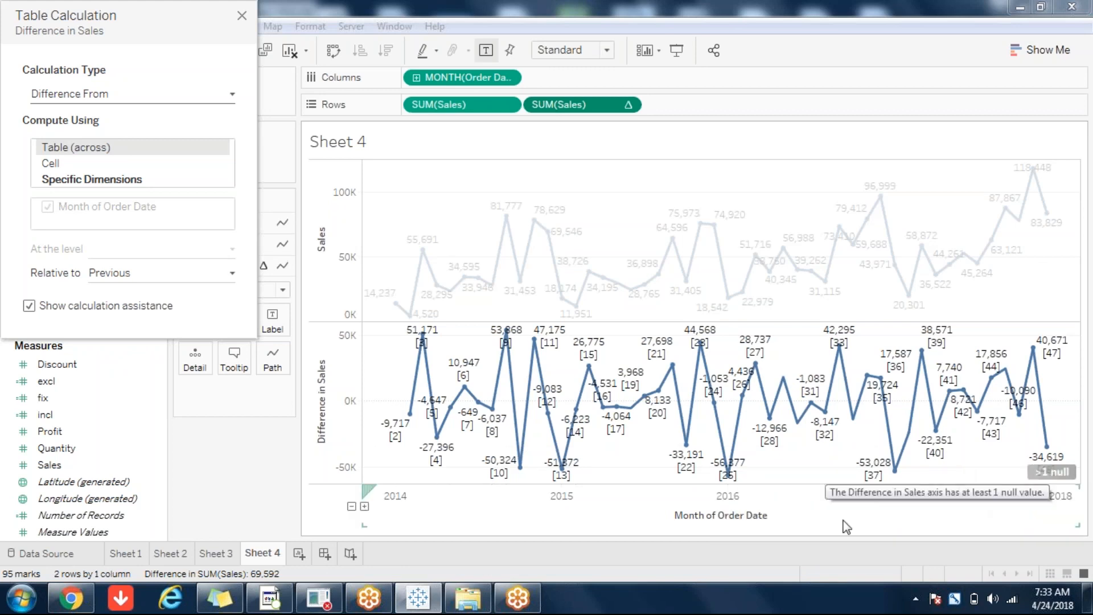
pyautogui.click(820, 522)
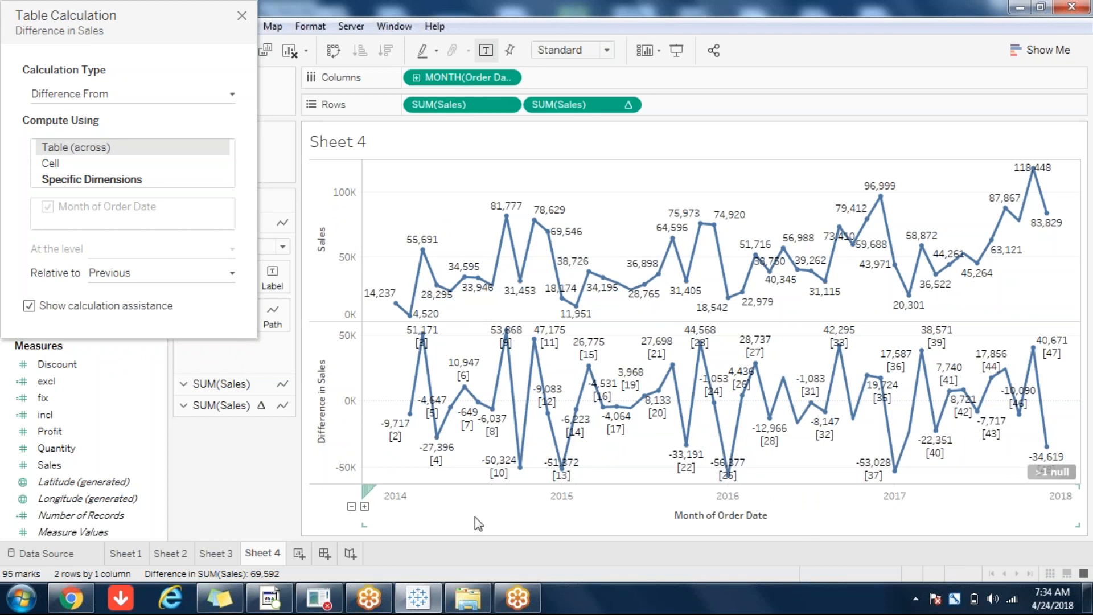
pyautogui.click(85, 165)
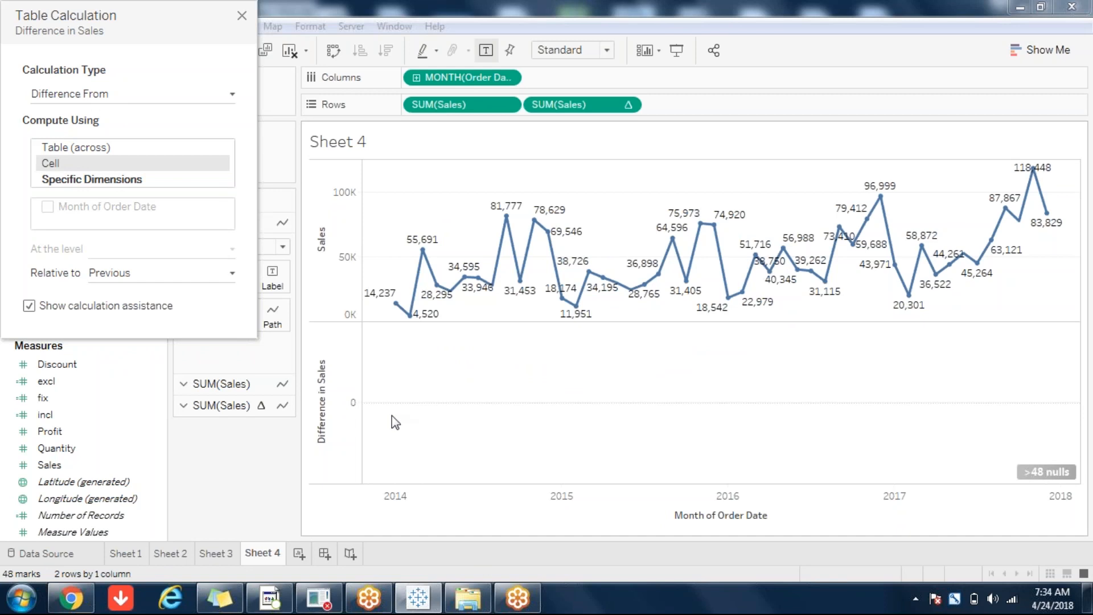
pyautogui.click(91, 147)
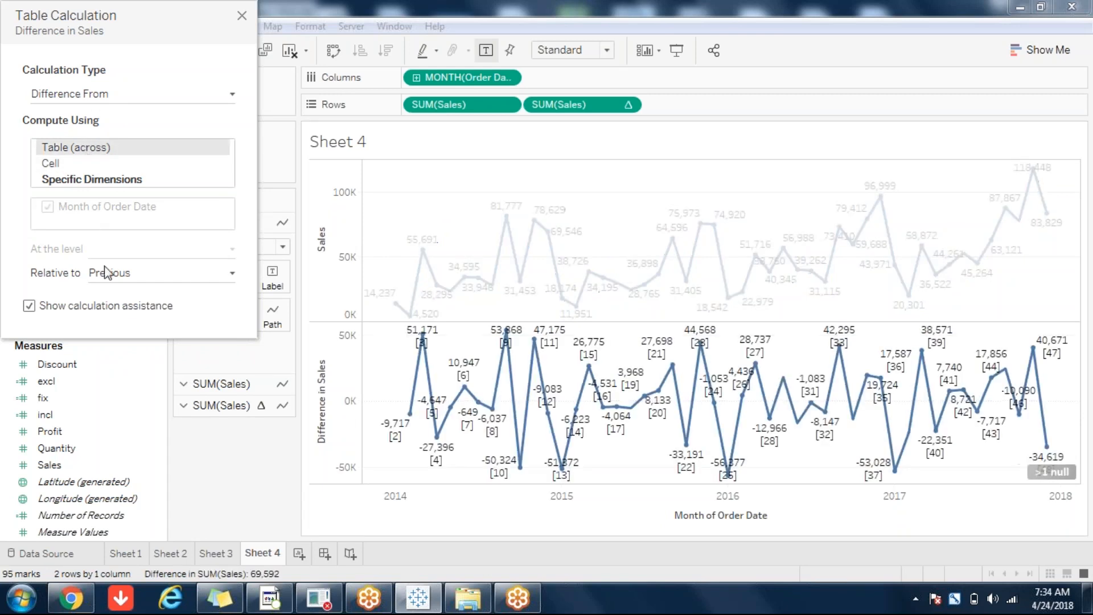
# Set Relative to Next and view the resulting formula in the pill
pyautogui.click(143, 275)
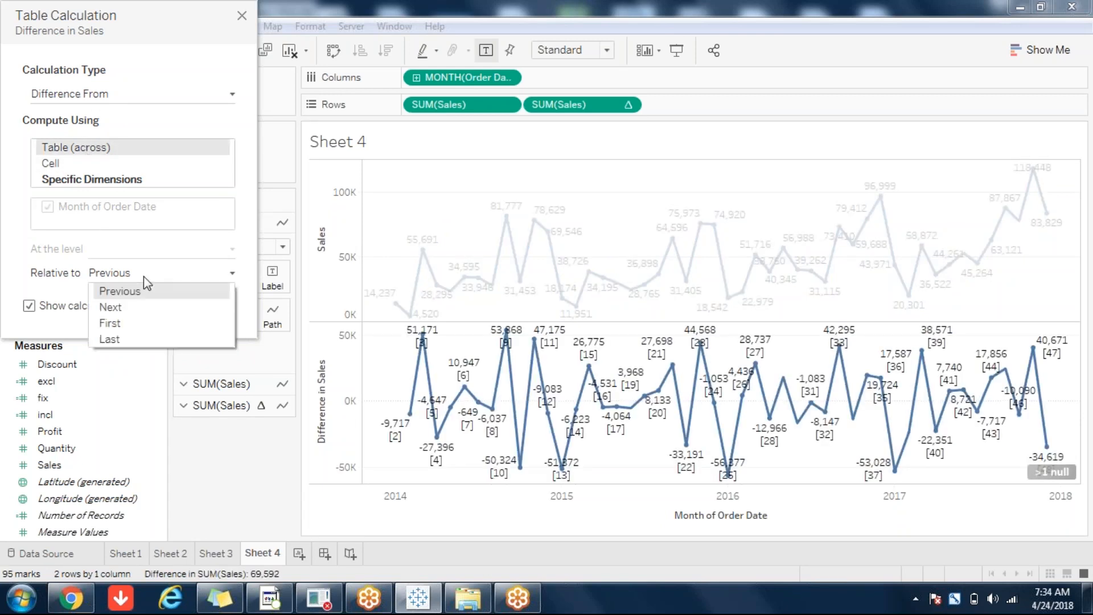
pyautogui.click(128, 305)
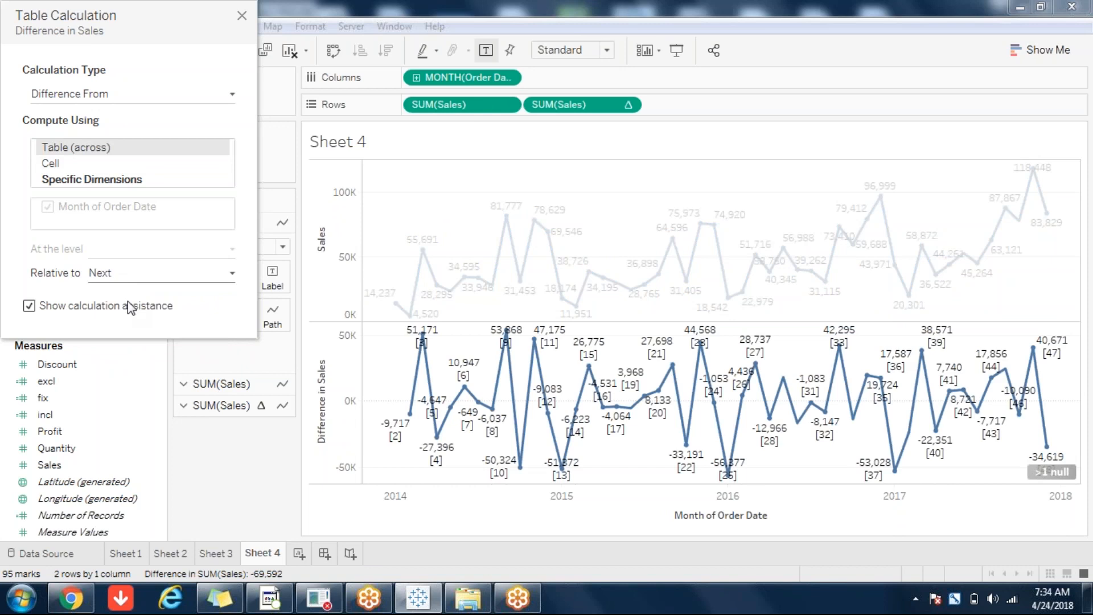
pyautogui.doubleClick(571, 104)
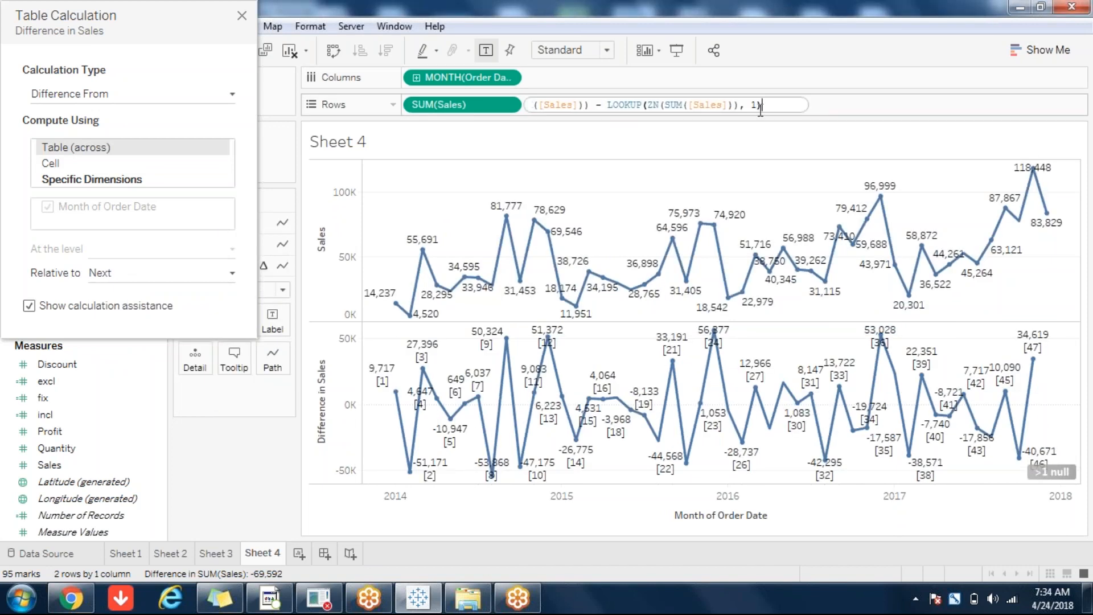
# Try Relative to First, then set Relative to Last and close the Table Calculation dialog
pyautogui.click(125, 272)
pyautogui.click(117, 322)
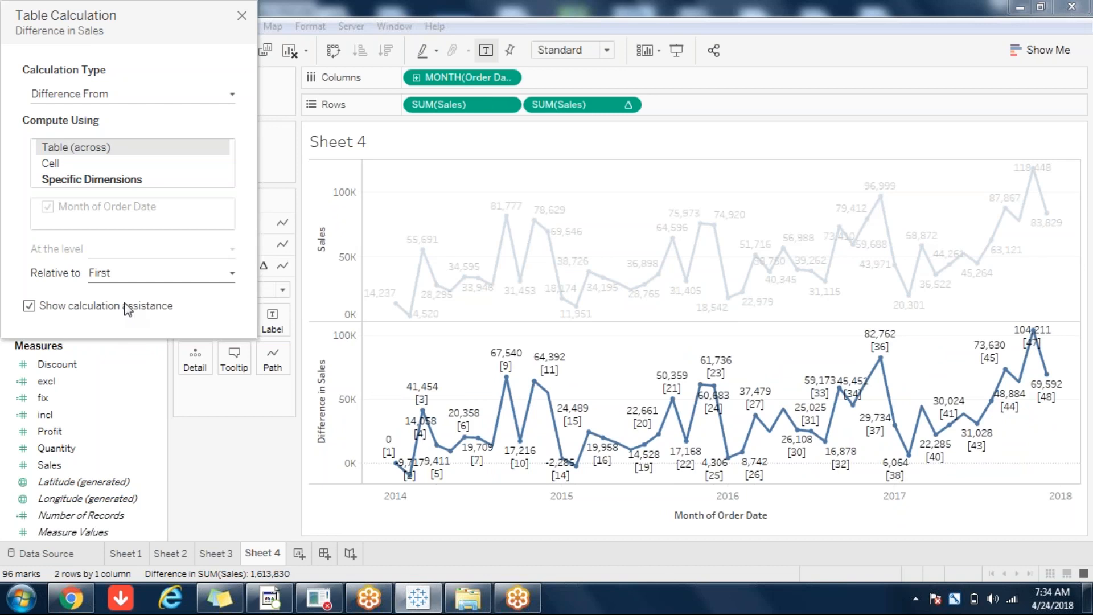
pyautogui.click(142, 280)
pyautogui.click(121, 338)
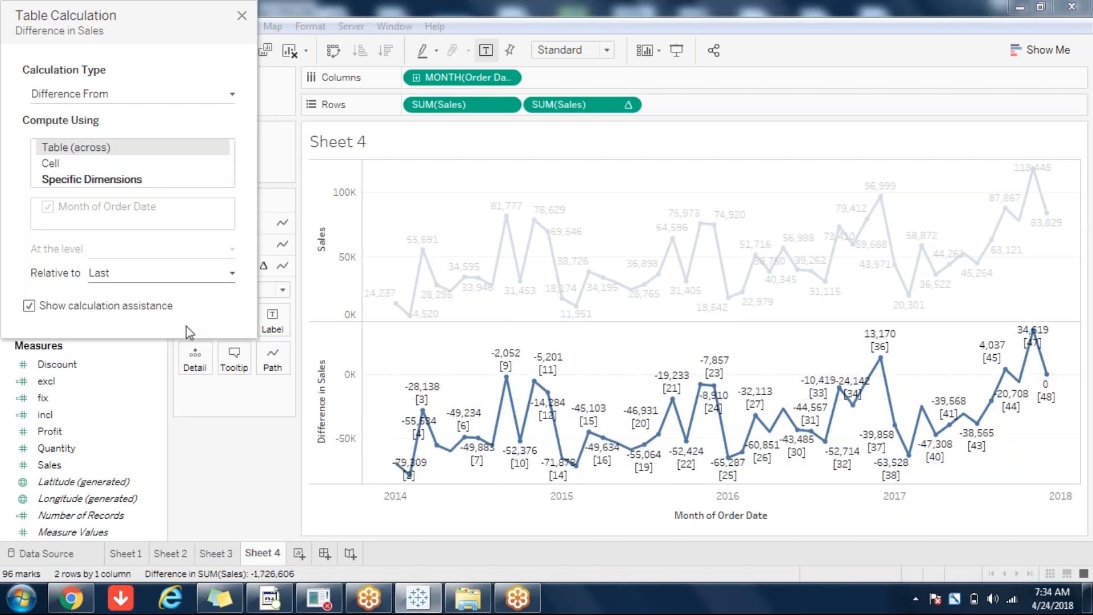
pyautogui.click(242, 15)
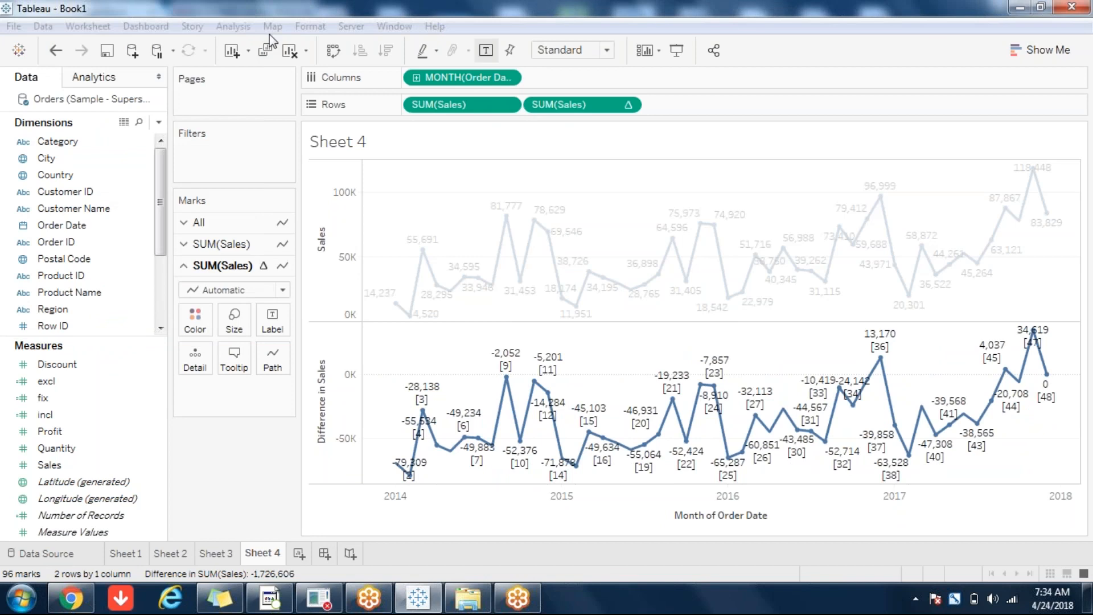
pyautogui.doubleClick(590, 106)
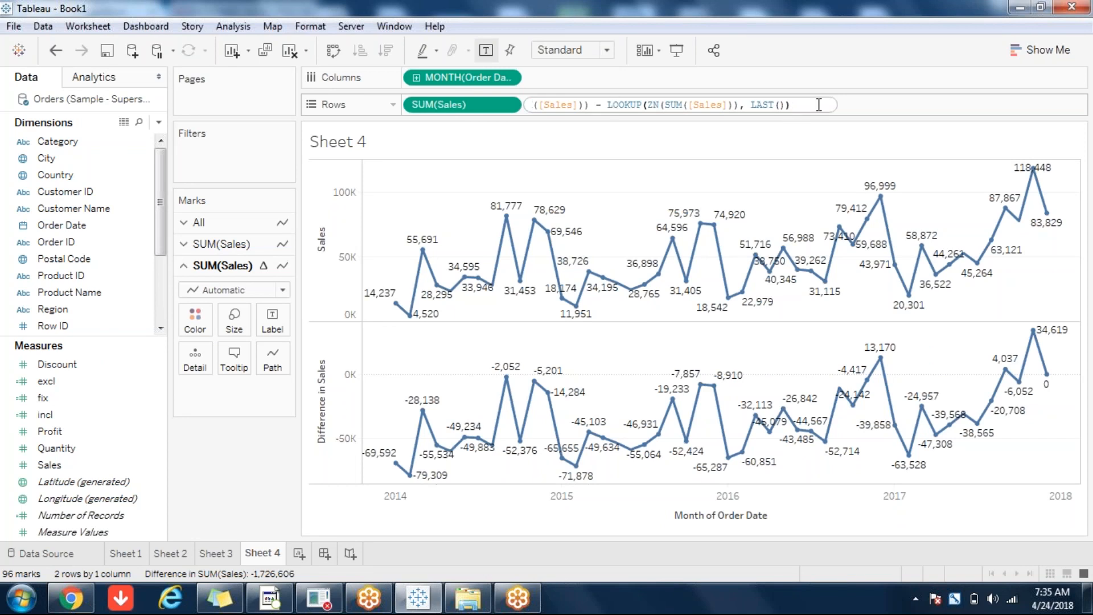
pyautogui.click(760, 178)
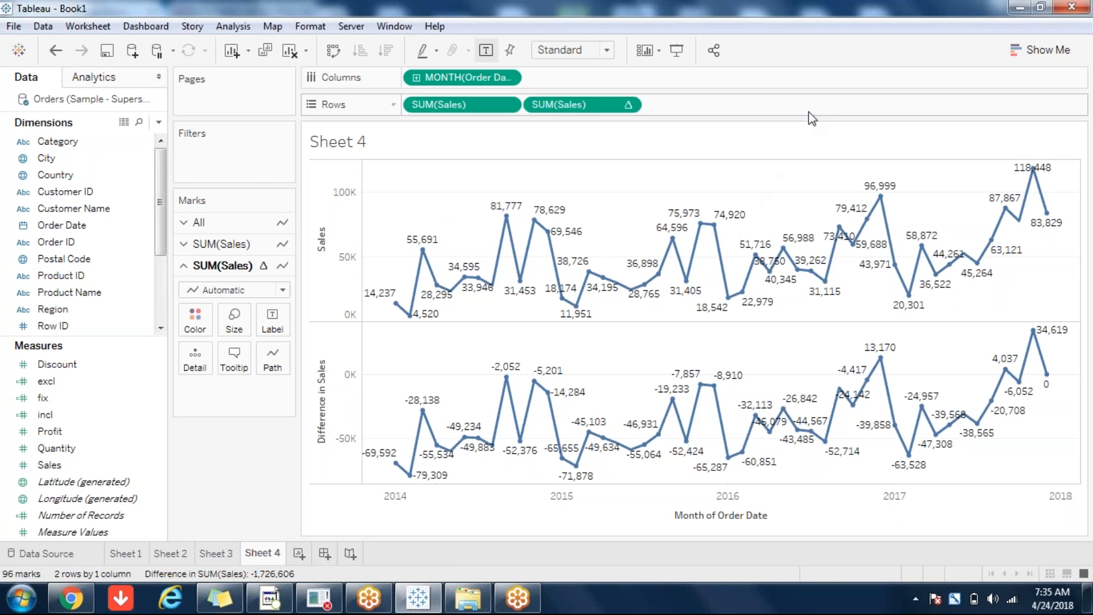
# Set the difference calculation back to Relative to Previous
pyautogui.click(634, 104)
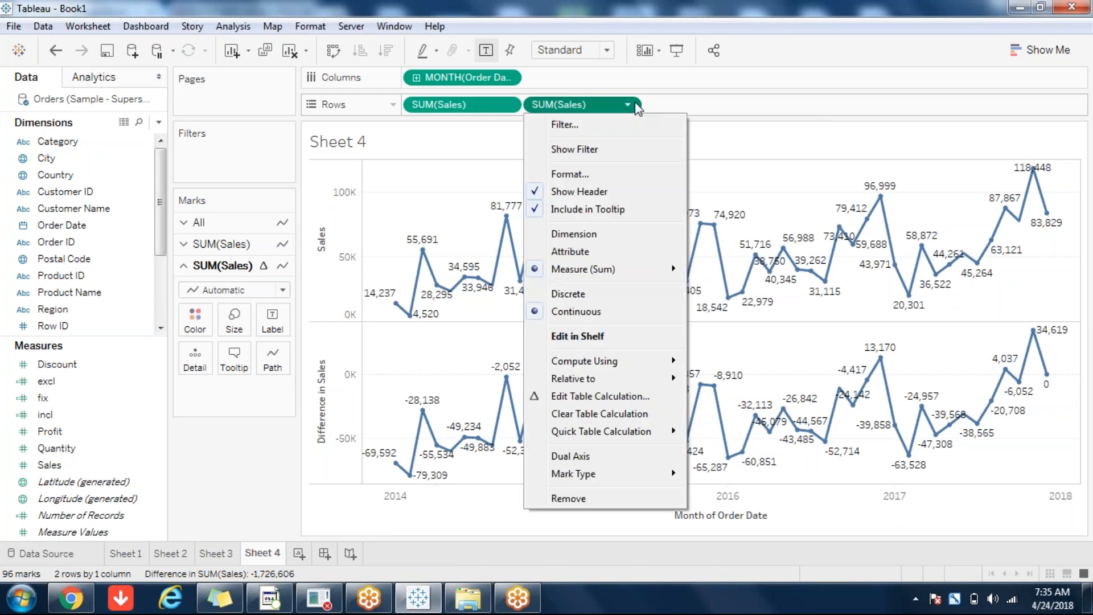
pyautogui.moveTo(629, 361)
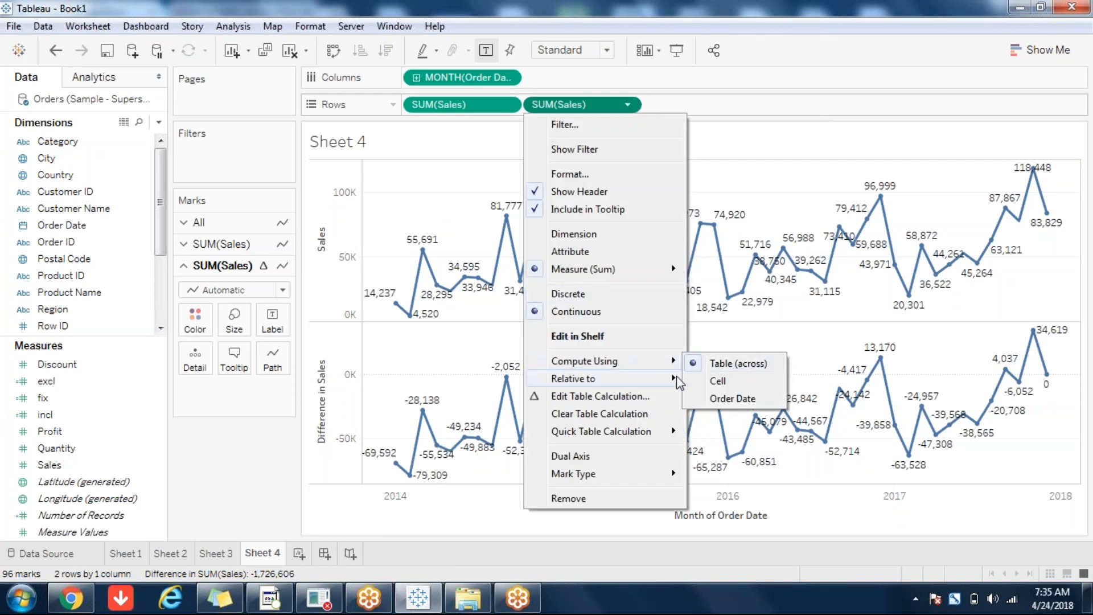
pyautogui.moveTo(676, 377)
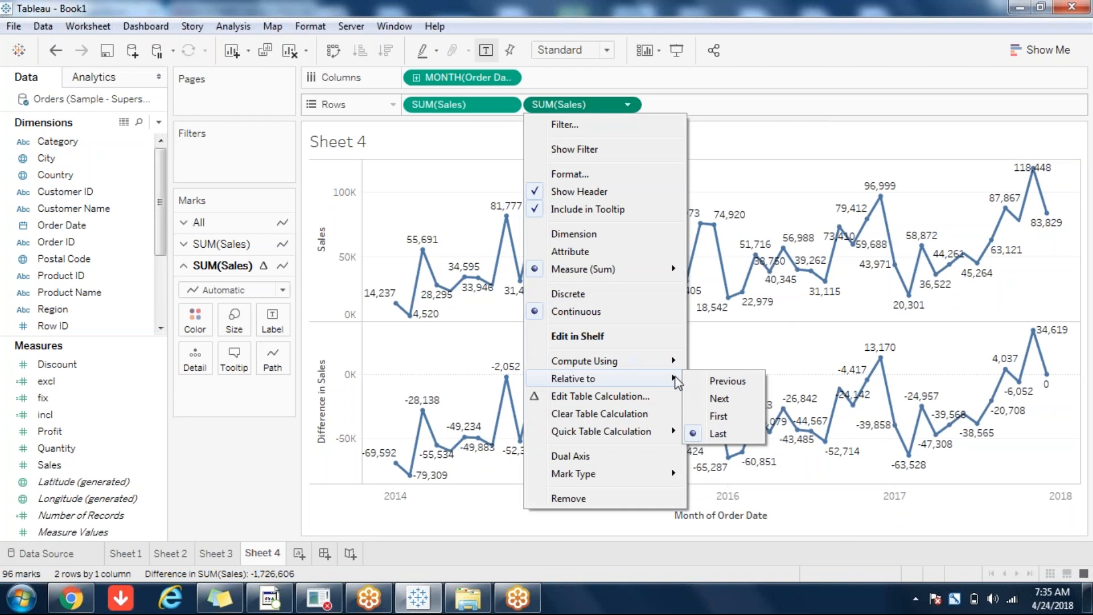
pyautogui.click(713, 383)
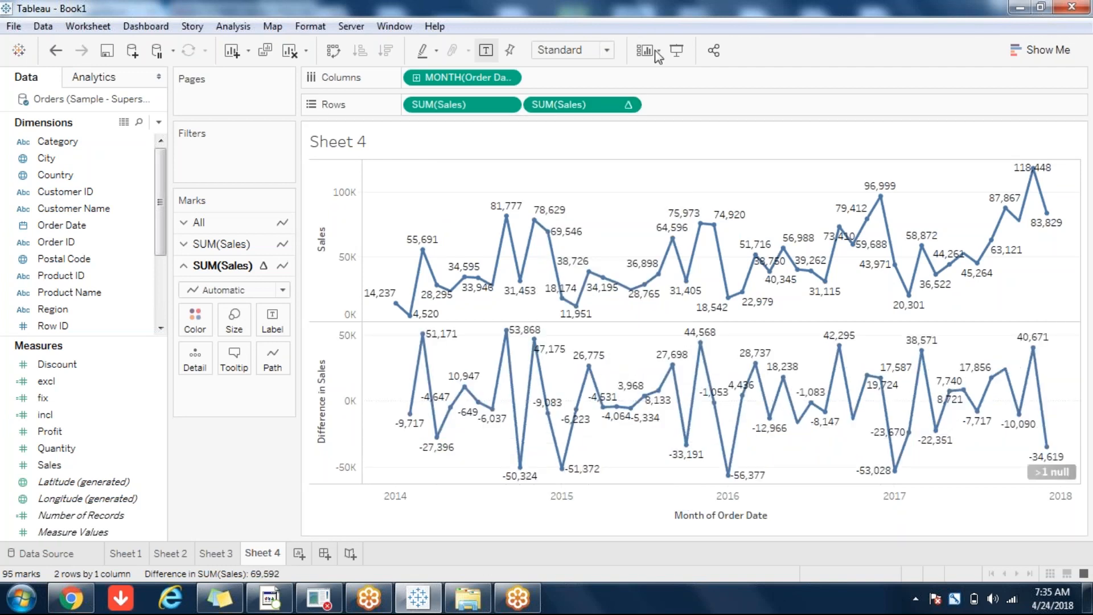
# Open and close Edit Table Calculation, then select the Month of Order Date axis
pyautogui.click(627, 104)
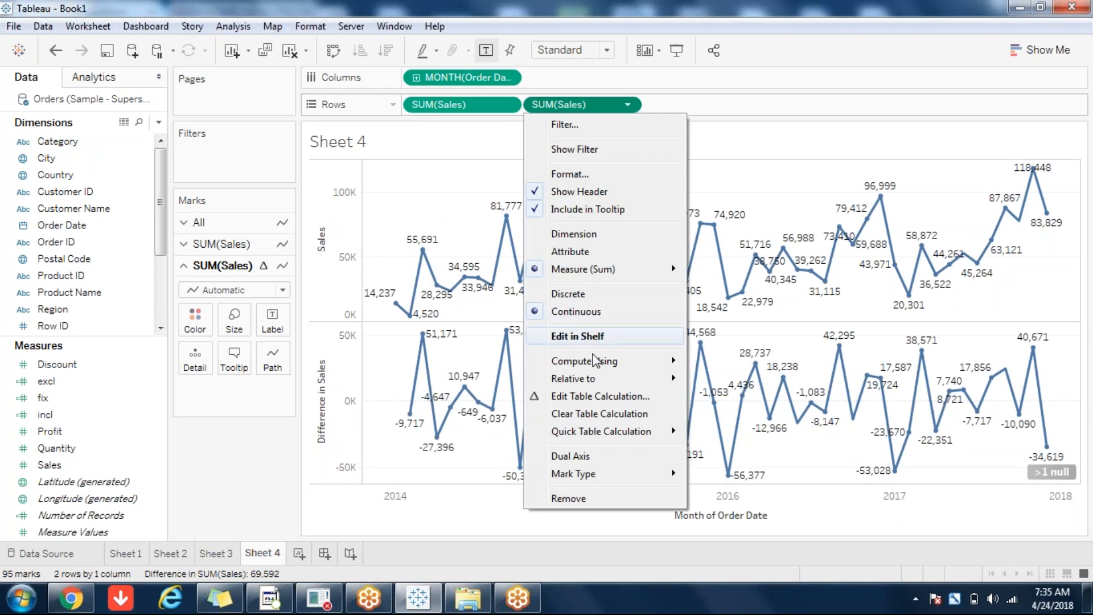
pyautogui.click(576, 394)
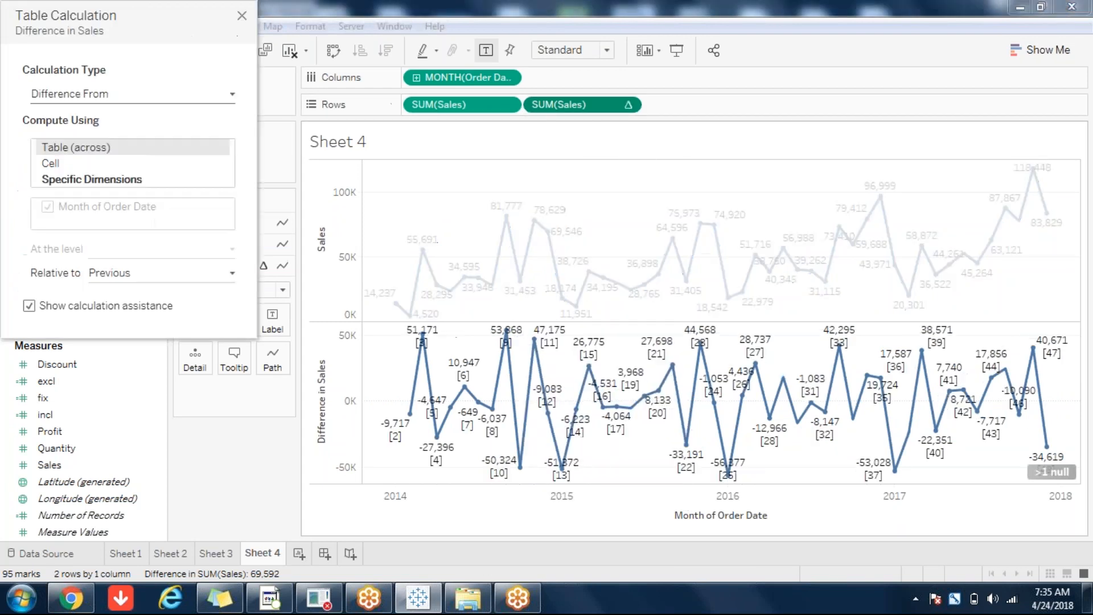
pyautogui.click(242, 17)
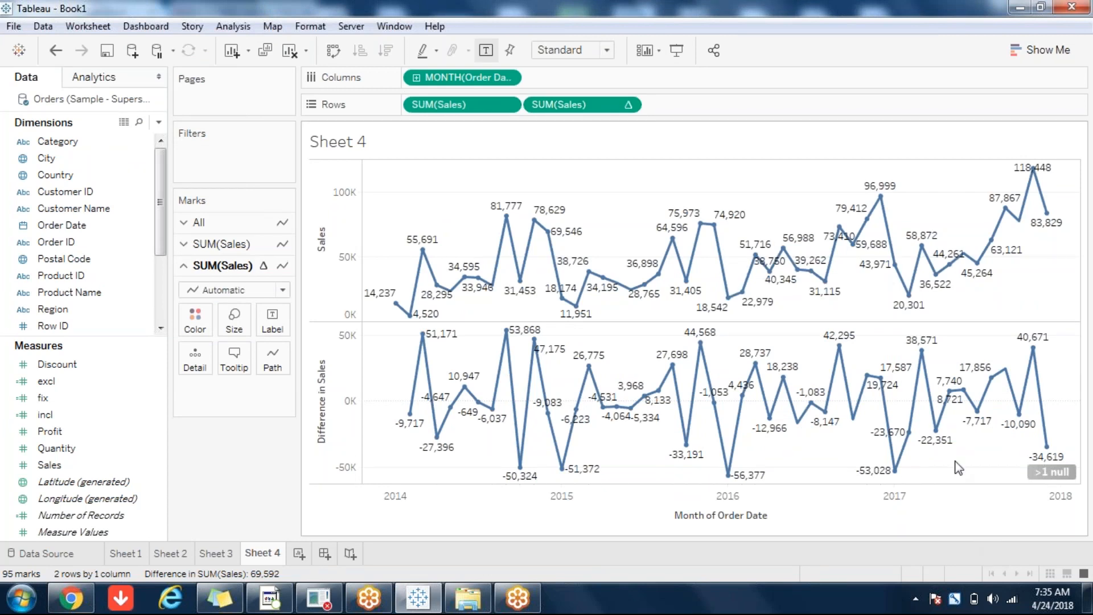
pyautogui.click(940, 525)
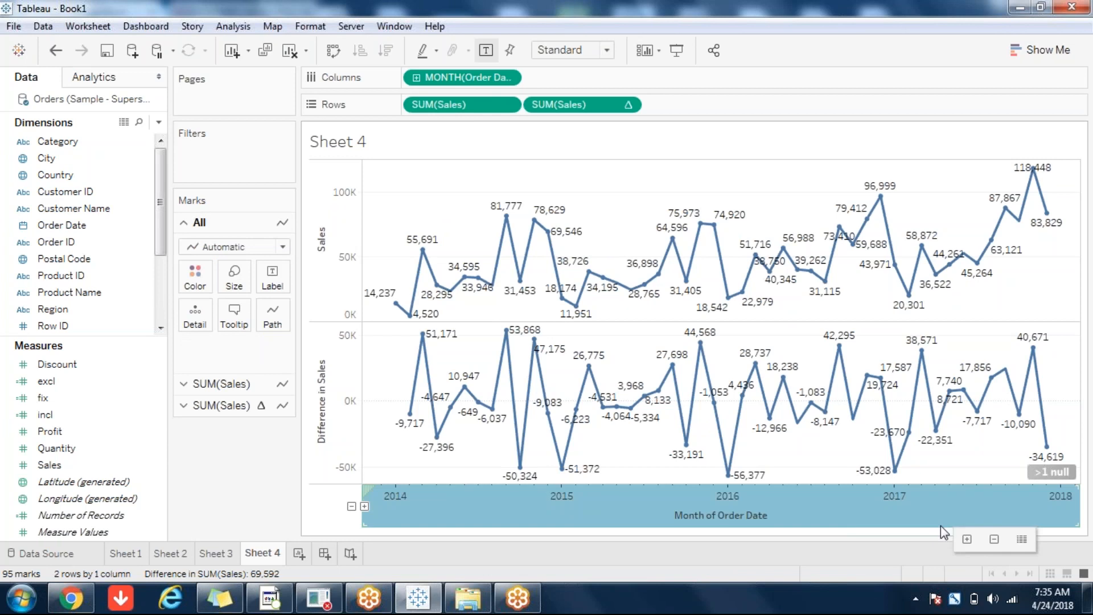
pyautogui.click(817, 454)
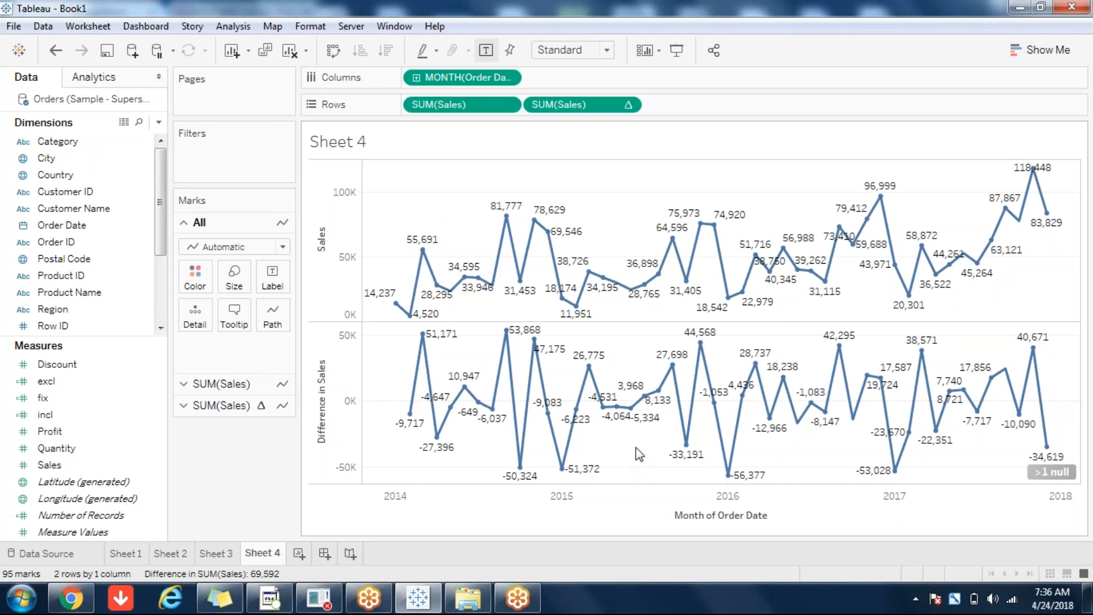
pyautogui.moveTo(587, 376)
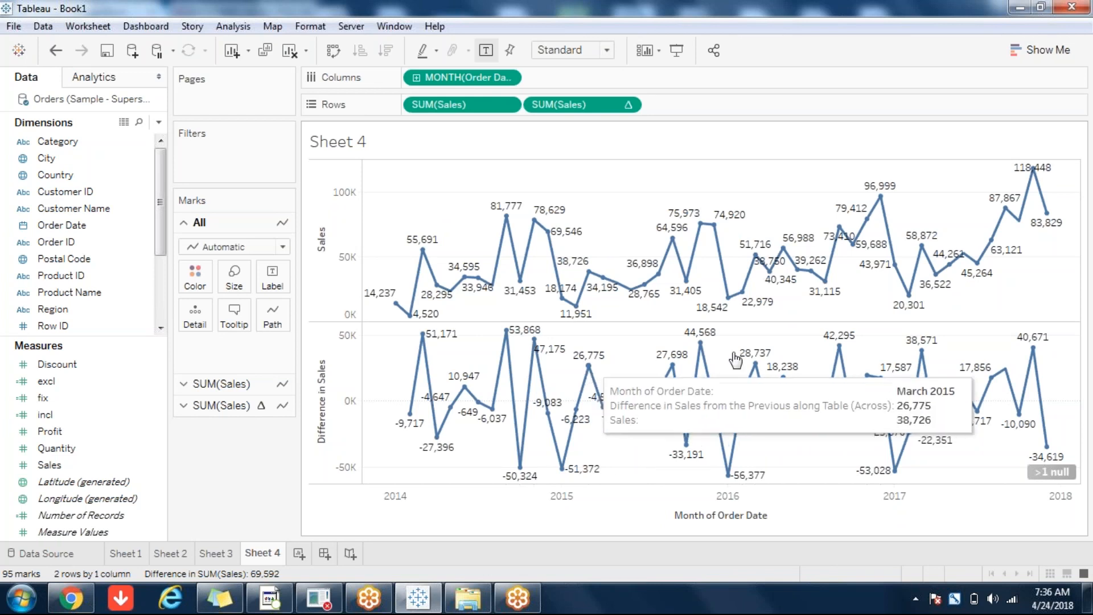
pyautogui.moveTo(700, 348)
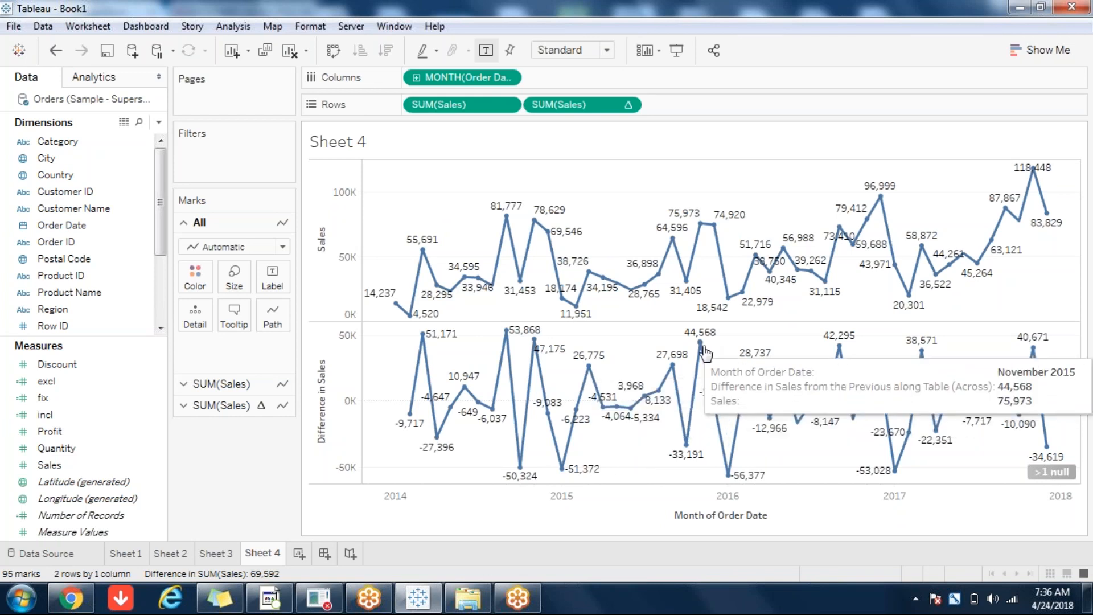
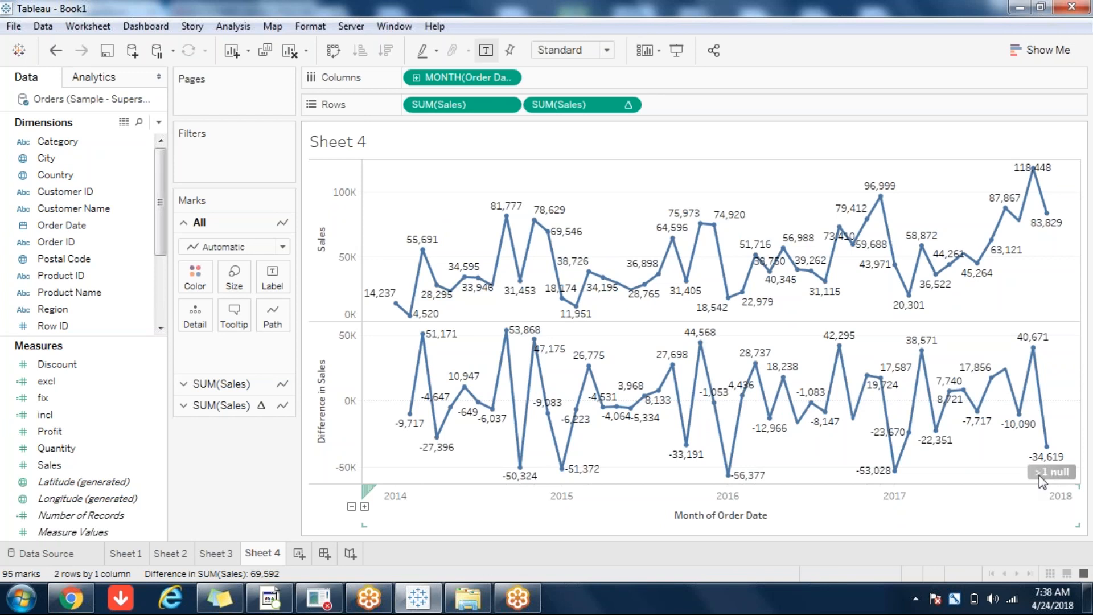
# Make the lower SUM(Sales) line a Percent Difference quick table calculation and open its formula
pyautogui.moveTo(1064, 477)
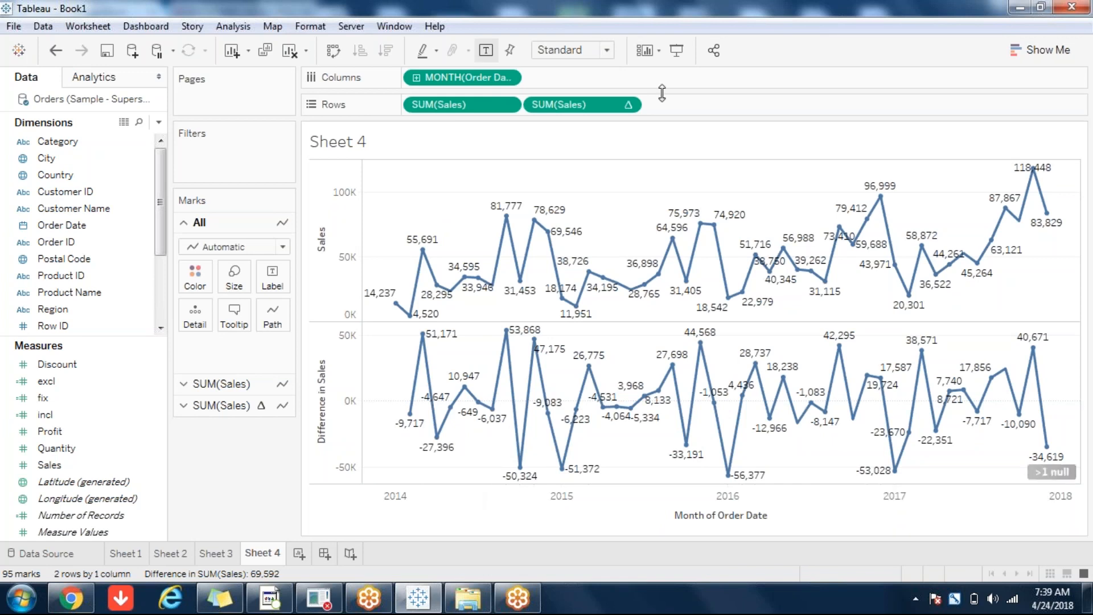
pyautogui.click(627, 106)
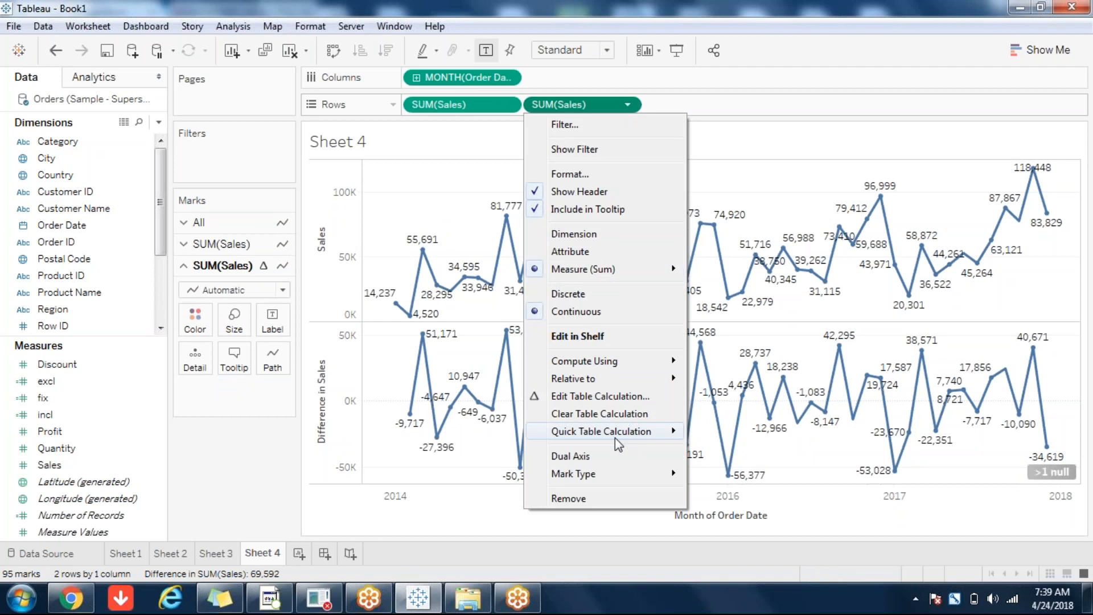
pyautogui.moveTo(648, 436)
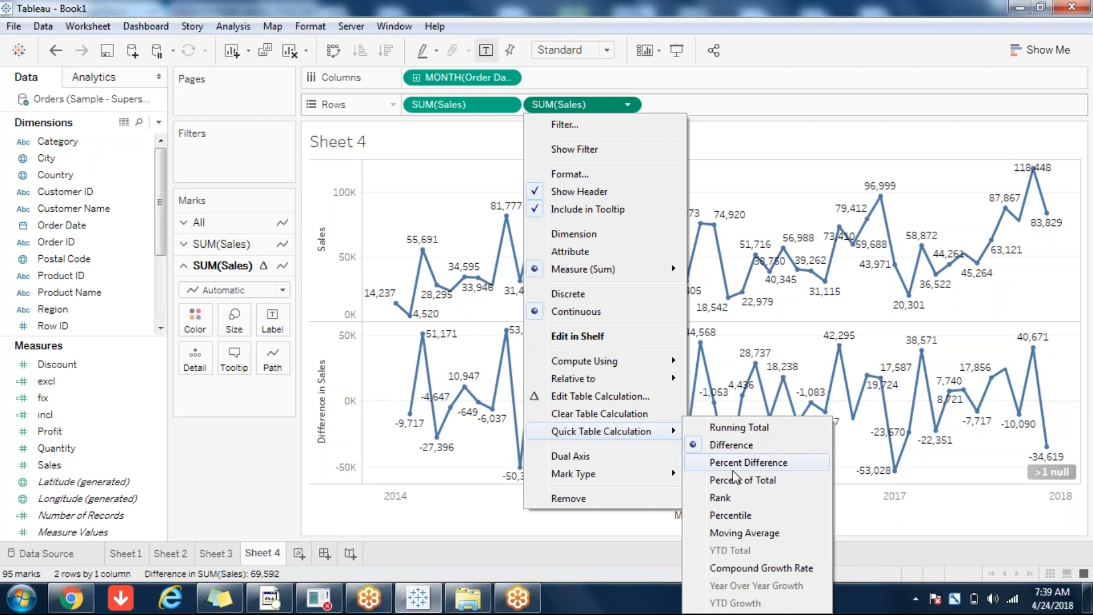
pyautogui.click(733, 470)
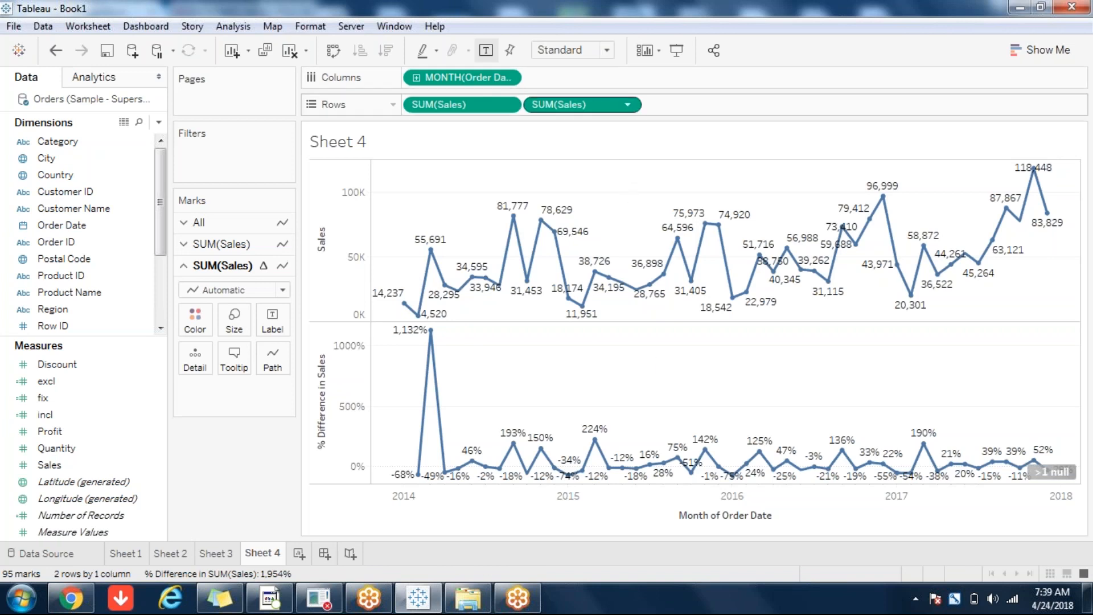
pyautogui.doubleClick(584, 104)
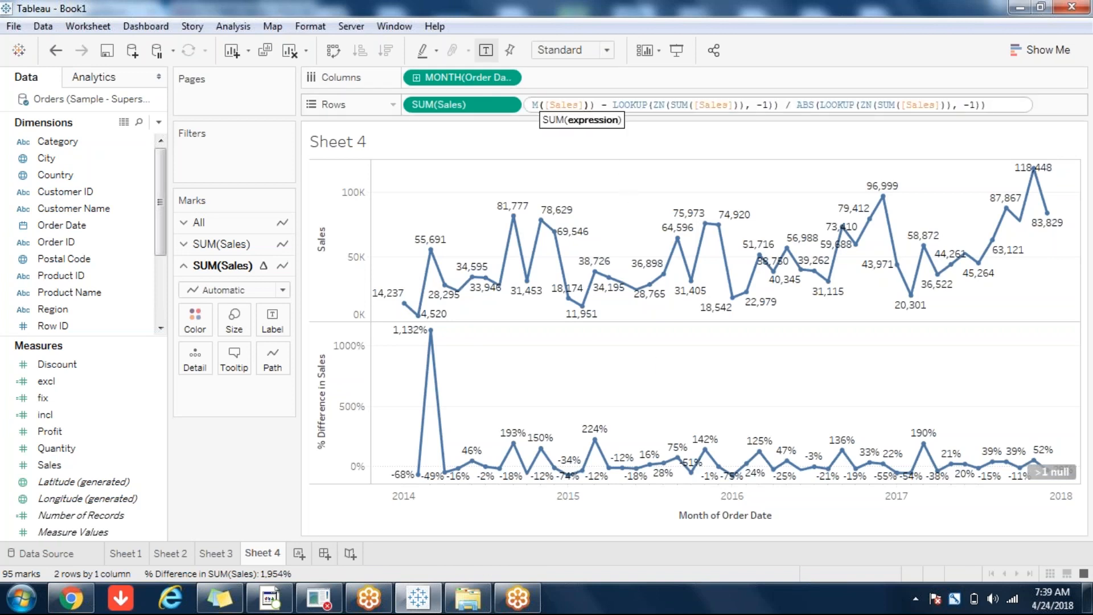
# Paste the copied percent-difference formula into a new calculated field, Calculation1
pyautogui.hotkey('ctrl', 'a')
pyautogui.hotkey('ctrl', 'c')
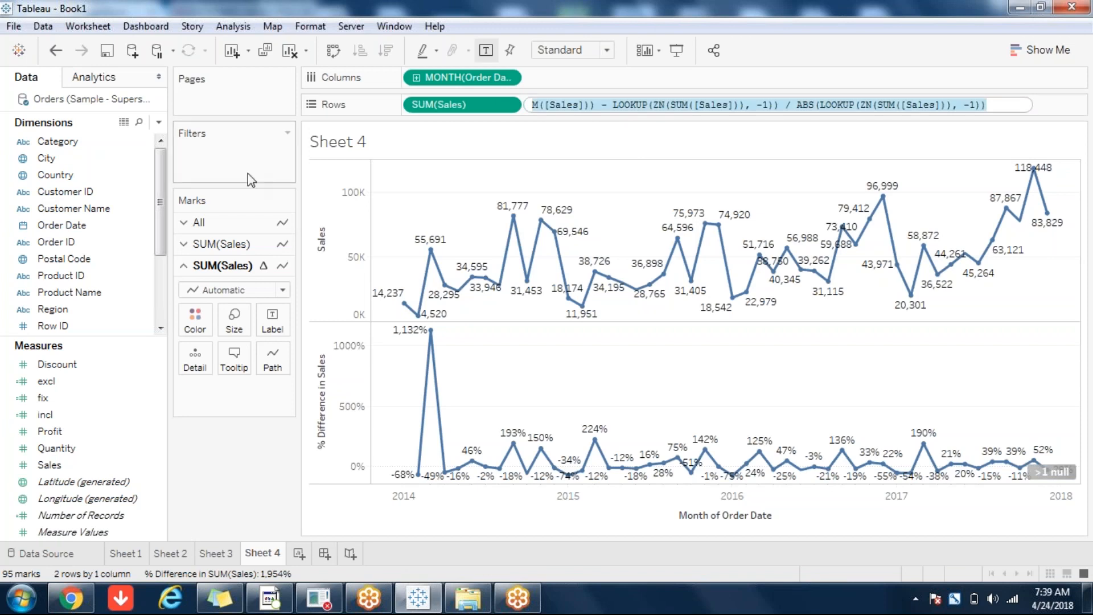
pyautogui.click(158, 121)
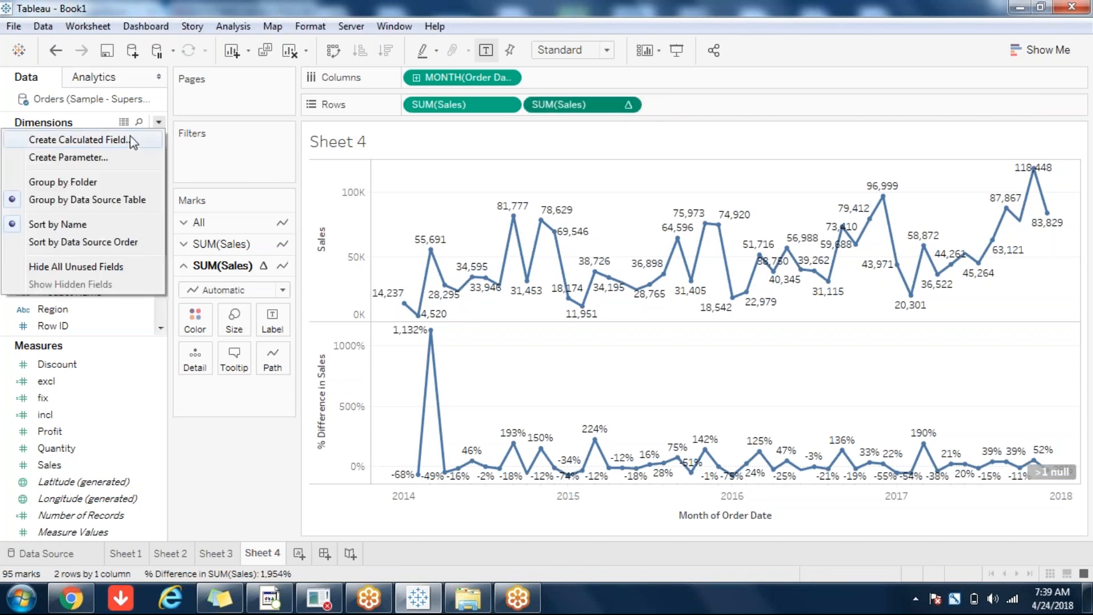
pyautogui.click(78, 140)
pyautogui.hotkey('ctrl', 'v')
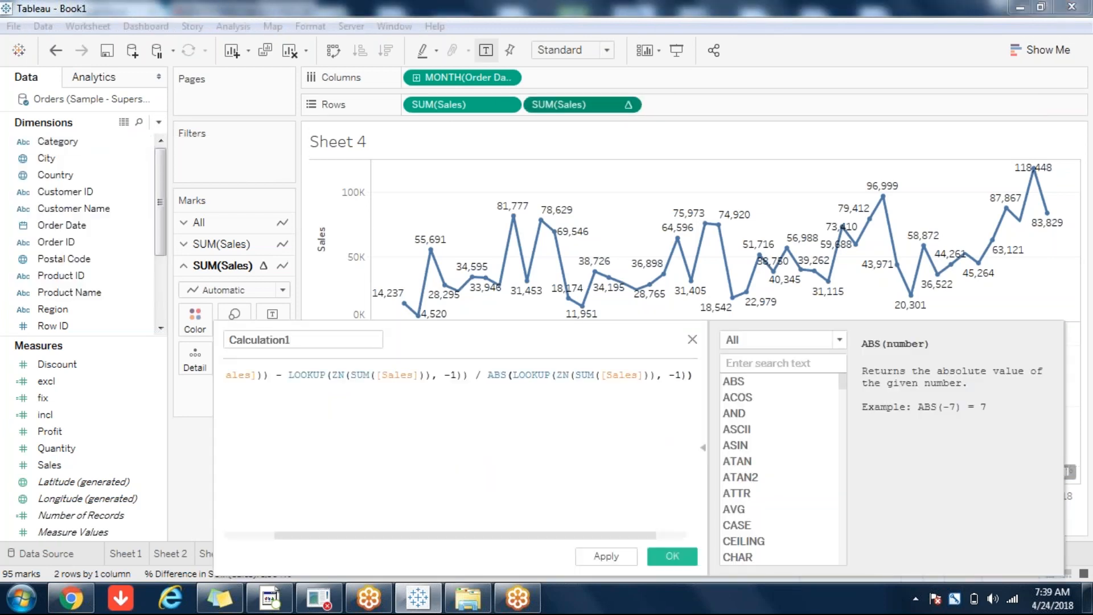
# Break the formula onto two lines before the '/' and inspect its Sales and LOOKUP parts
pyautogui.click(475, 376)
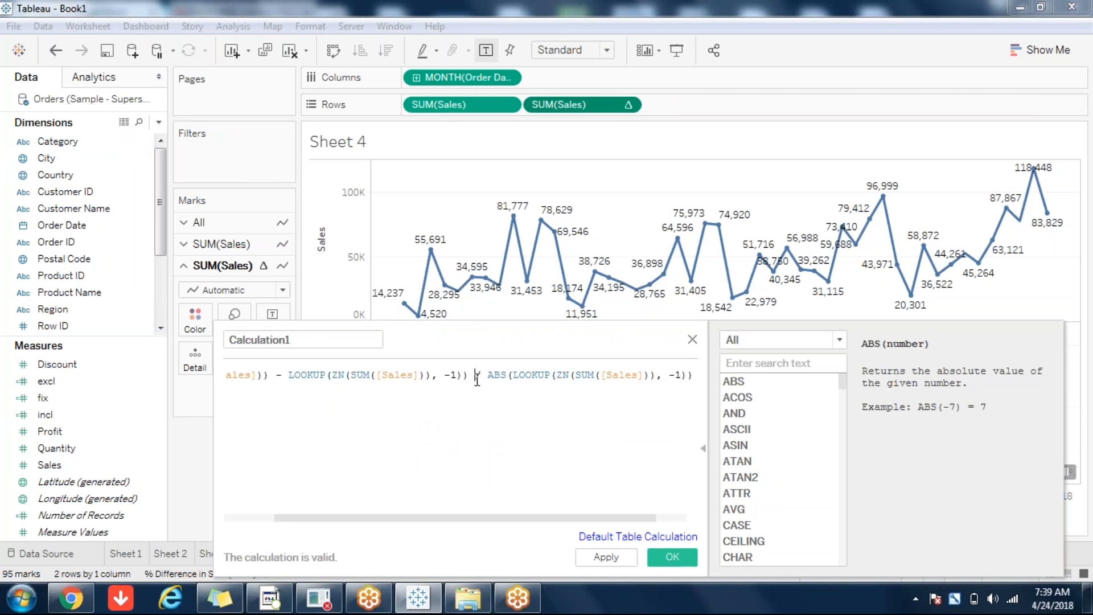
pyautogui.press('Return')
pyautogui.press('Return')
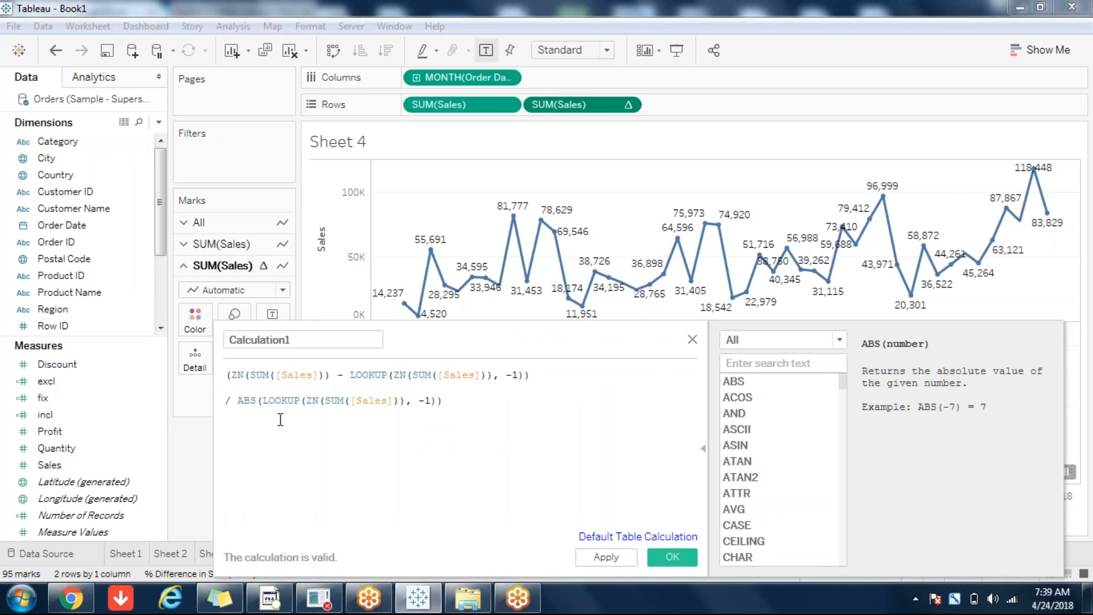
pyautogui.click(405, 401)
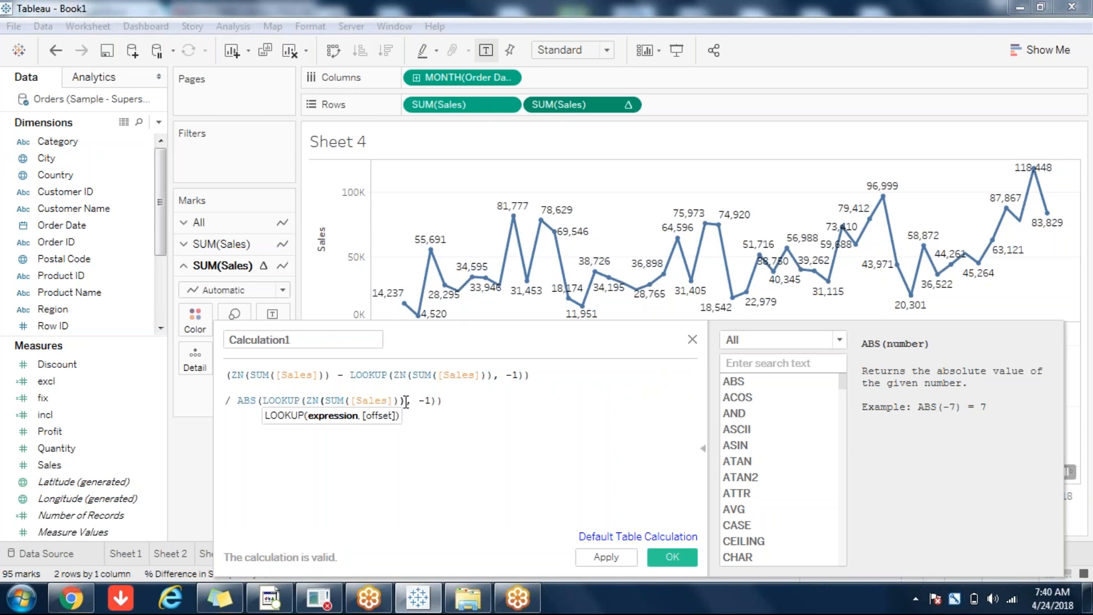
pyautogui.click(280, 374)
pyautogui.click(441, 374)
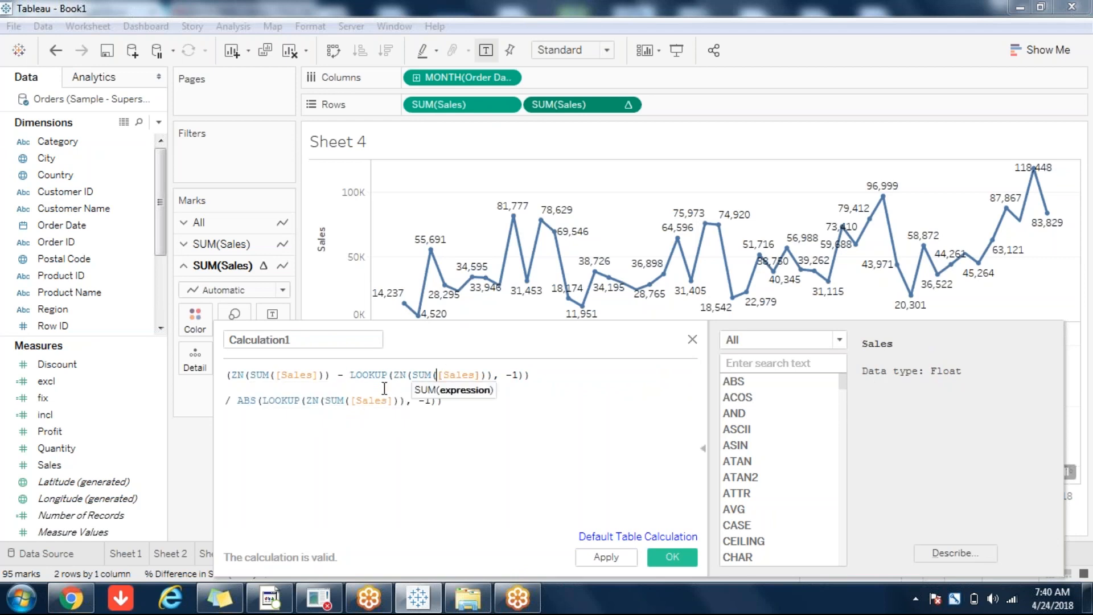
pyautogui.click(491, 417)
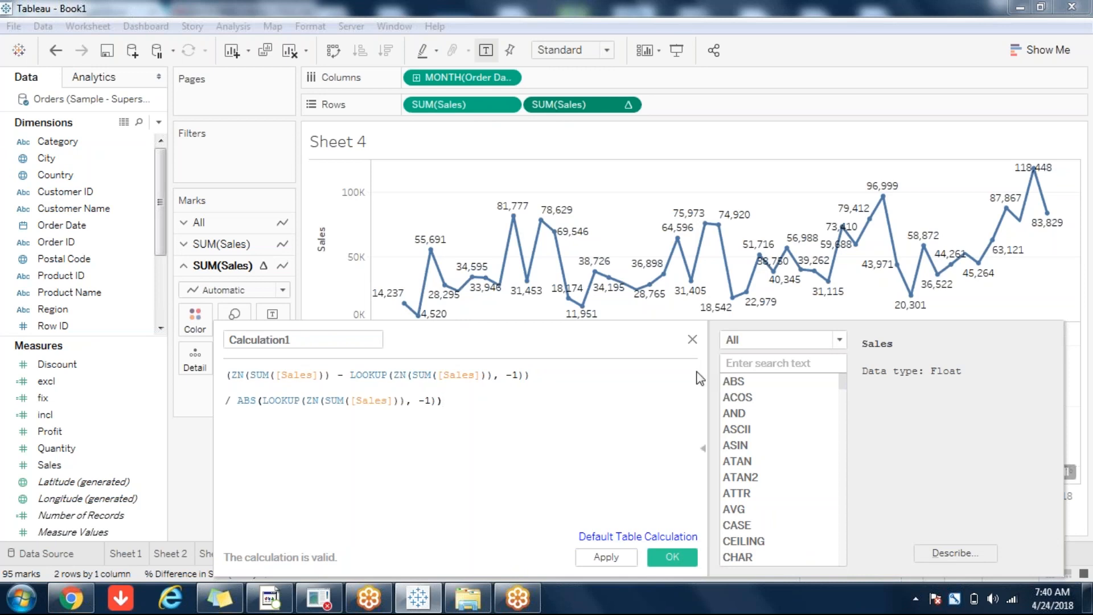
# Close Calculation1 without saving and read tooltips on the % Difference in Sales line
pyautogui.click(692, 339)
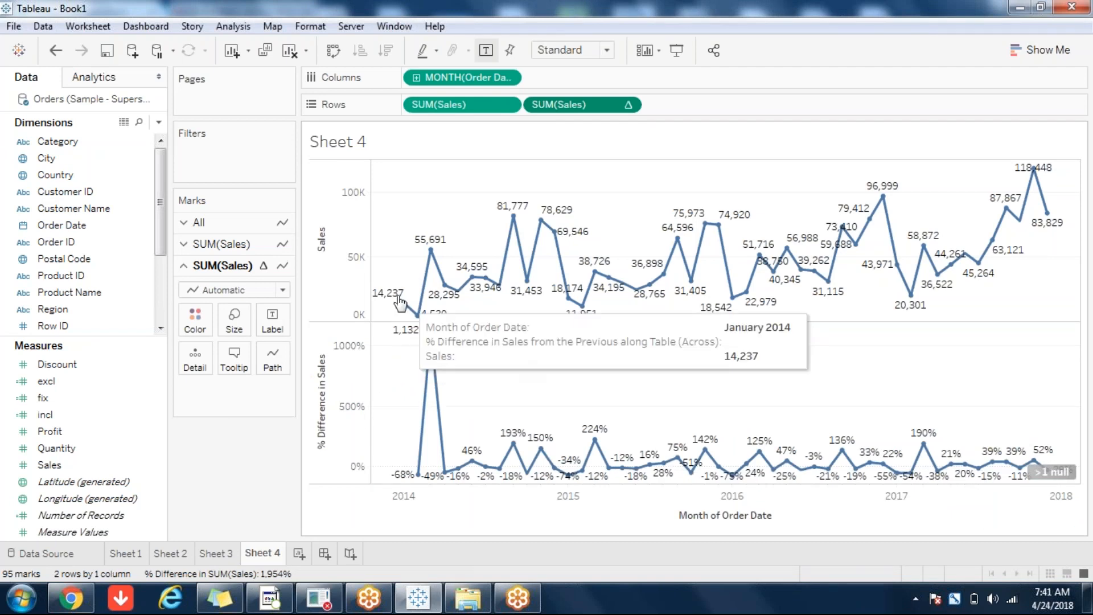
pyautogui.moveTo(431, 322)
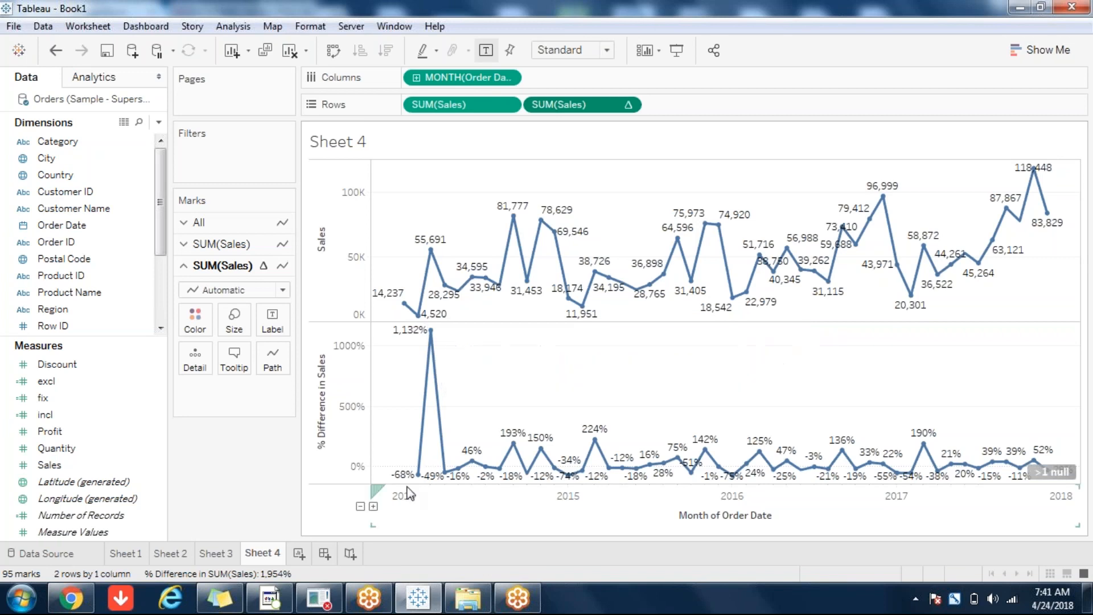
pyautogui.moveTo(430, 331)
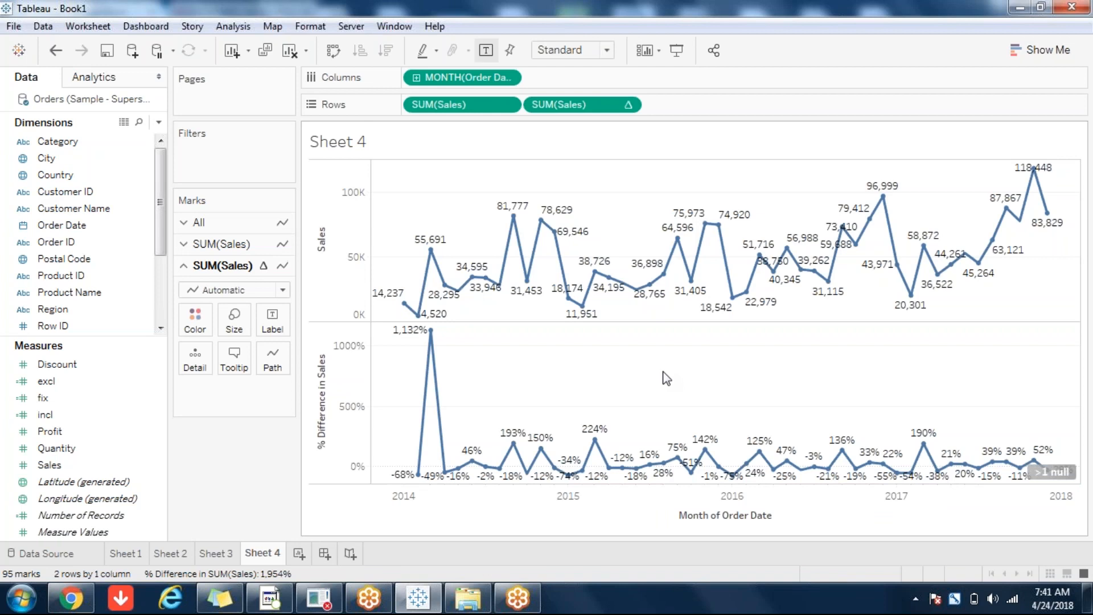
pyautogui.click(628, 105)
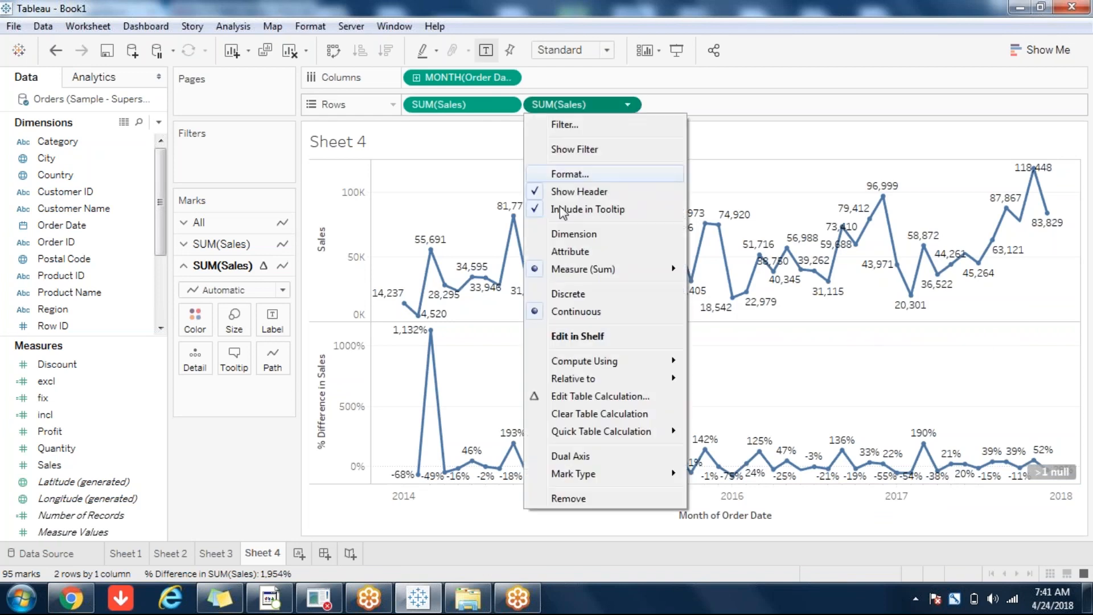
pyautogui.click(588, 397)
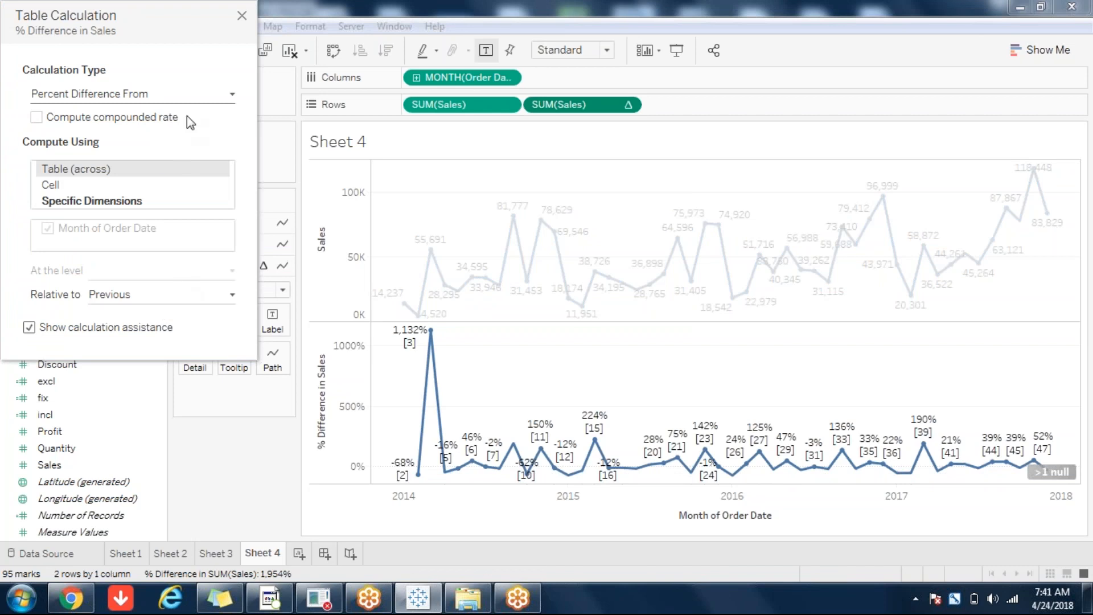
pyautogui.click(242, 16)
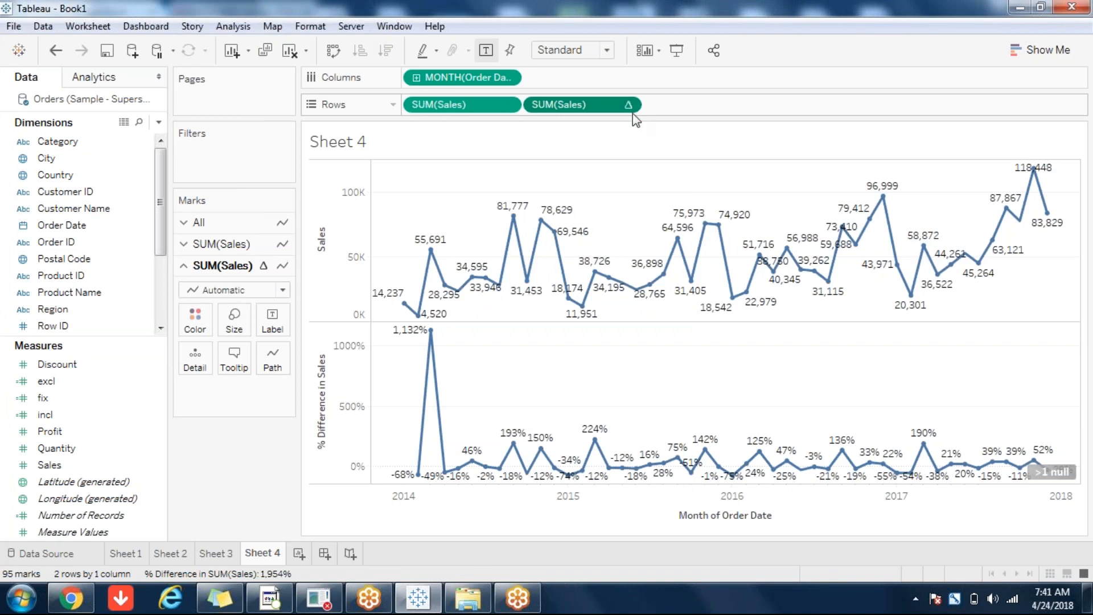
pyautogui.moveTo(633, 114)
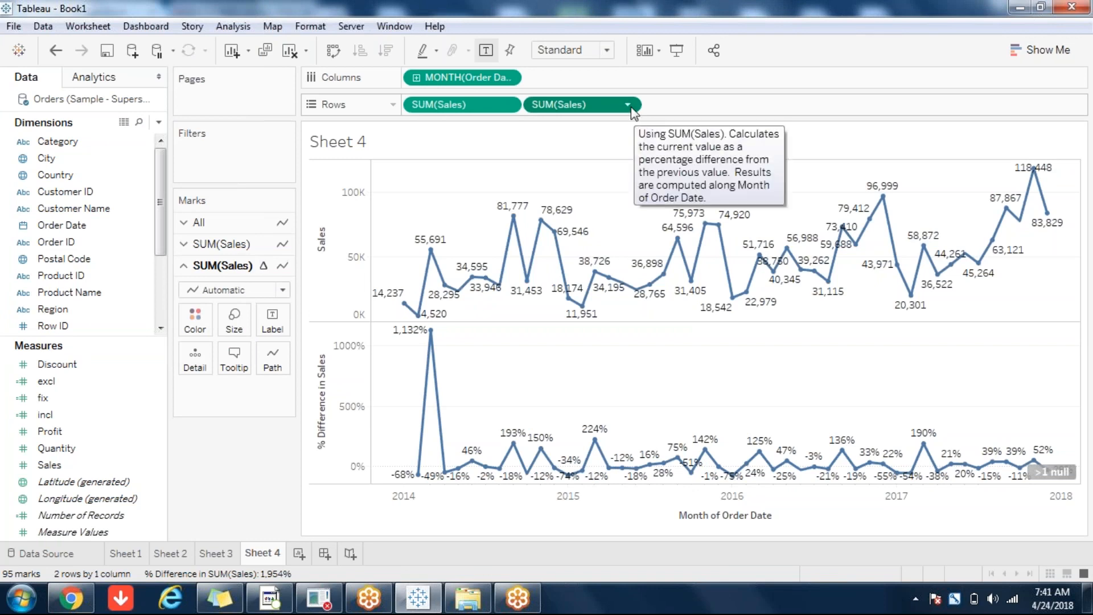
# Switch the lower line from Percent Difference to Percent of Total Sales
pyautogui.click(628, 104)
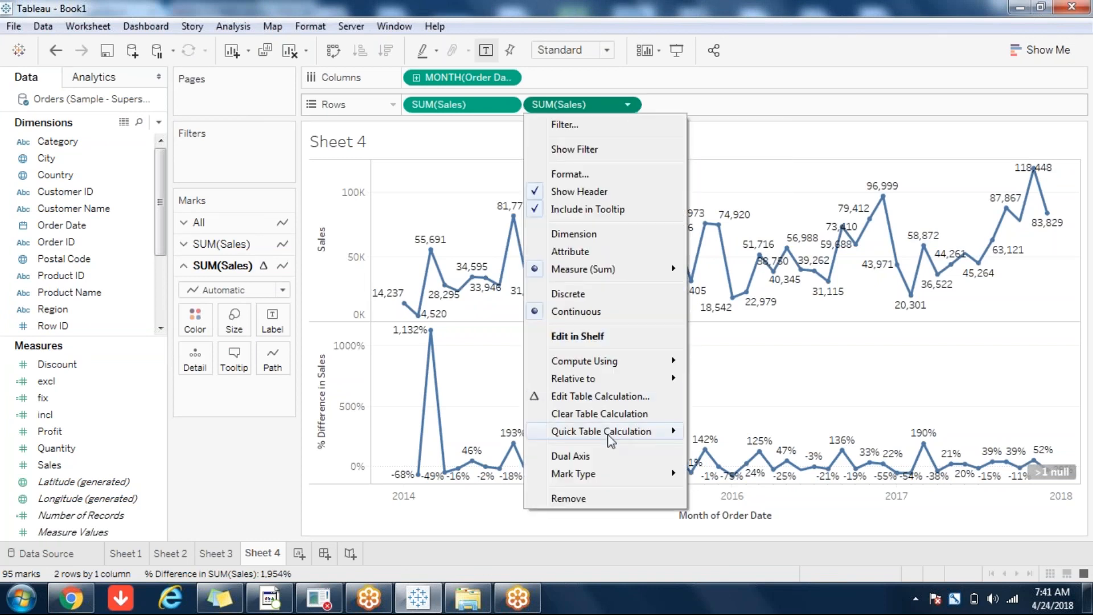
pyautogui.moveTo(608, 432)
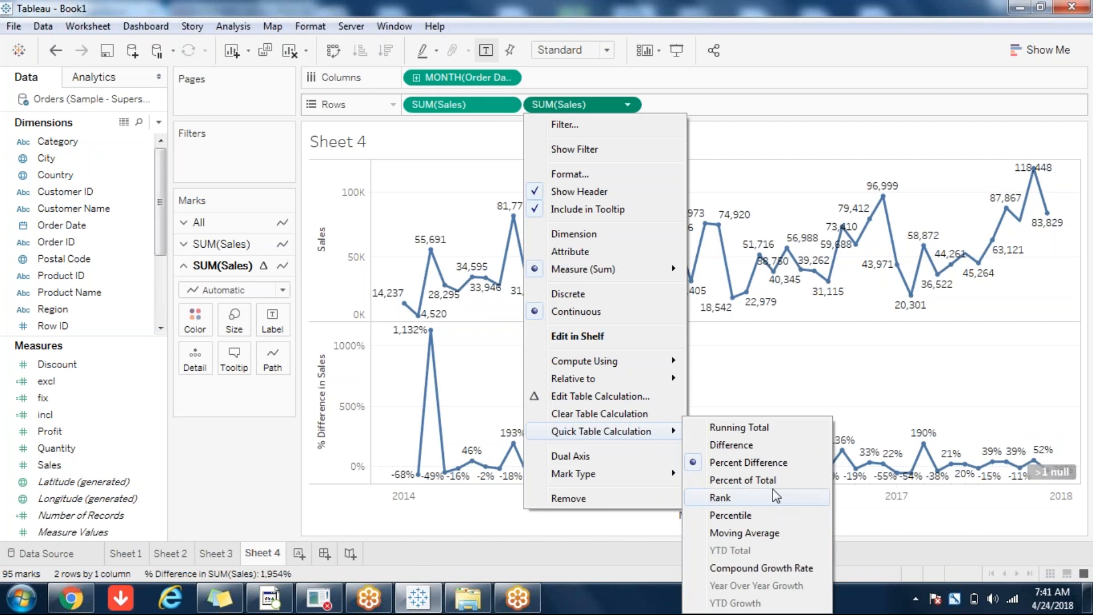
pyautogui.click(742, 480)
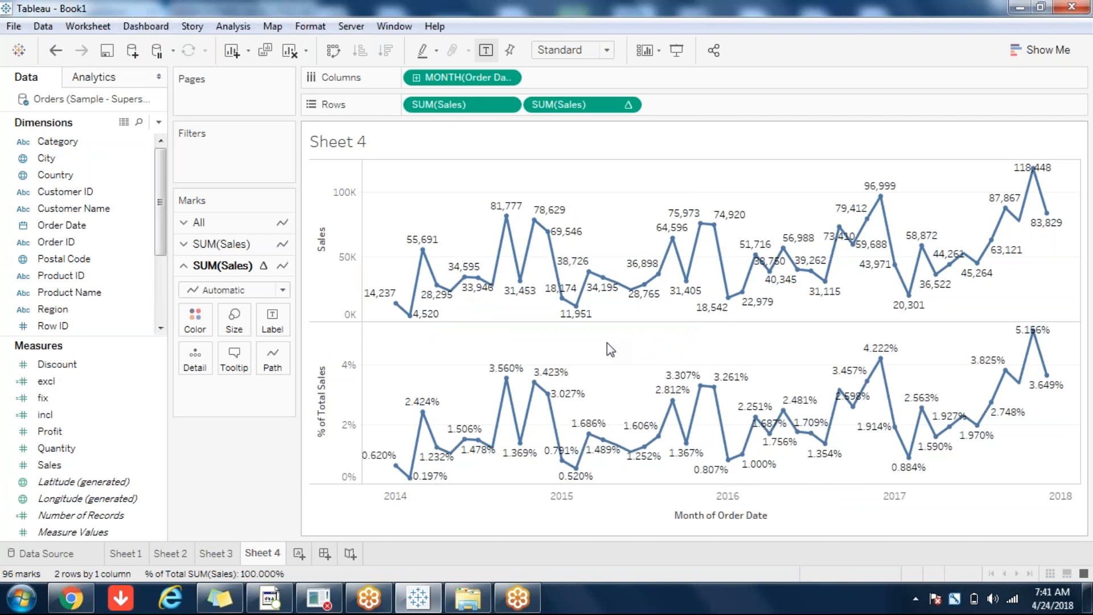
pyautogui.click(627, 104)
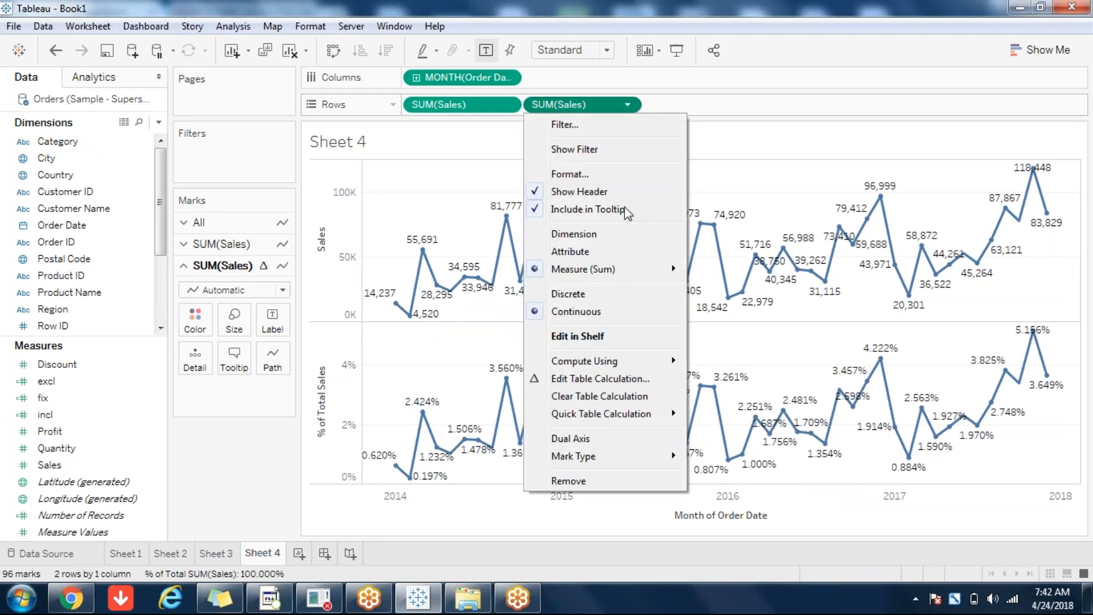
pyautogui.moveTo(633, 412)
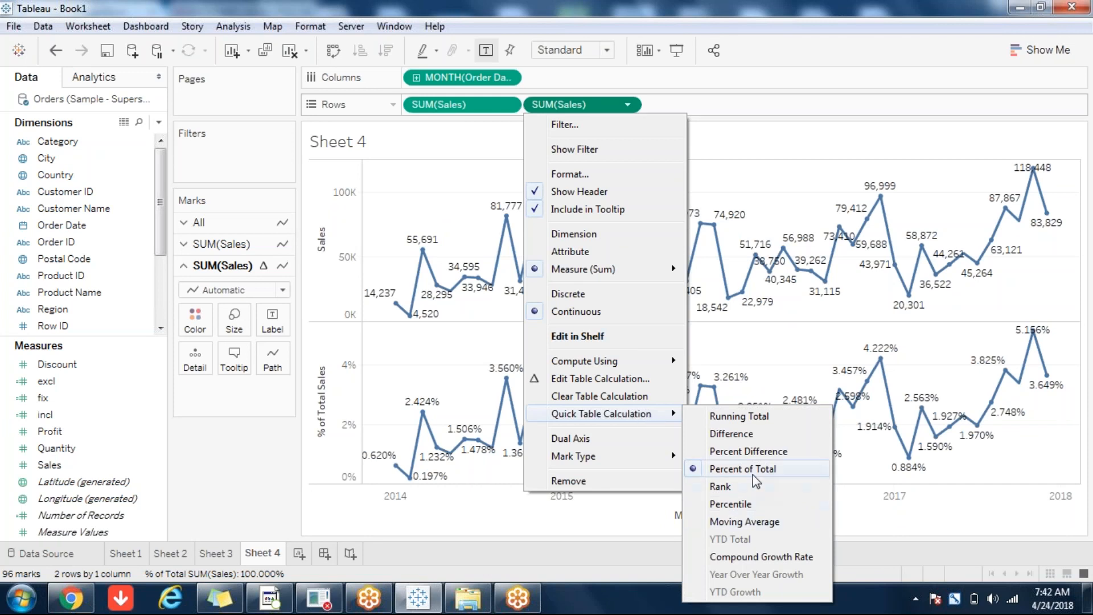
pyautogui.click(767, 374)
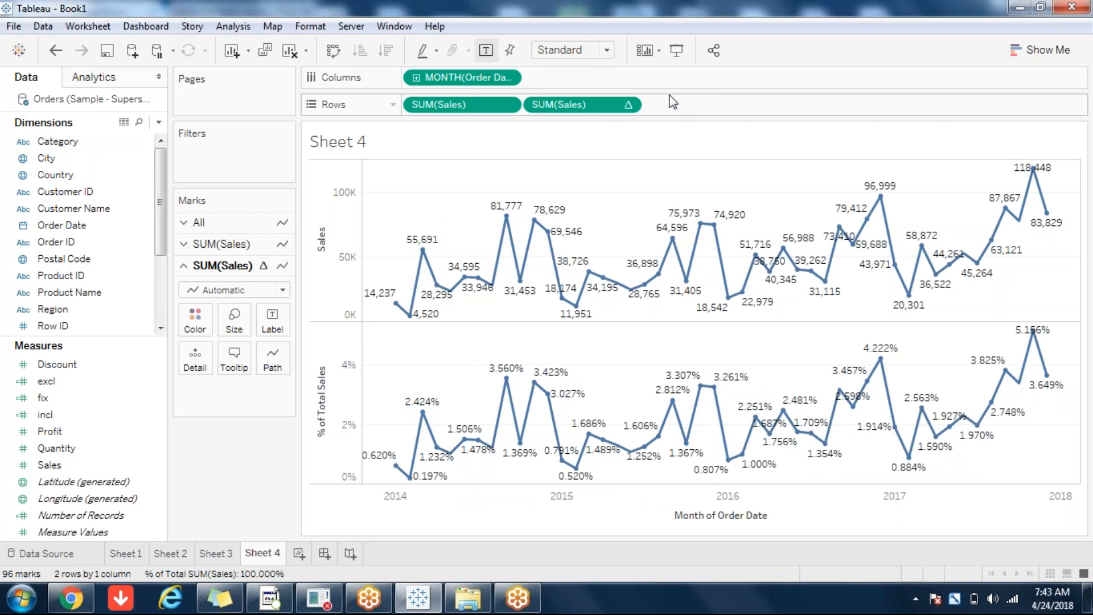
pyautogui.doubleClick(608, 109)
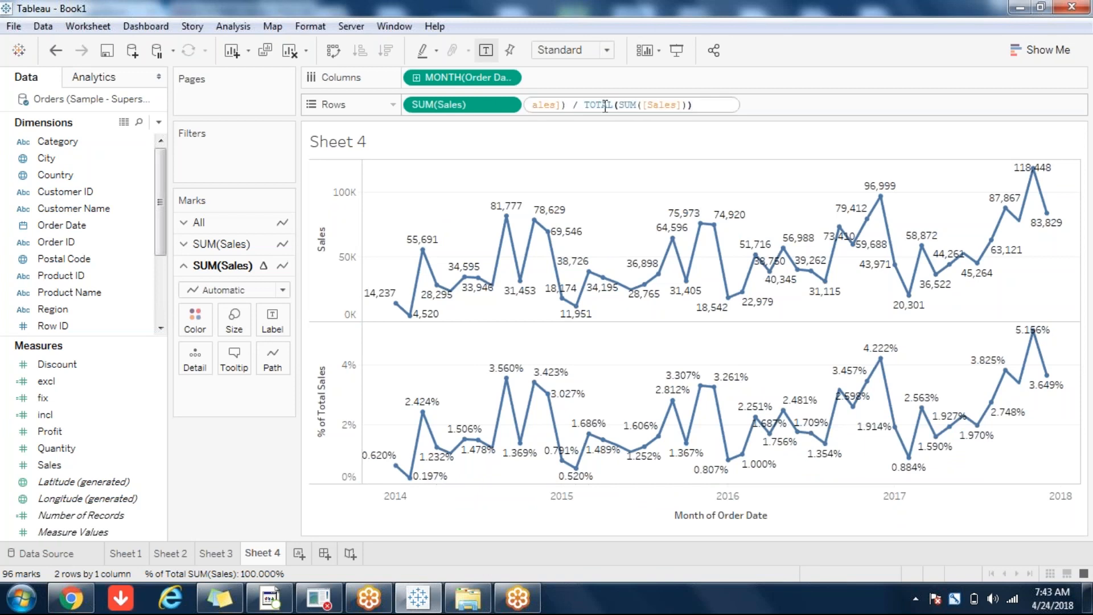
pyautogui.press('Home')
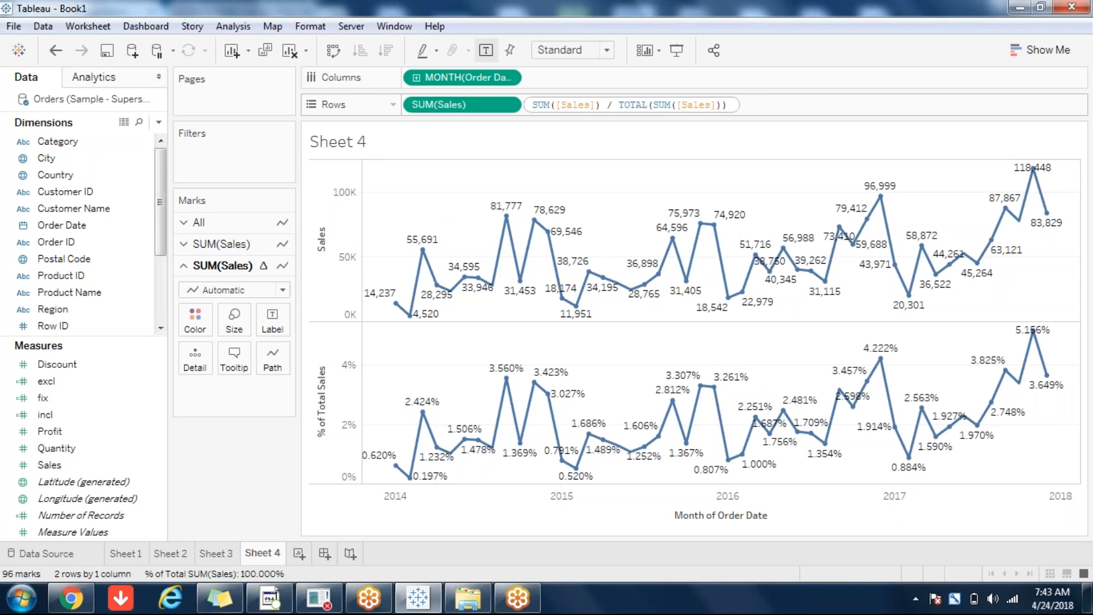
pyautogui.press('End')
pyautogui.doubleClick(705, 105)
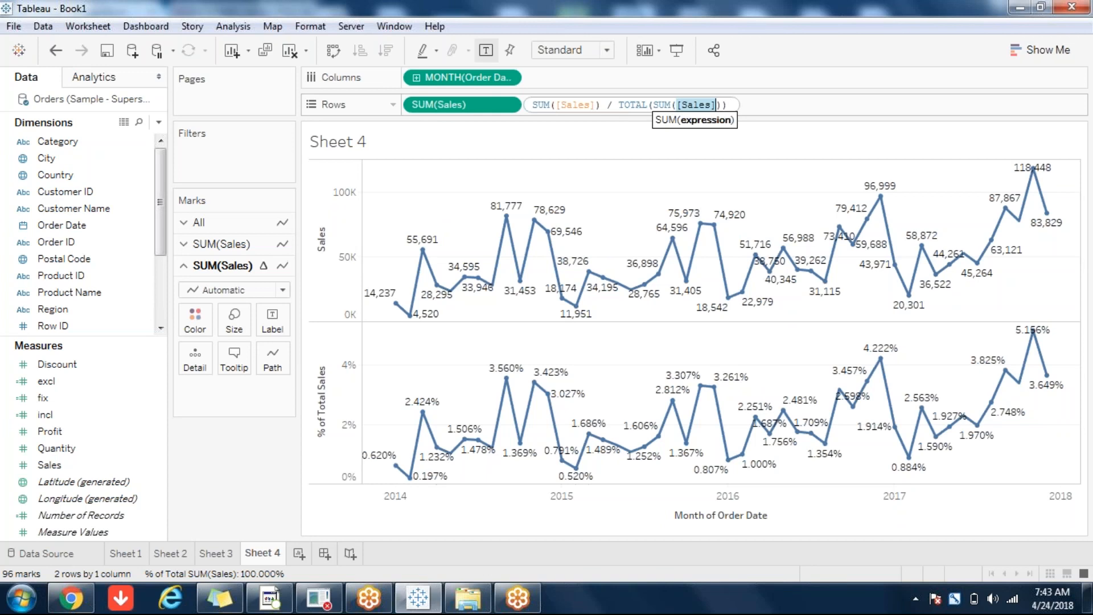
pyautogui.click(628, 176)
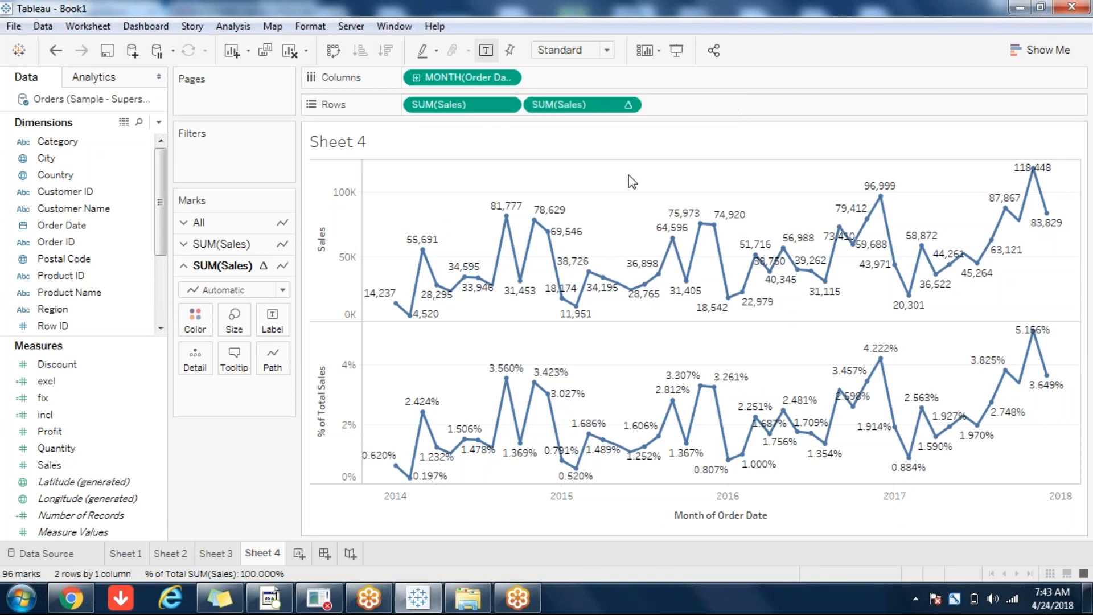
pyautogui.doubleClick(597, 104)
pyautogui.doubleClick(588, 105)
pyautogui.click(616, 194)
pyautogui.click(628, 104)
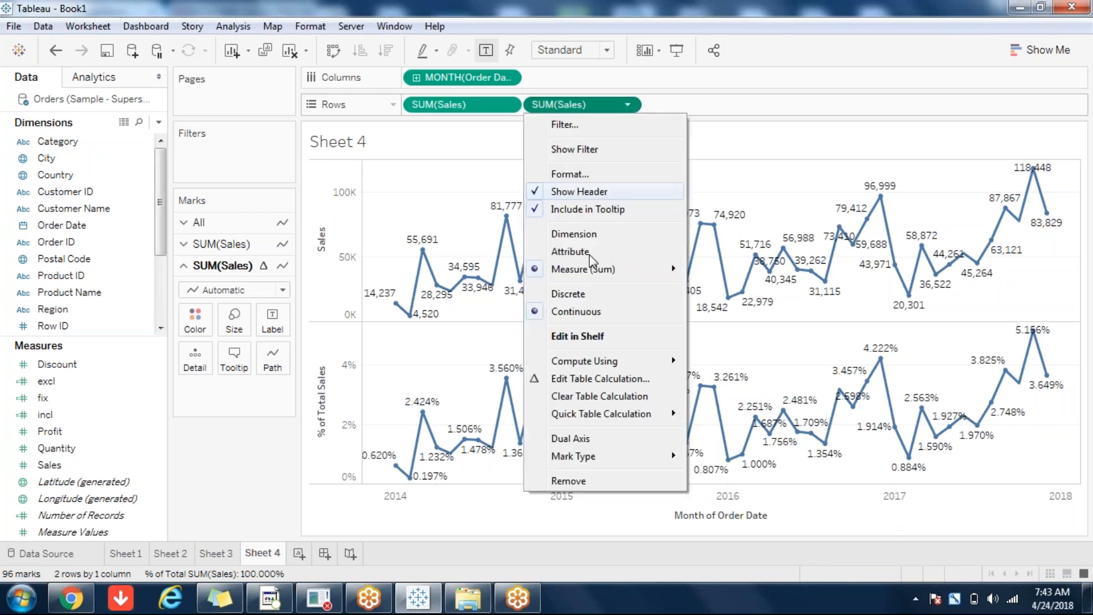
pyautogui.click(581, 380)
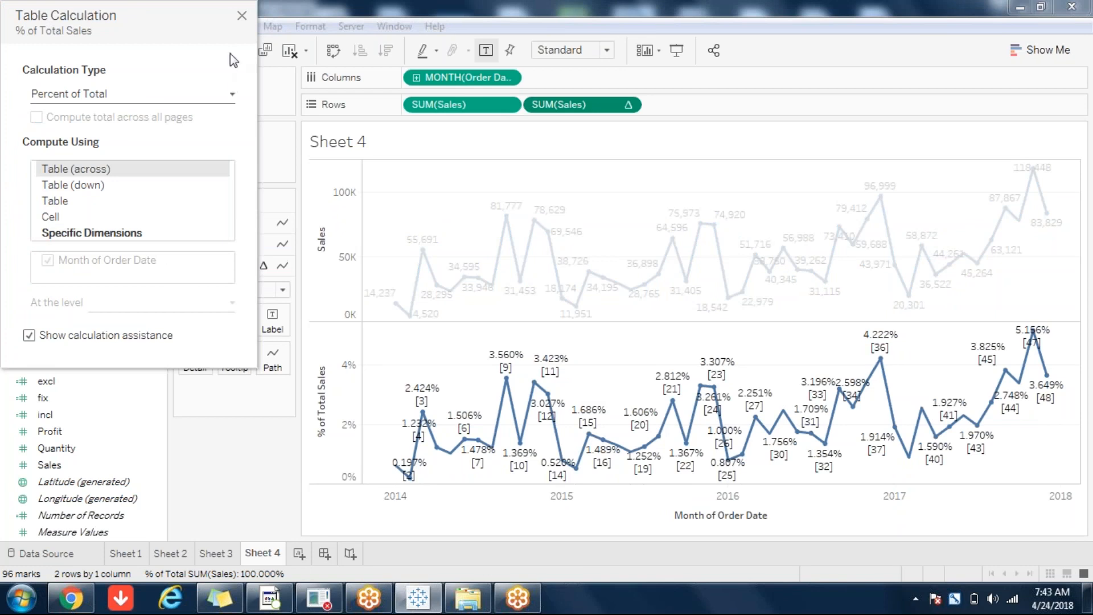
pyautogui.click(242, 16)
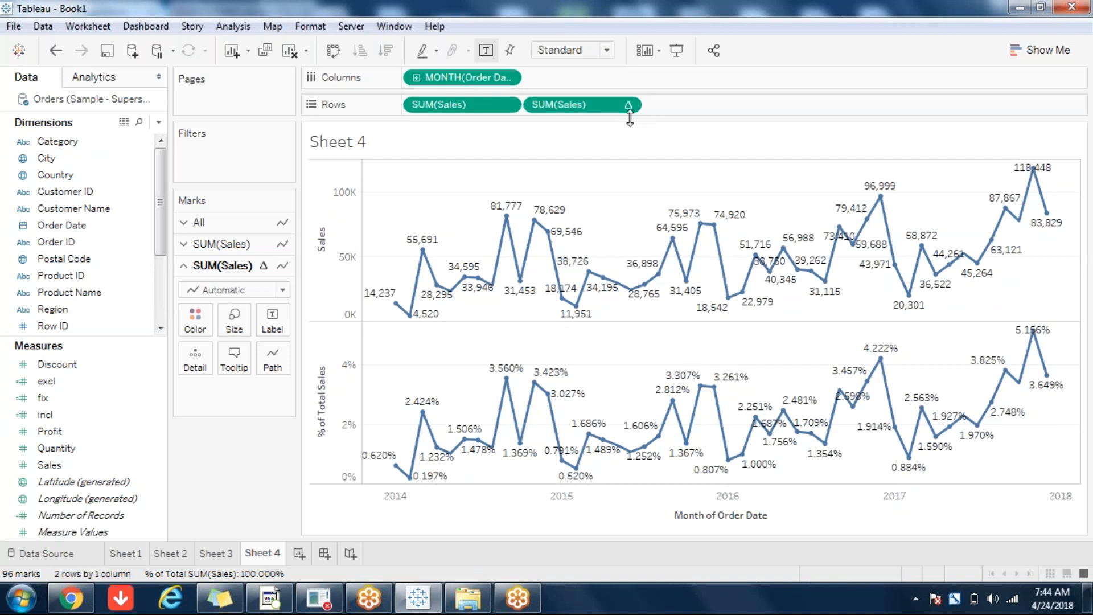
pyautogui.moveTo(783, 410)
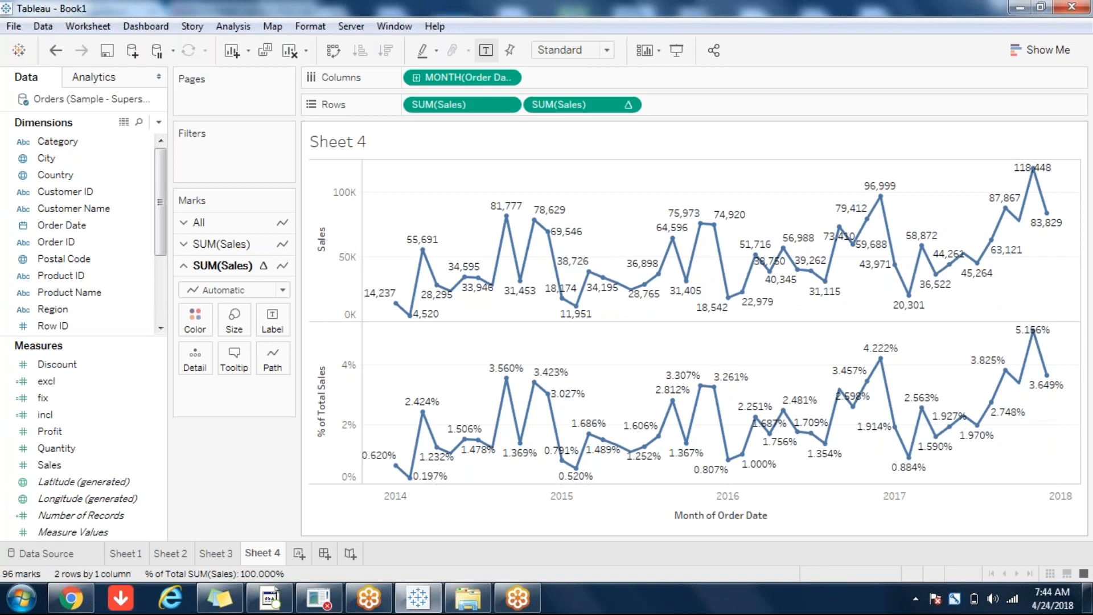
pyautogui.click(167, 559)
pyautogui.click(217, 551)
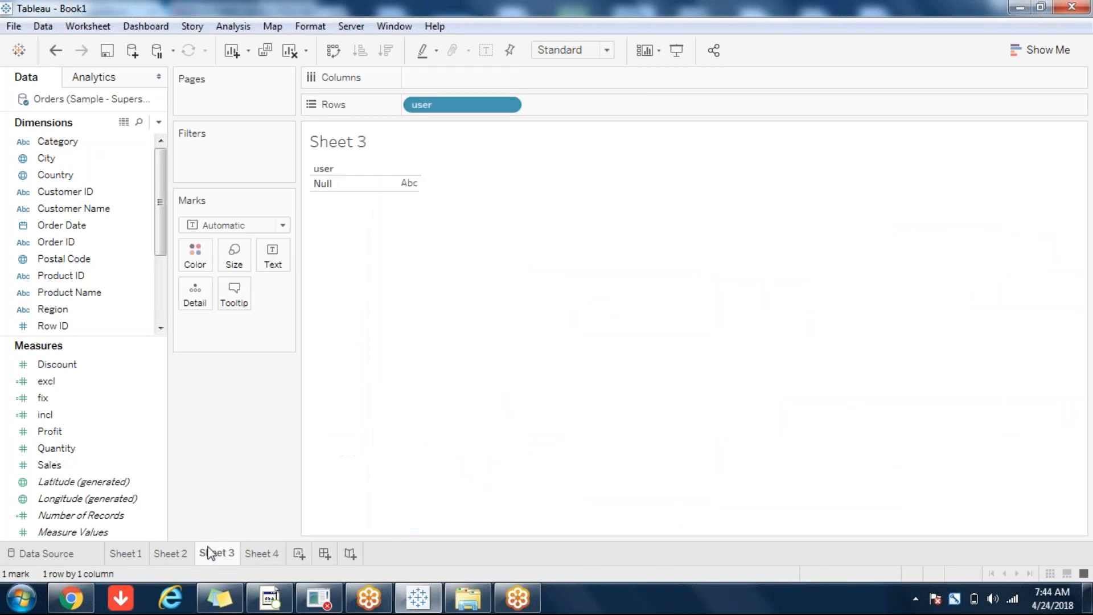
pyautogui.click(125, 560)
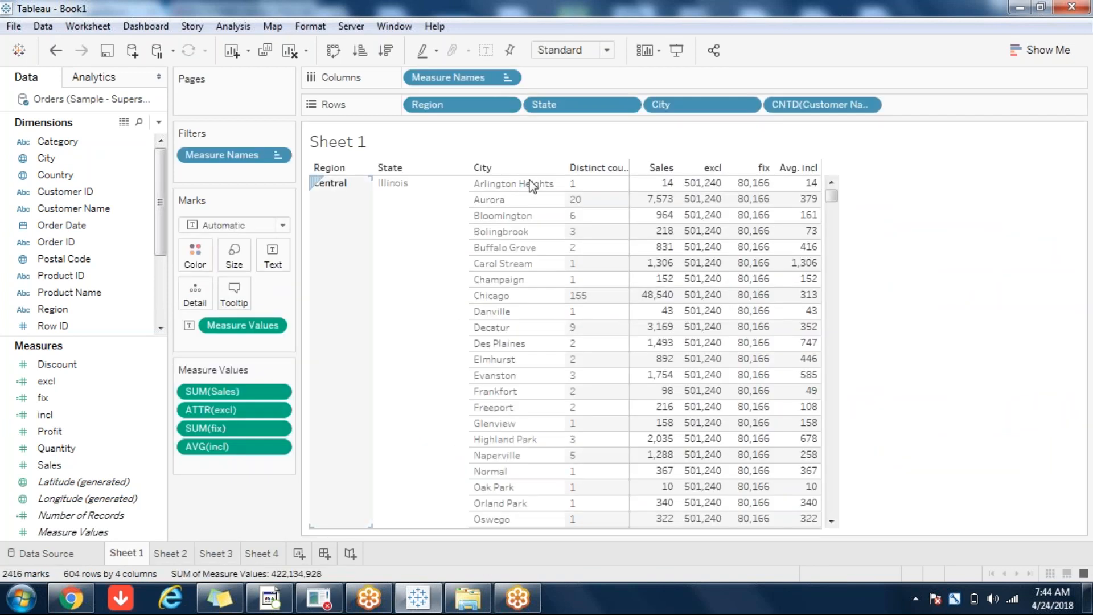
pyautogui.click(387, 393)
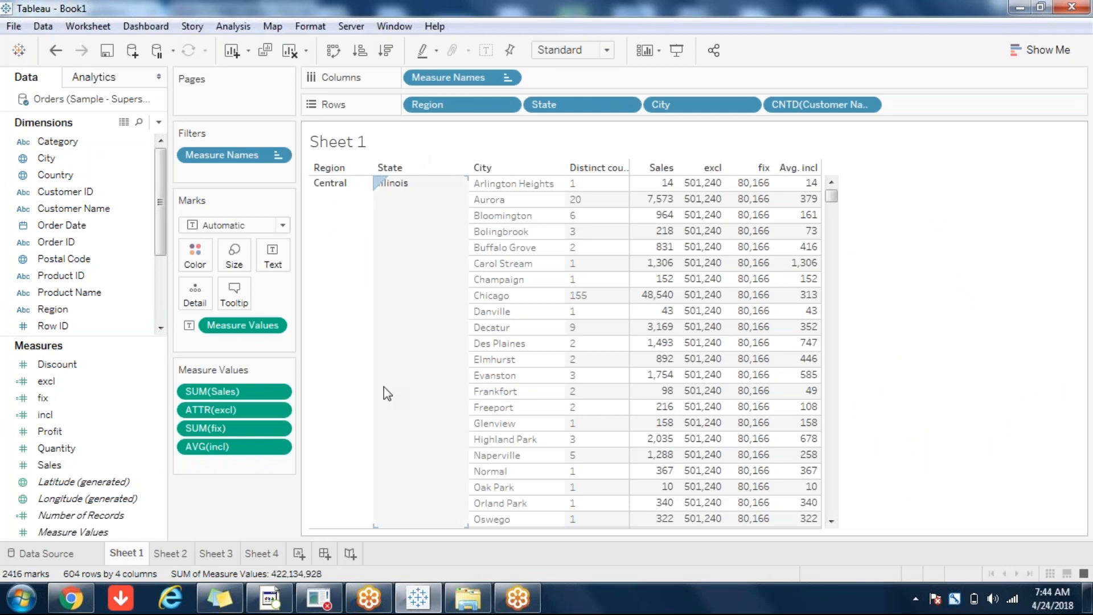
pyautogui.click(584, 297)
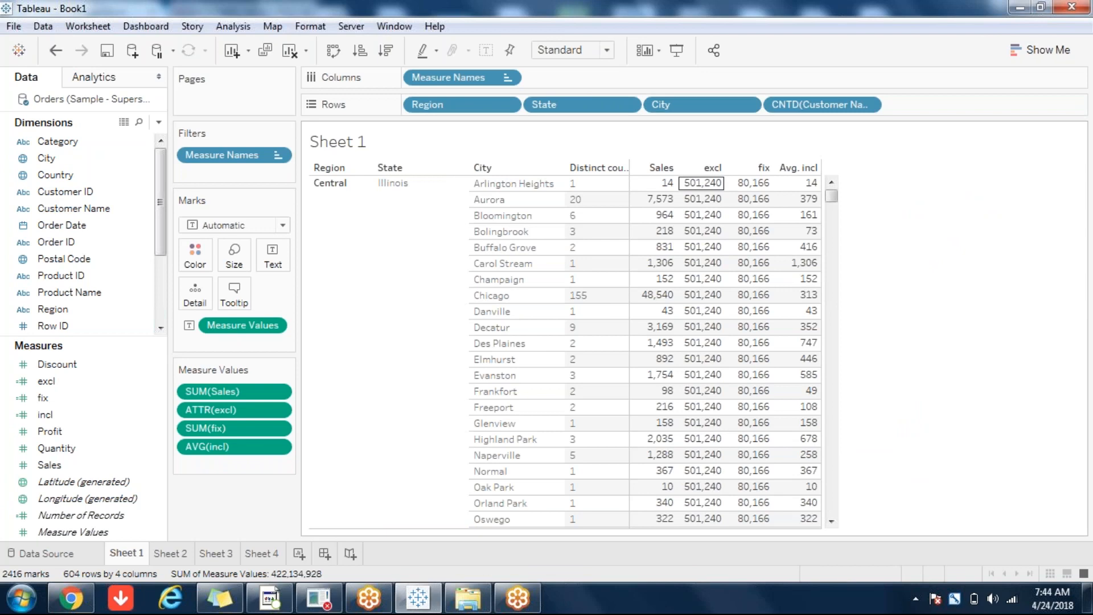
pyautogui.click(279, 391)
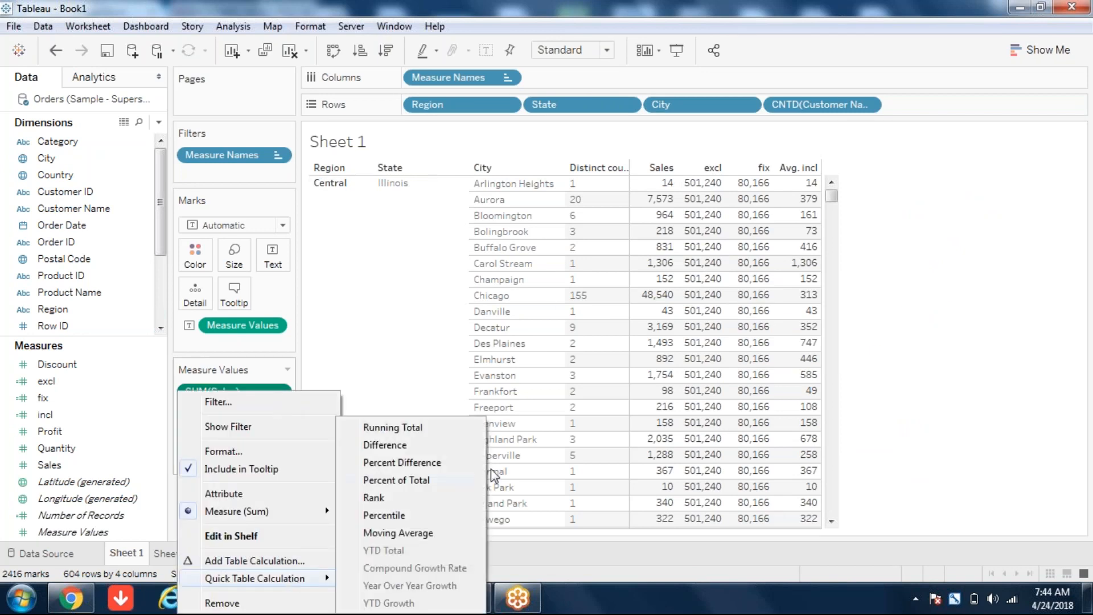
pyautogui.click(876, 369)
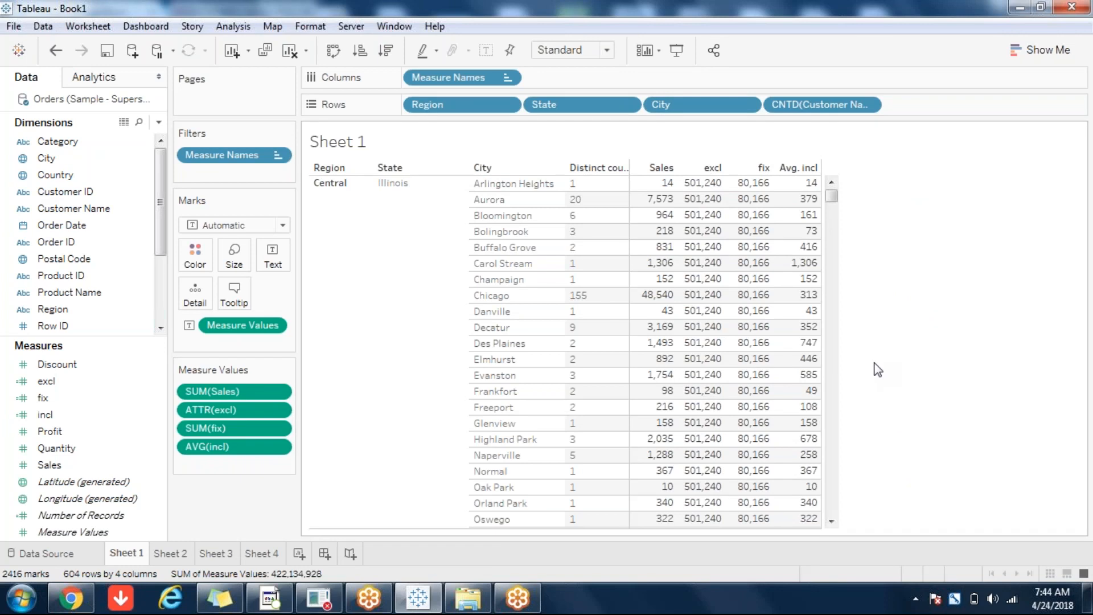
pyautogui.click(260, 553)
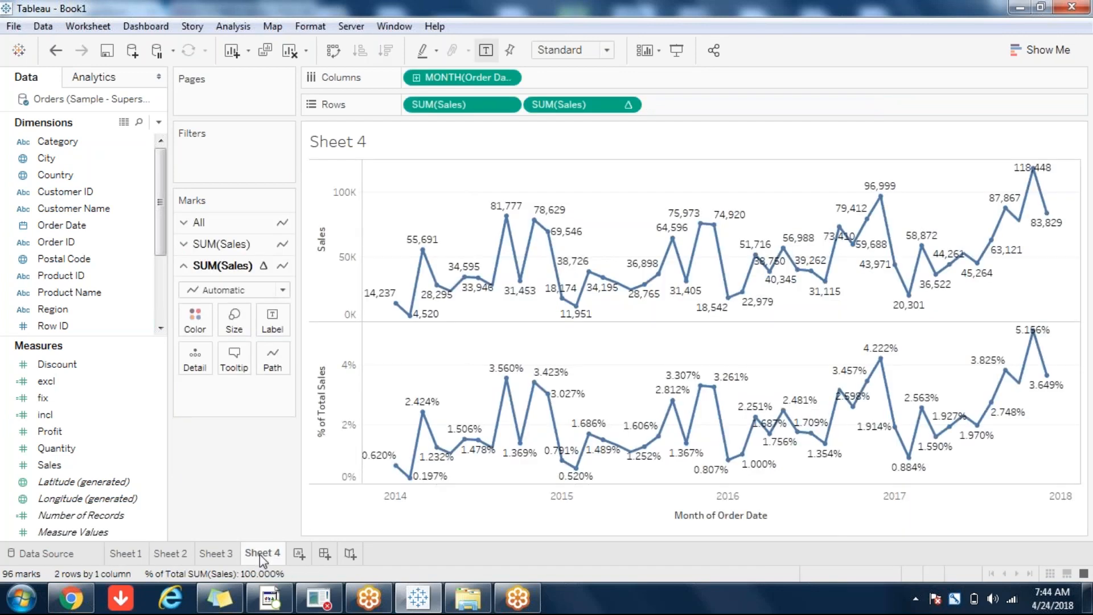
# Make the lower Sales line a Running Total quick table calculation, reaching about 2,297,201
pyautogui.click(624, 106)
pyautogui.moveTo(626, 423)
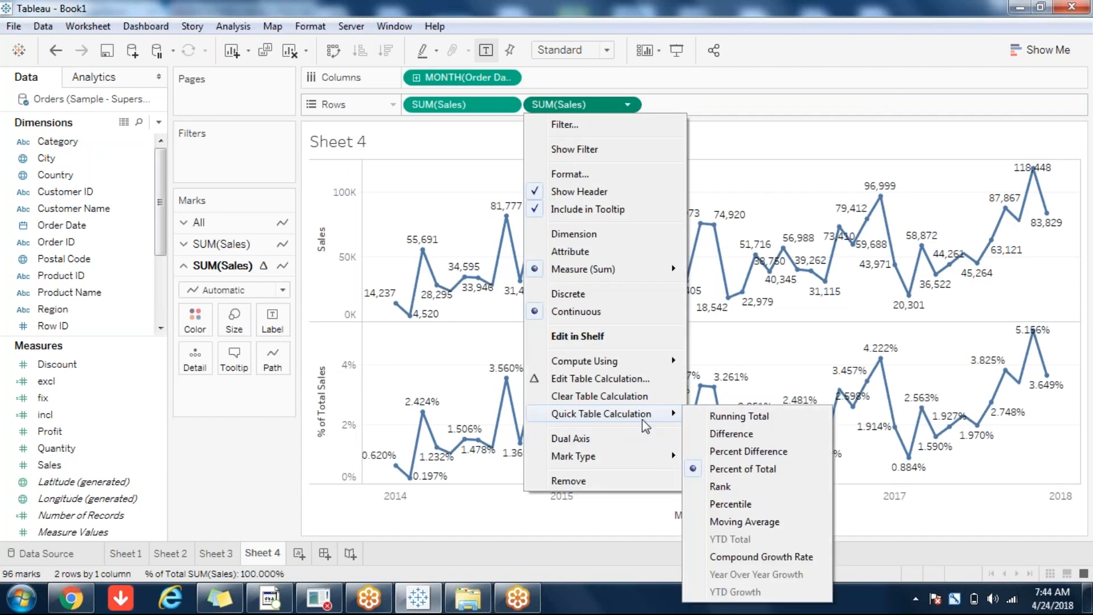
pyautogui.click(758, 420)
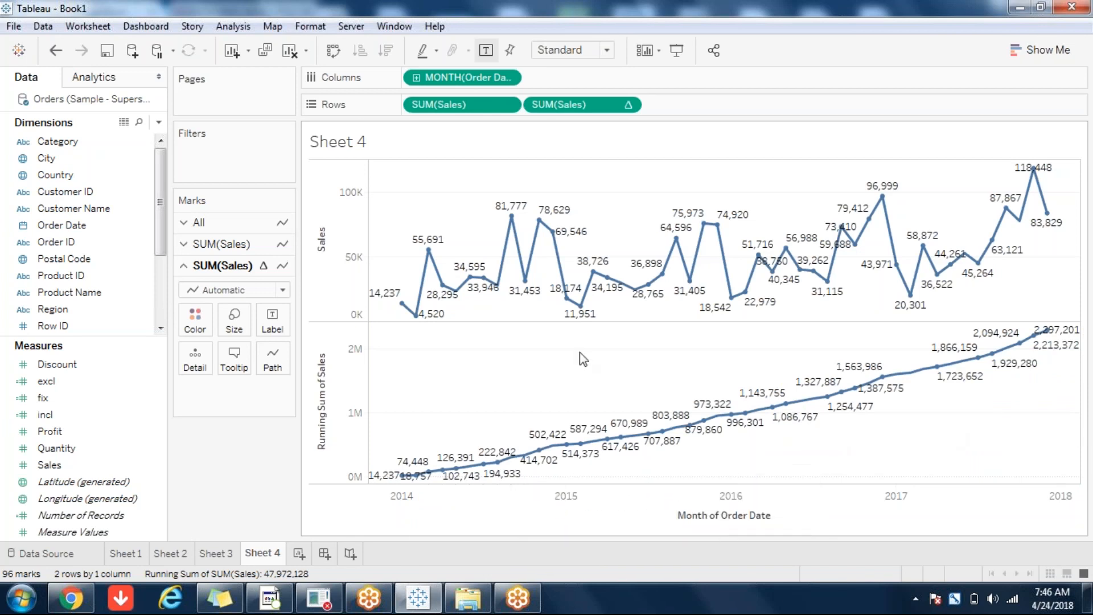
pyautogui.click(627, 105)
pyautogui.moveTo(612, 360)
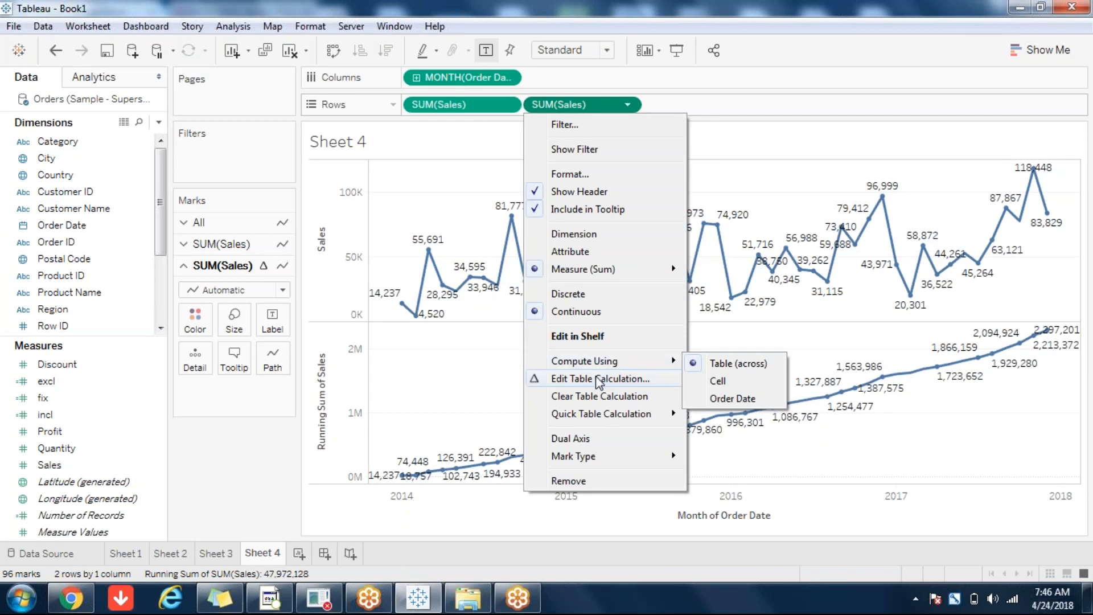
pyautogui.click(590, 104)
pyautogui.doubleClick(589, 104)
pyautogui.moveTo(676, 104); pyautogui.dragTo(589, 104)
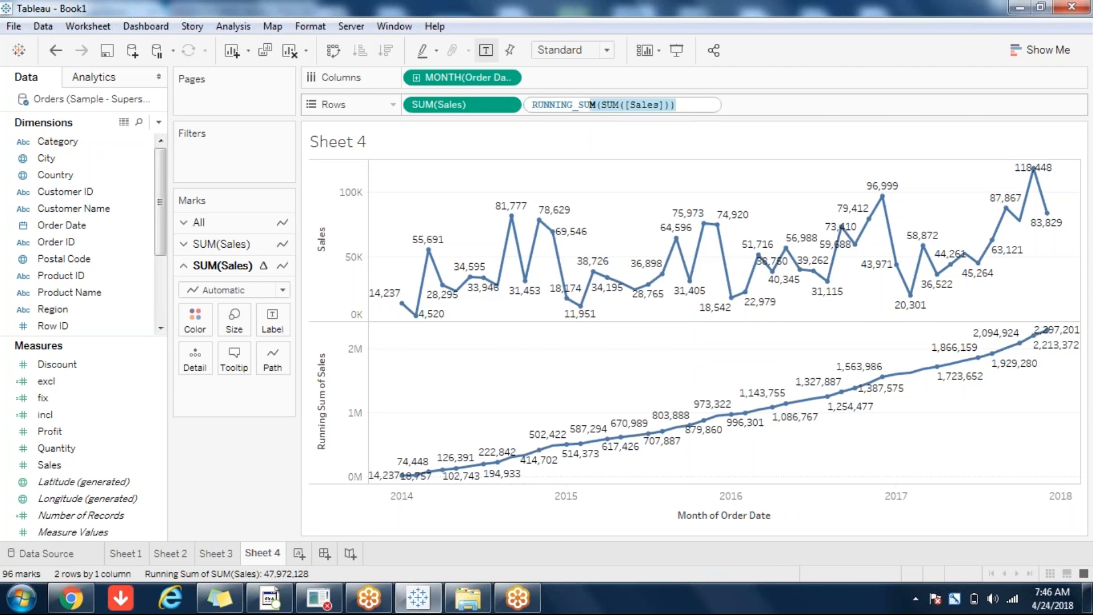
pyautogui.click(590, 104)
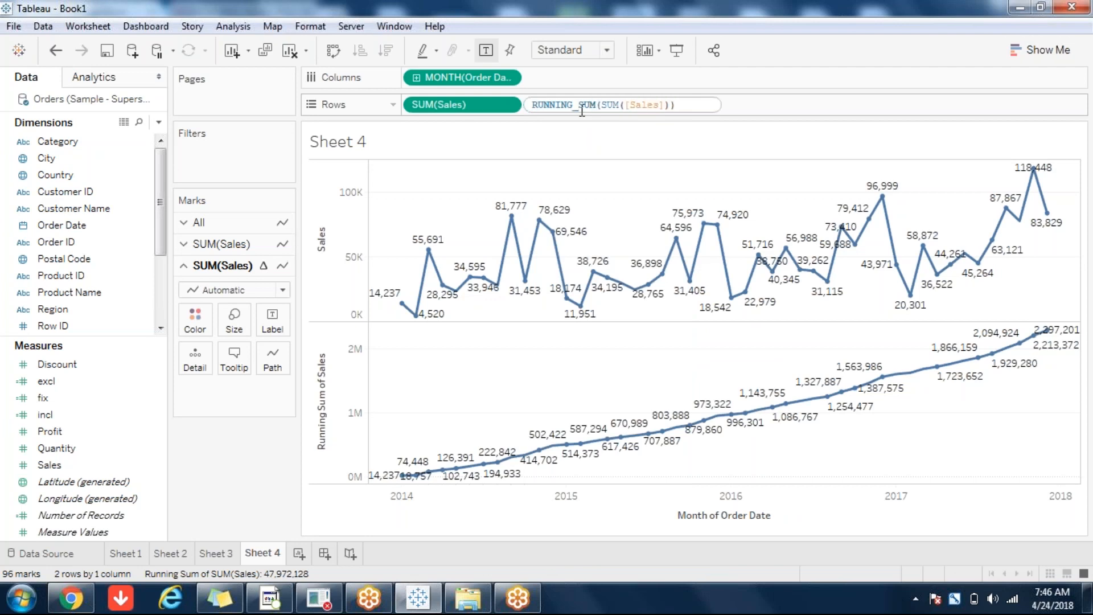
pyautogui.press('Left')
pyautogui.press('Left')
pyautogui.press('Left')
pyautogui.press('Left')
pyautogui.press('Left')
pyautogui.press('Left')
pyautogui.press('Left')
pyautogui.press('Right')
pyautogui.press('Right')
pyautogui.press('Right')
pyautogui.press('Right')
pyautogui.press('Right')
pyautogui.press('Right')
pyautogui.press('Right')
pyautogui.press('Right')
pyautogui.press('Right')
pyautogui.press('Right')
pyautogui.press('Right')
pyautogui.press('Right')
pyautogui.press('Right')
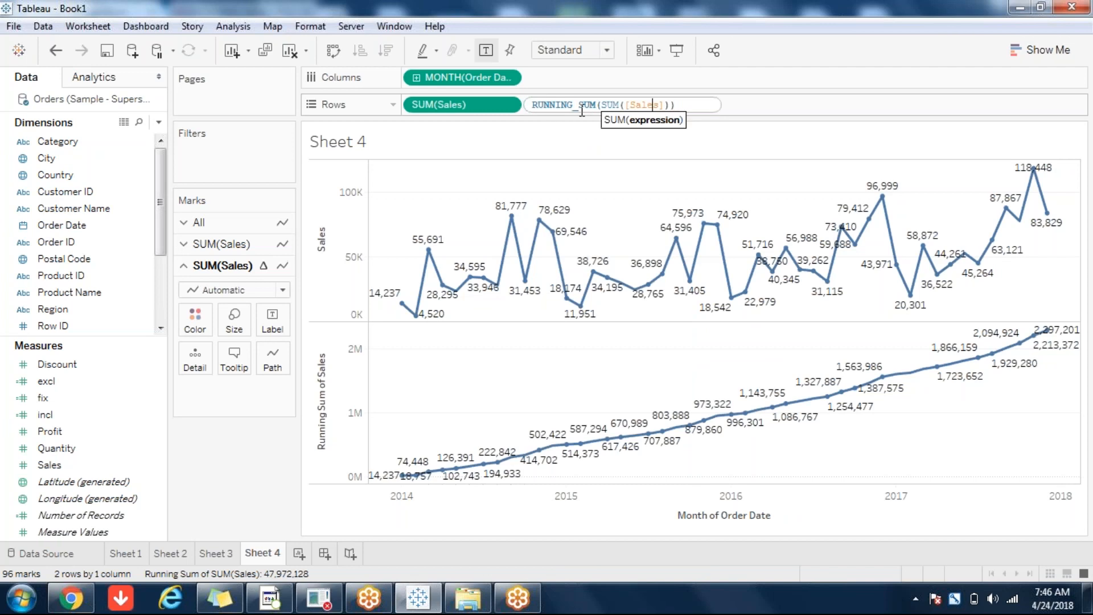
pyautogui.press('Return')
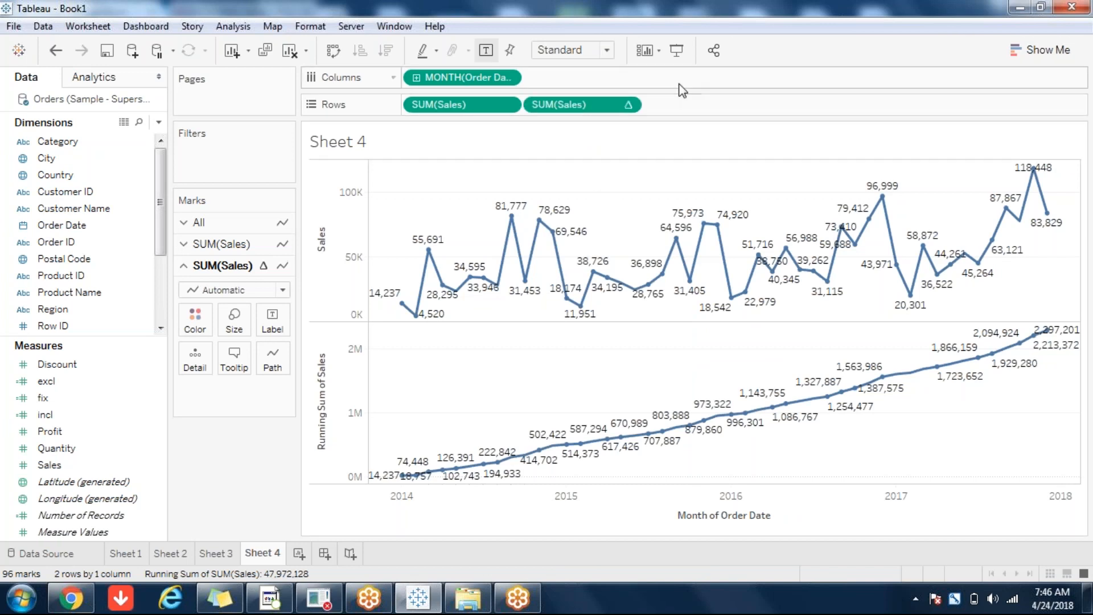
# Change the running total's aggregation to Minimum, then to Maximum
pyautogui.click(627, 105)
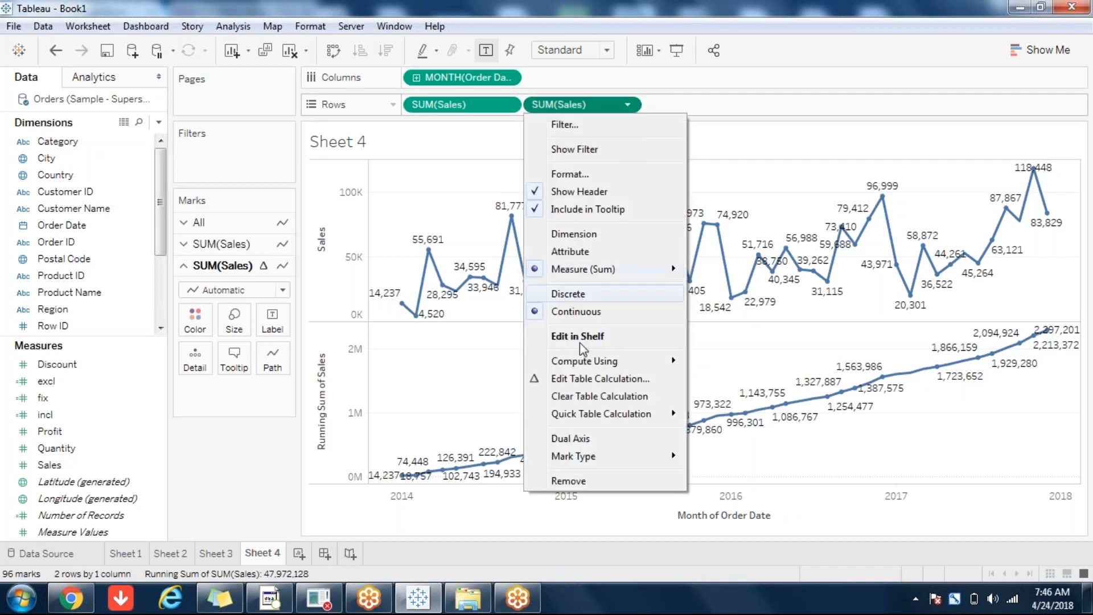
pyautogui.click(572, 381)
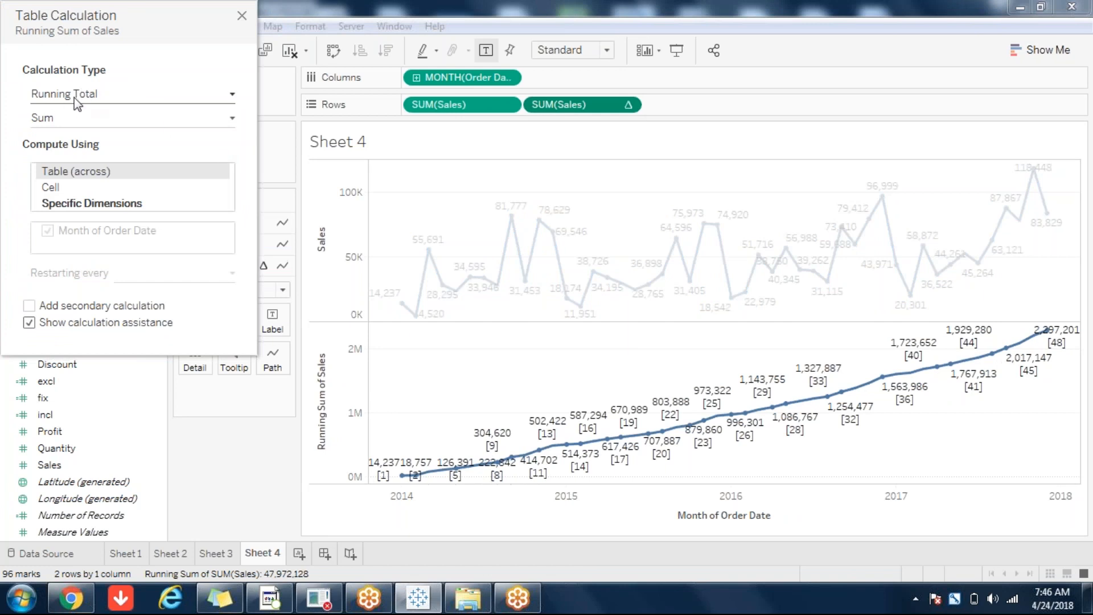
pyautogui.click(68, 118)
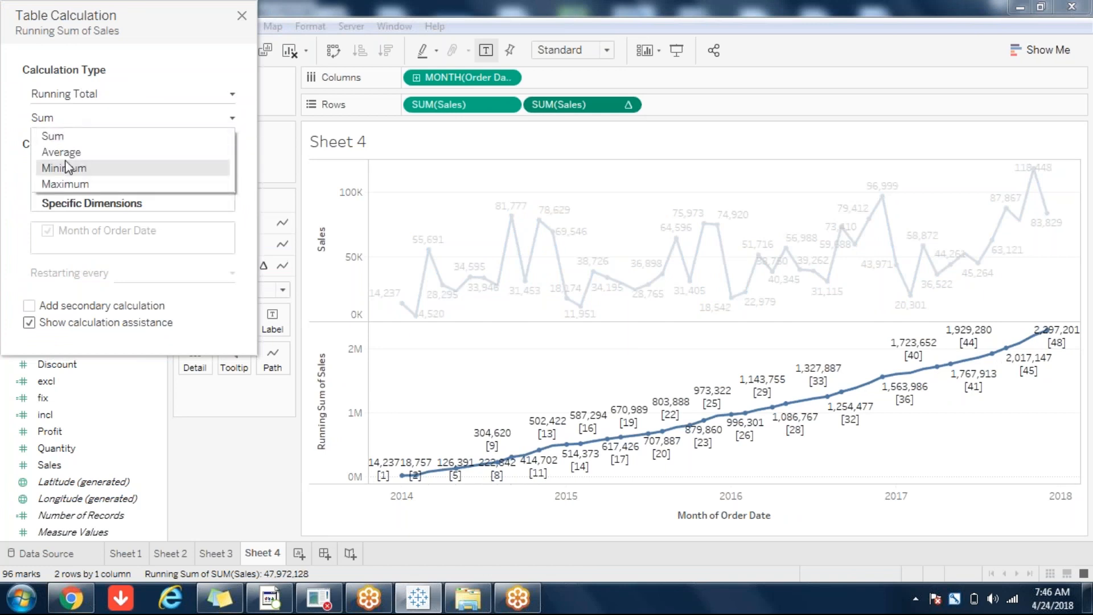
pyautogui.click(88, 167)
pyautogui.click(105, 119)
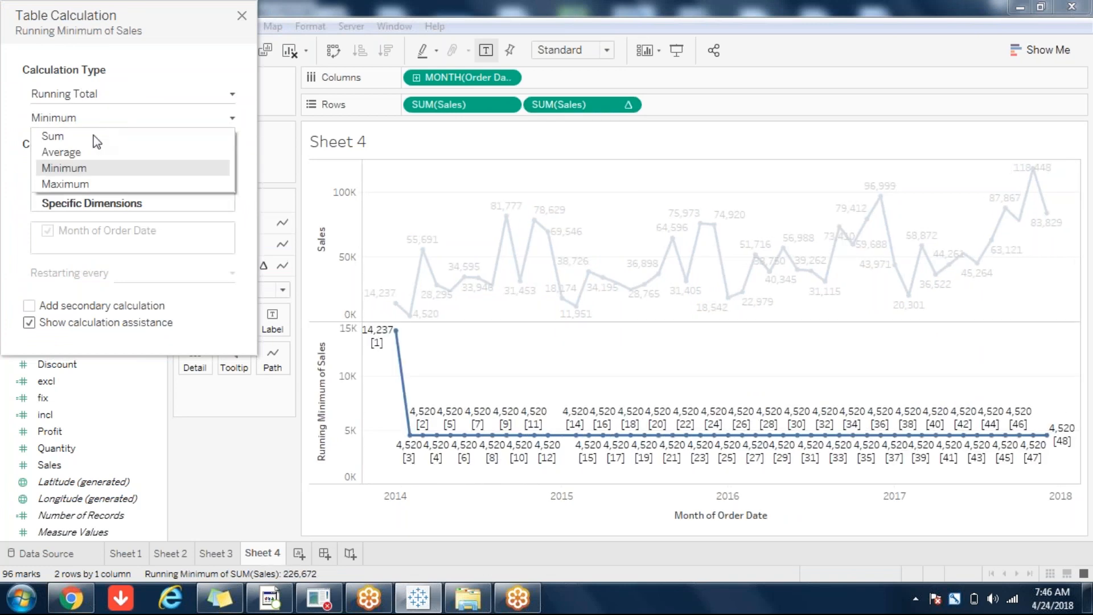
pyautogui.click(77, 184)
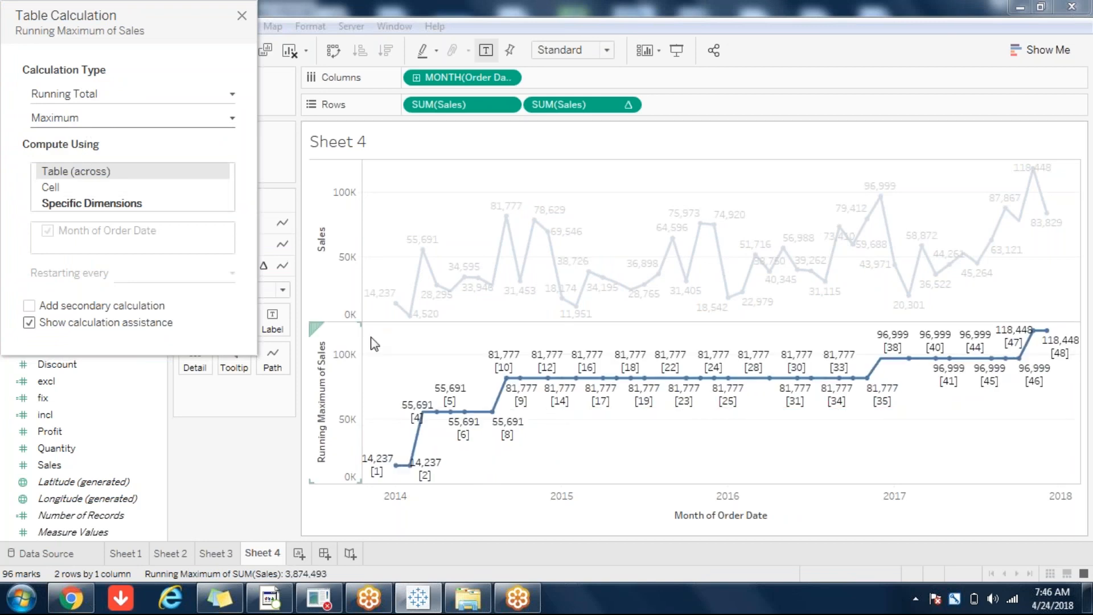
# List the running total aggregation choices: Sum, Average, Minimum and Maximum
pyautogui.moveTo(395, 304)
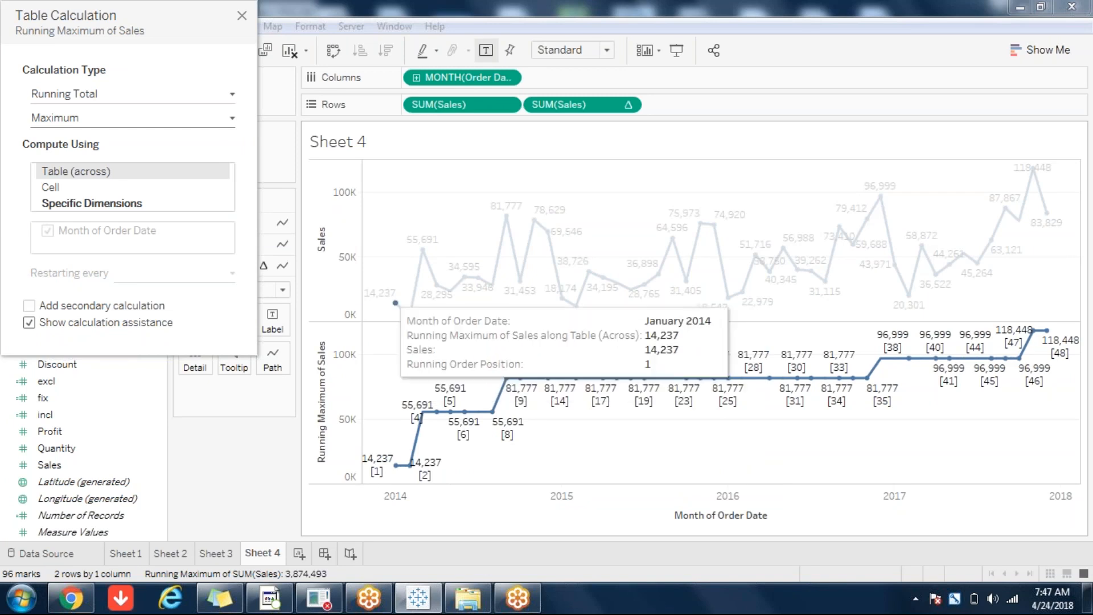
pyautogui.moveTo(441, 255)
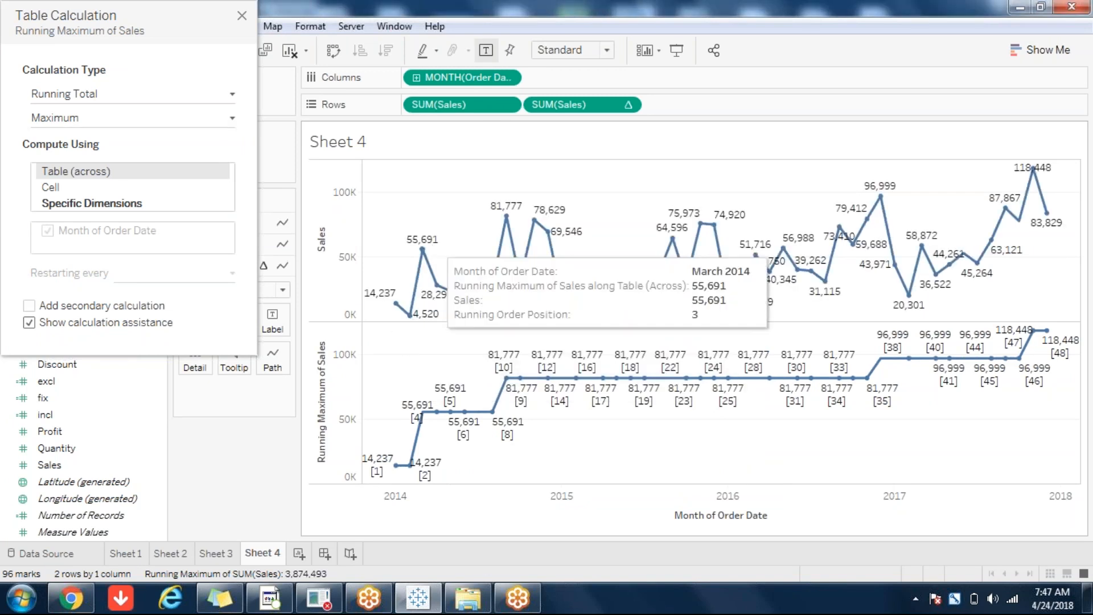
pyautogui.moveTo(450, 292)
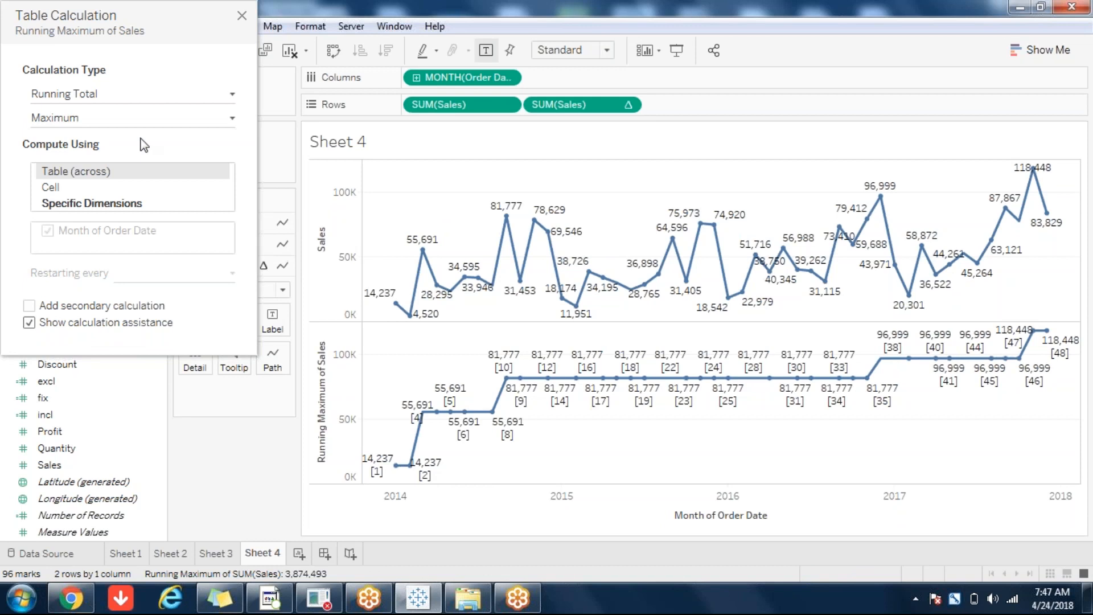
pyautogui.click(105, 121)
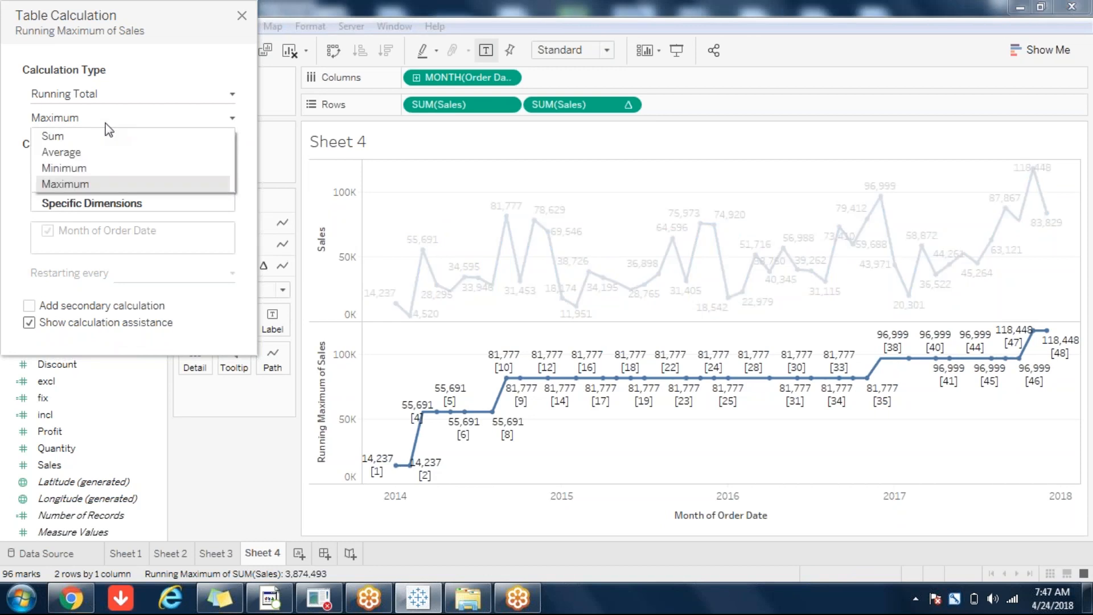
# Set the running aggregation back to Sum and add a secondary calculation
pyautogui.click(94, 135)
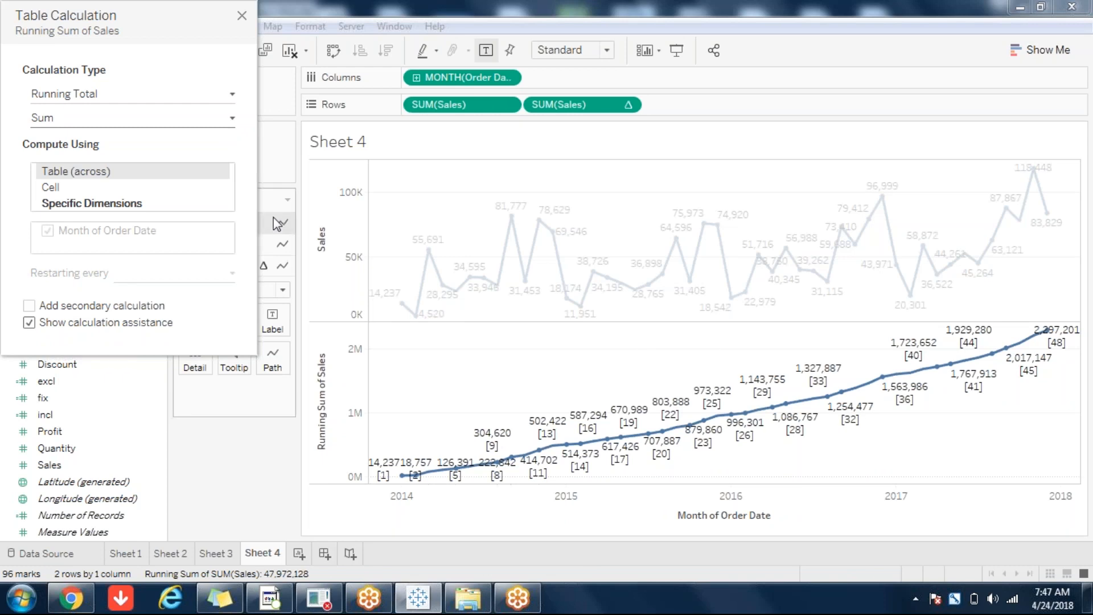
pyautogui.click(29, 306)
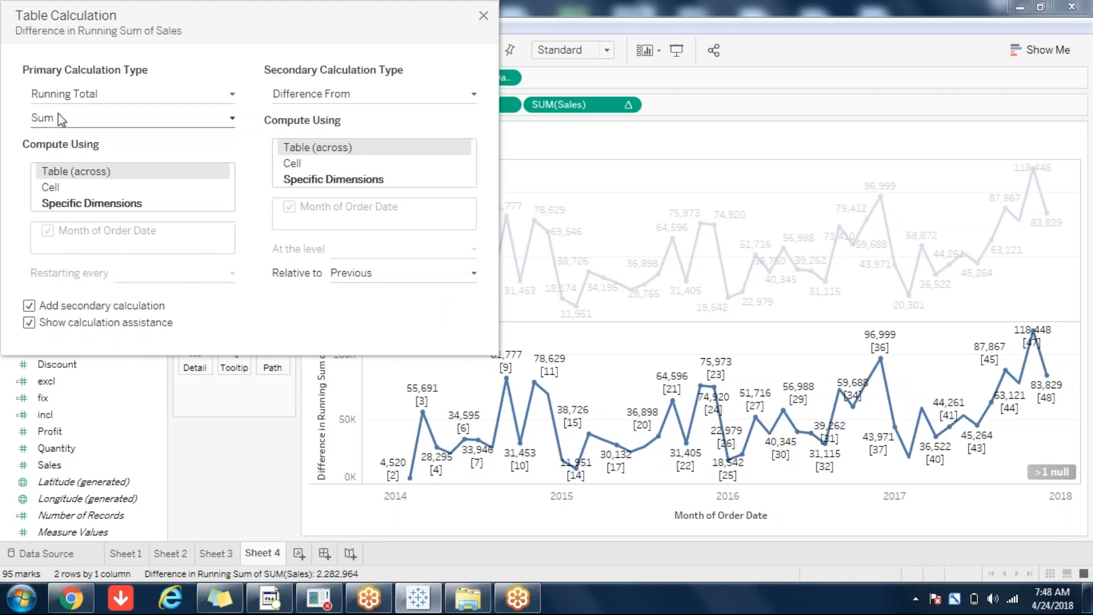
# Keep Difference From as the secondary calculation type and close the Table Calculation dialog
pyautogui.click(365, 108)
pyautogui.click(363, 103)
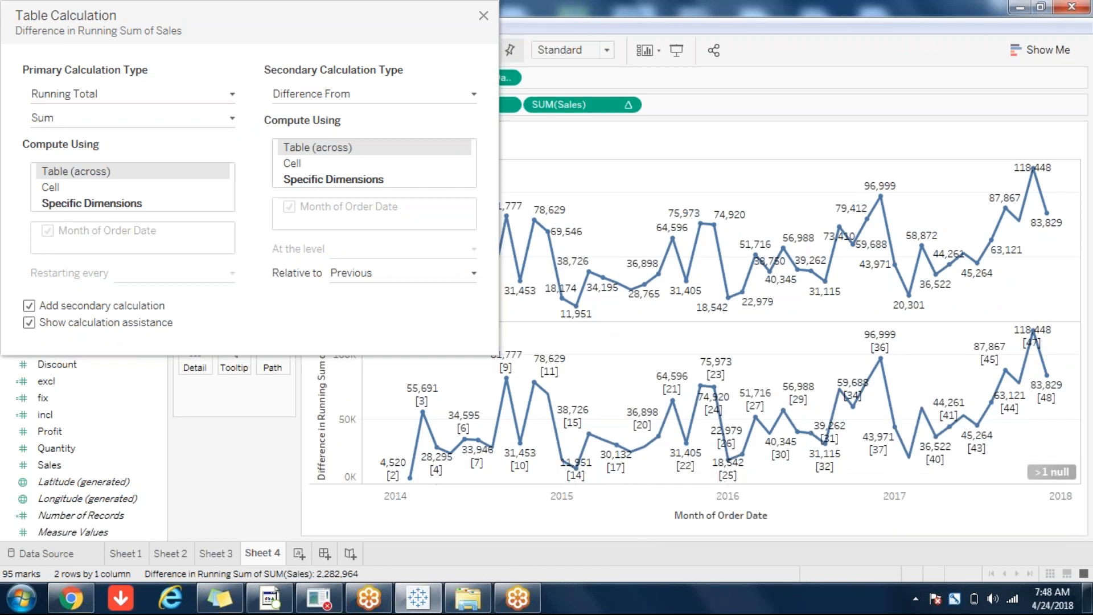
pyautogui.click(483, 15)
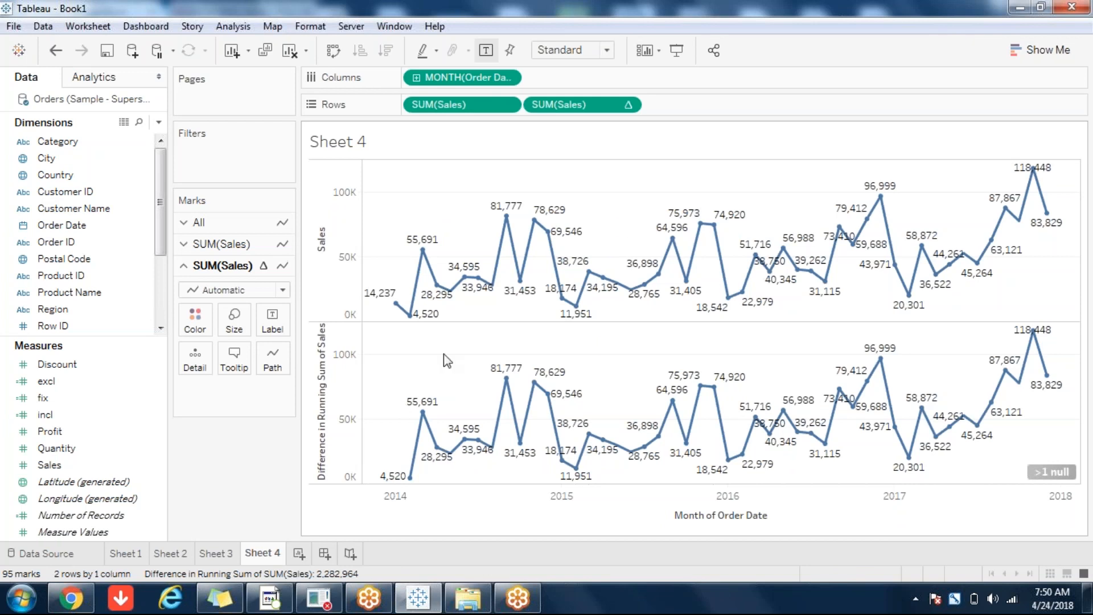
# Show the Quick Table Calculation submenu for the lower SUM(Sales) pill
pyautogui.click(626, 104)
pyautogui.moveTo(613, 275)
pyautogui.moveTo(637, 432)
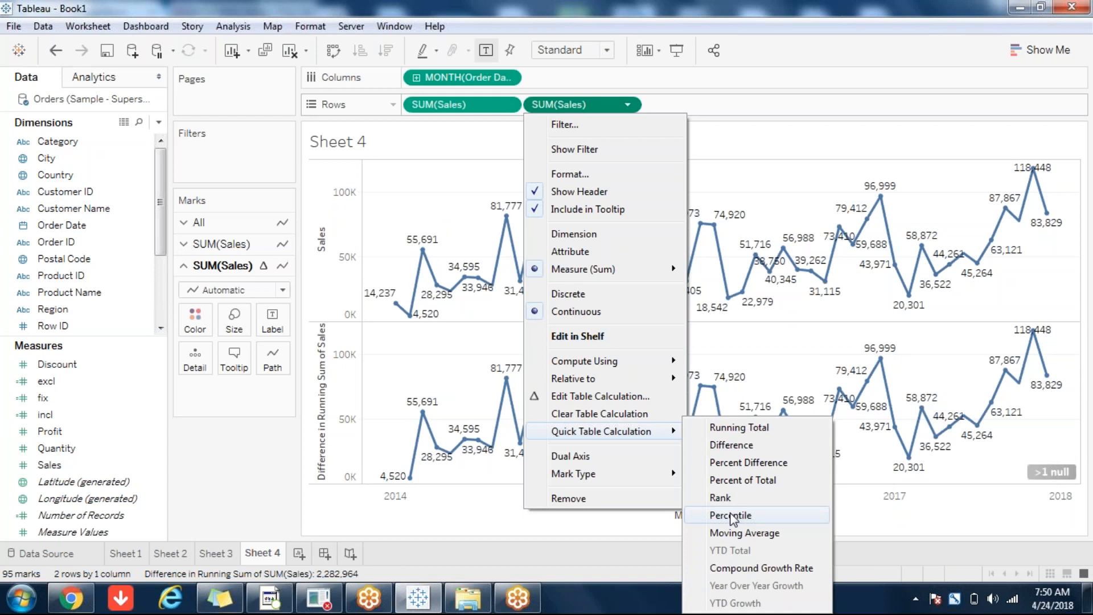
# Make the lower line plot Percentile of Sales as RANK_PERCENTILE(SUM([Sales])), ranging 0–100%
pyautogui.click(731, 516)
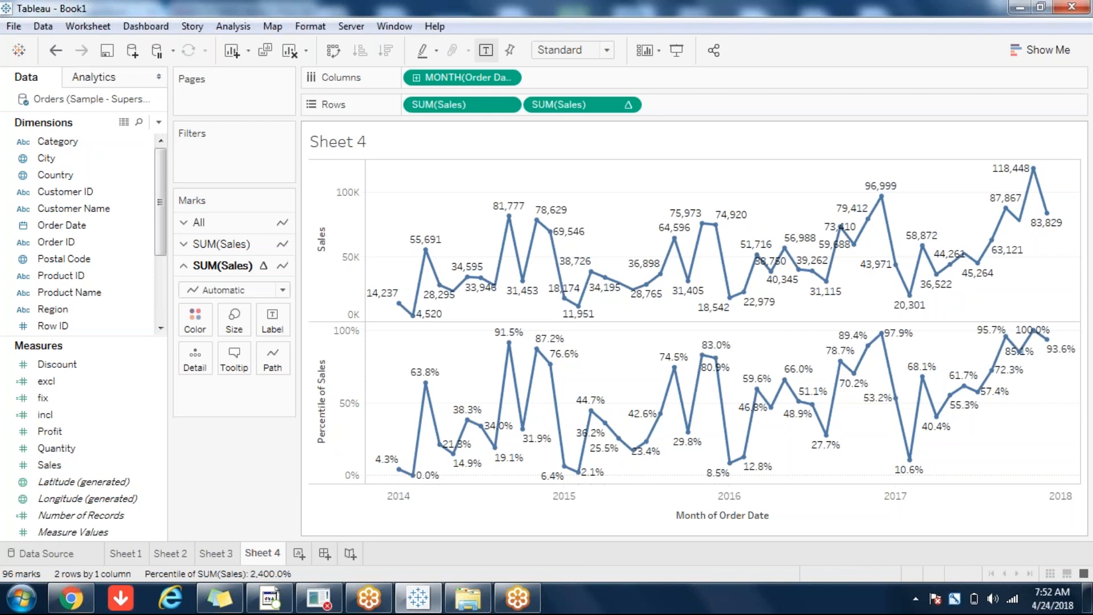
pyautogui.moveTo(1031, 181)
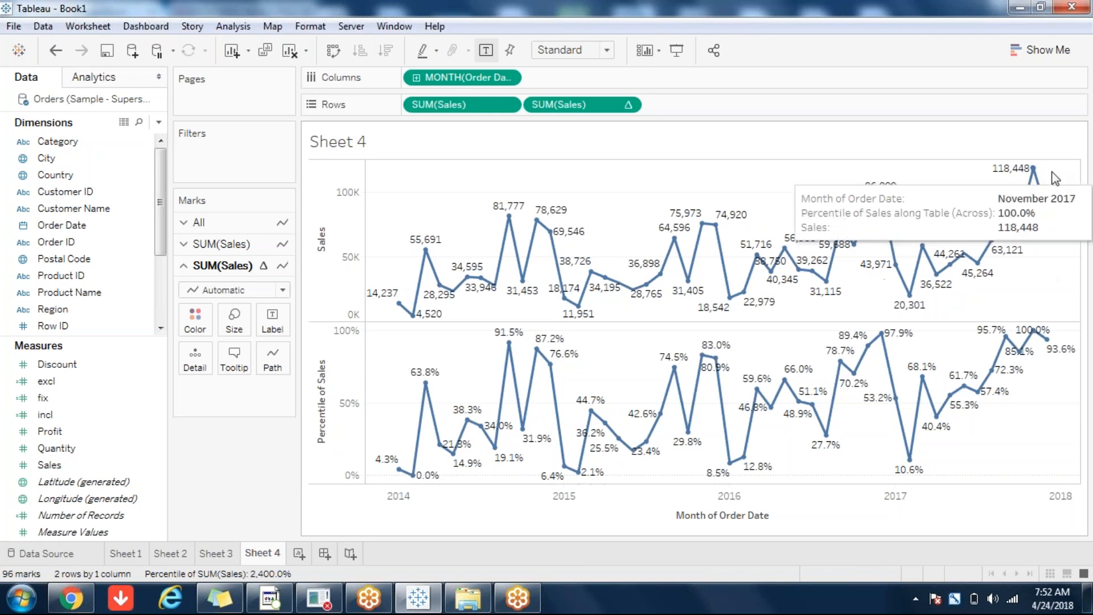
pyautogui.moveTo(1045, 341)
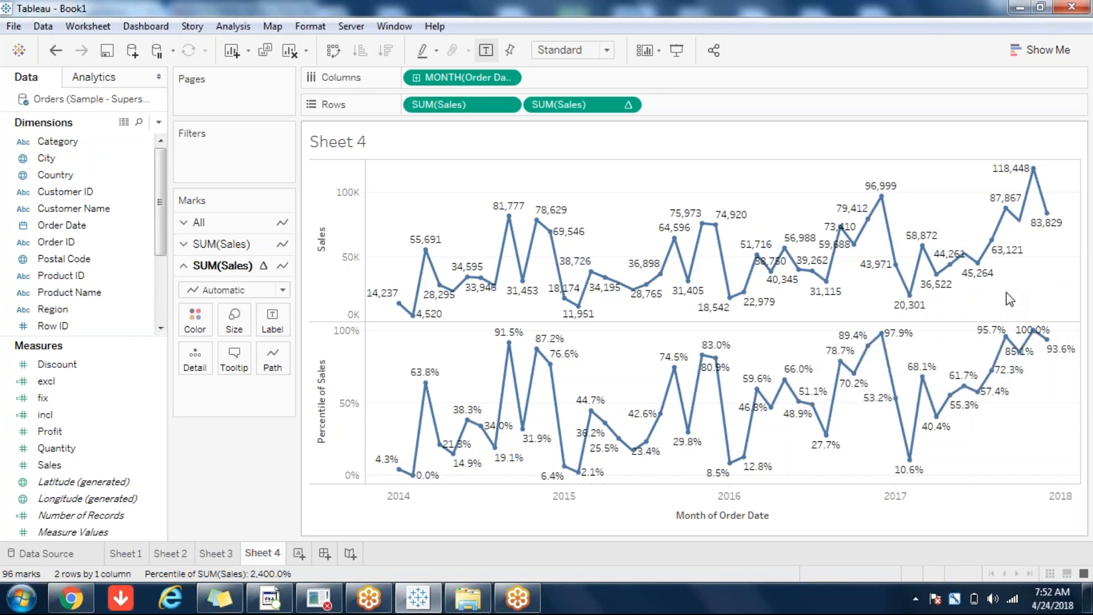
pyautogui.doubleClick(588, 104)
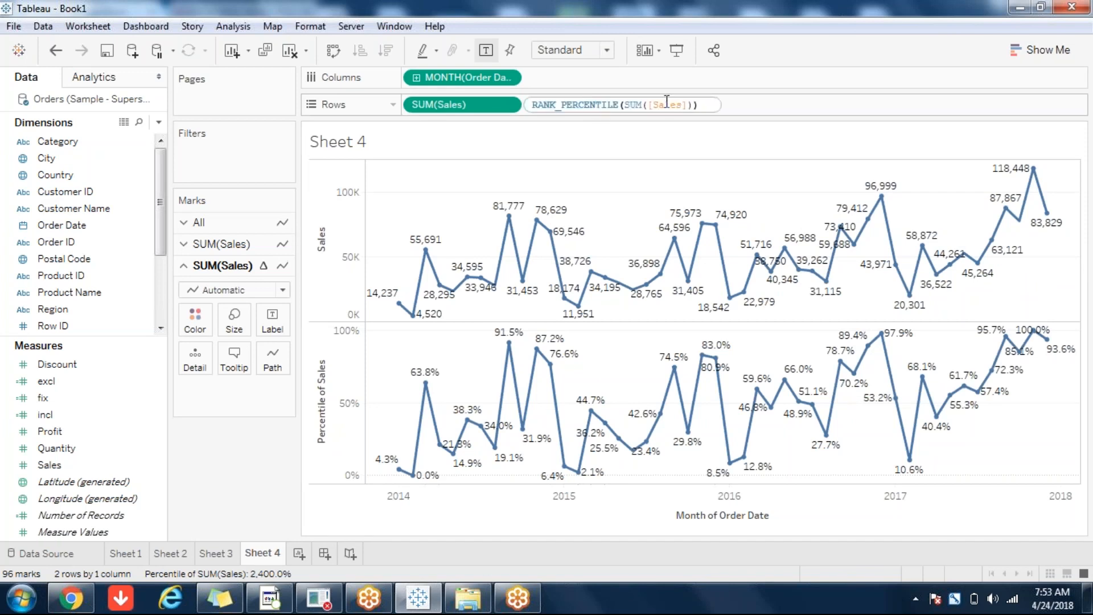
pyautogui.click(632, 185)
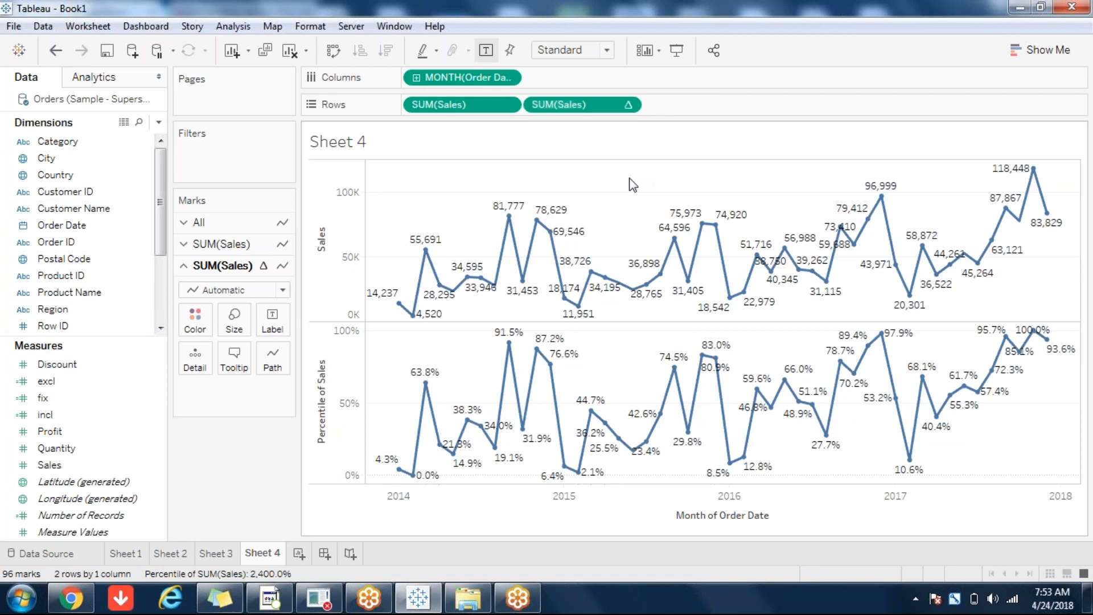
pyautogui.click(628, 106)
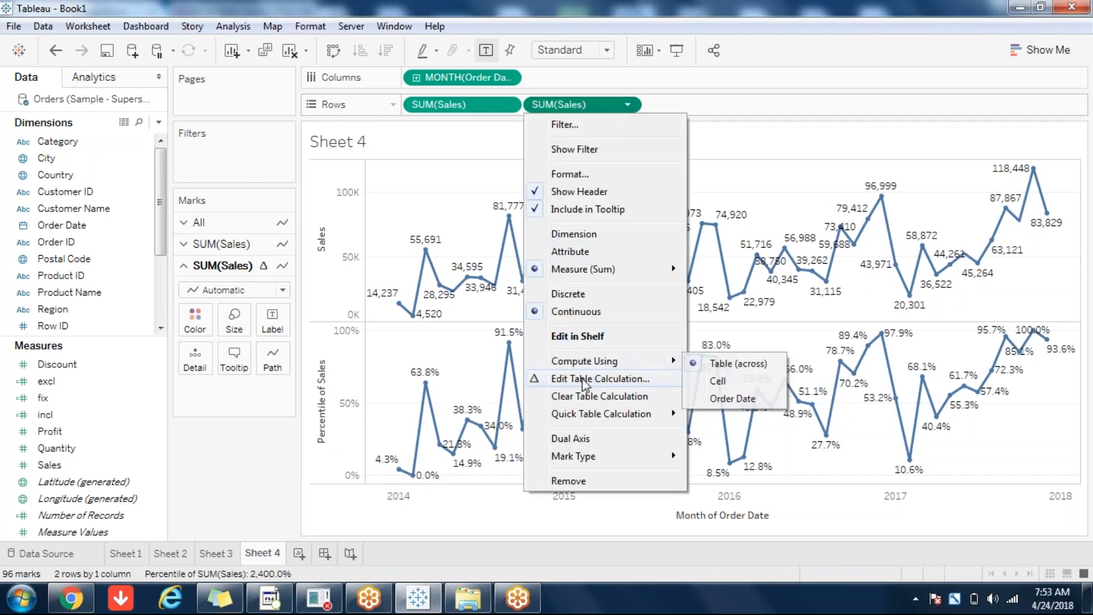
# Sort the percentile table calculation Descending so the highest-sales months sit near 0%
pyautogui.click(584, 380)
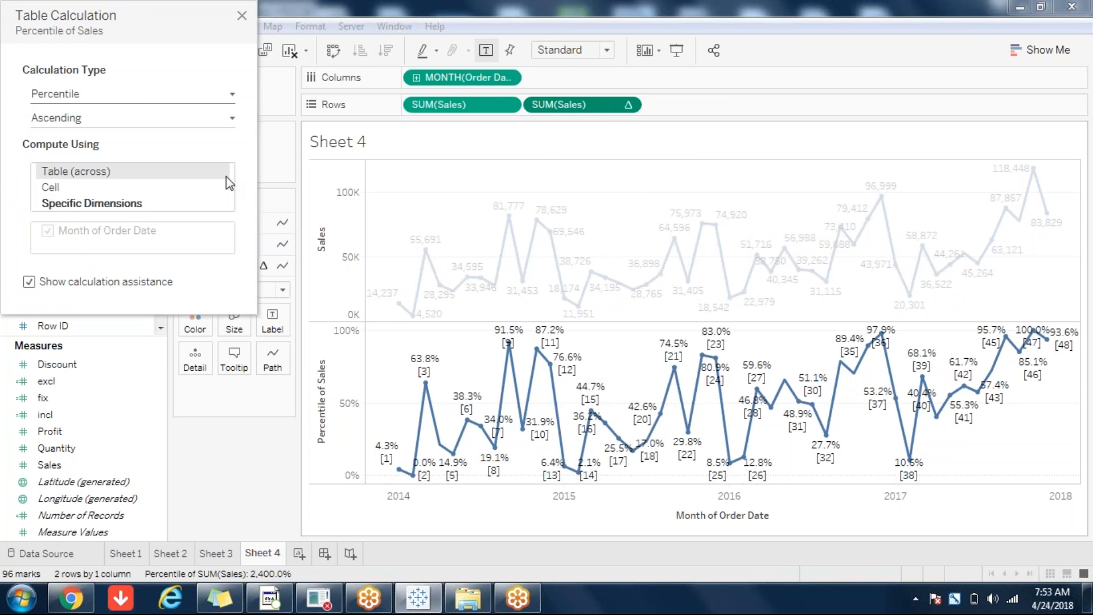
pyautogui.click(106, 119)
pyautogui.click(94, 137)
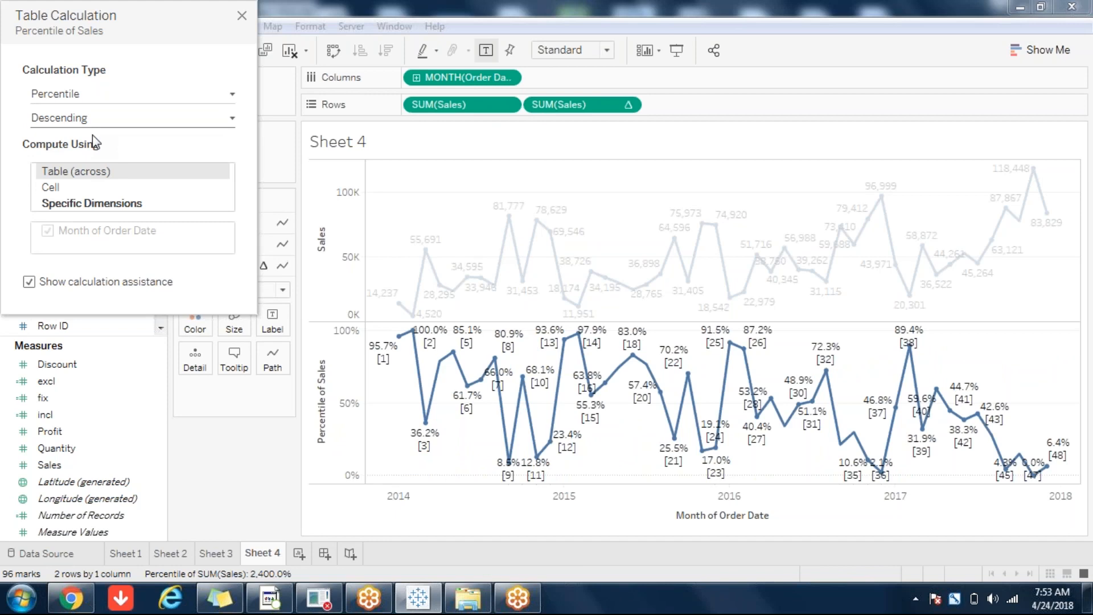
pyautogui.click(78, 122)
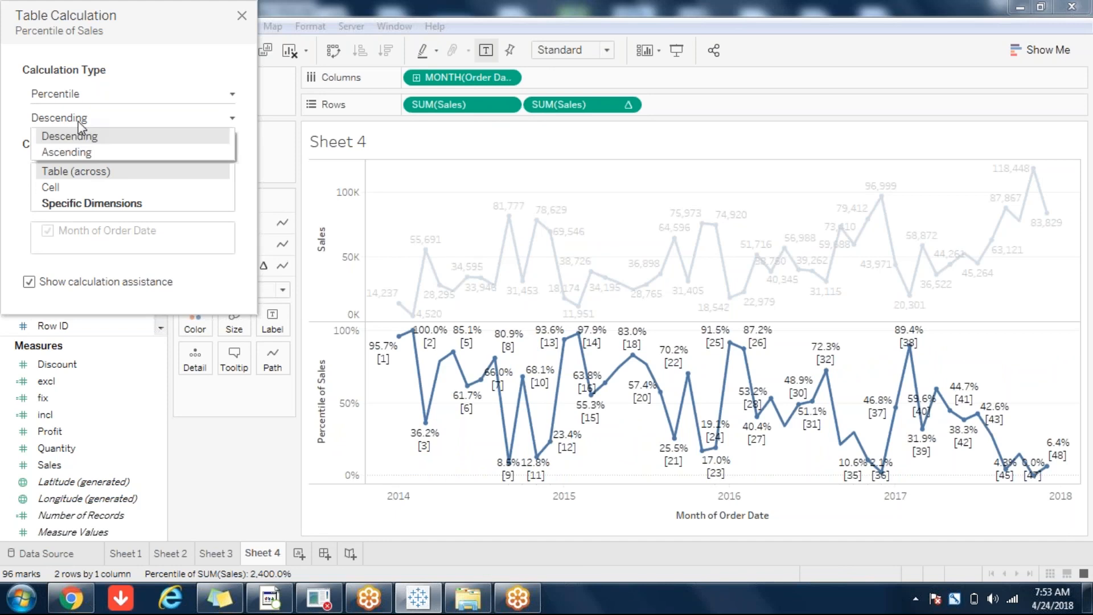
pyautogui.click(82, 151)
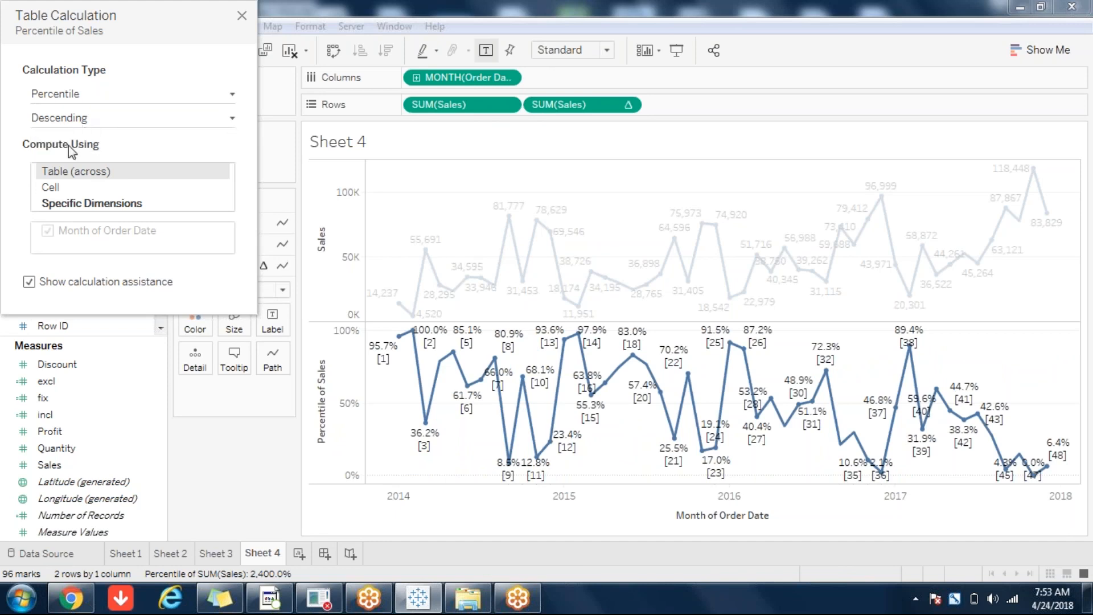
pyautogui.click(83, 126)
pyautogui.click(80, 138)
pyautogui.click(242, 16)
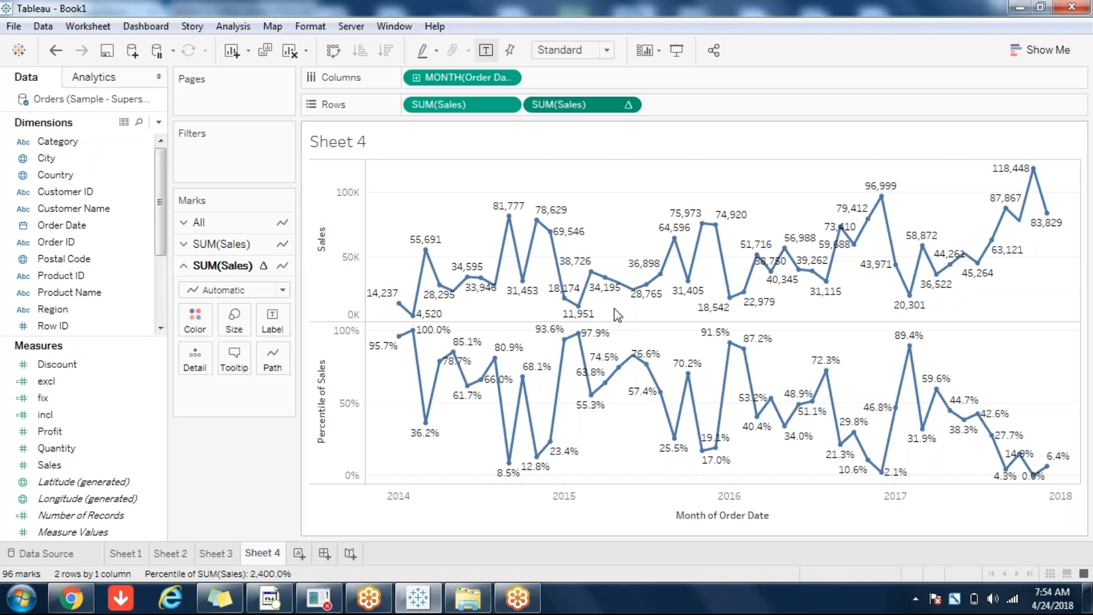
# Change the lower line's quick table calculation to Rank, plotting monthly sales ranks 1–48
pyautogui.click(628, 106)
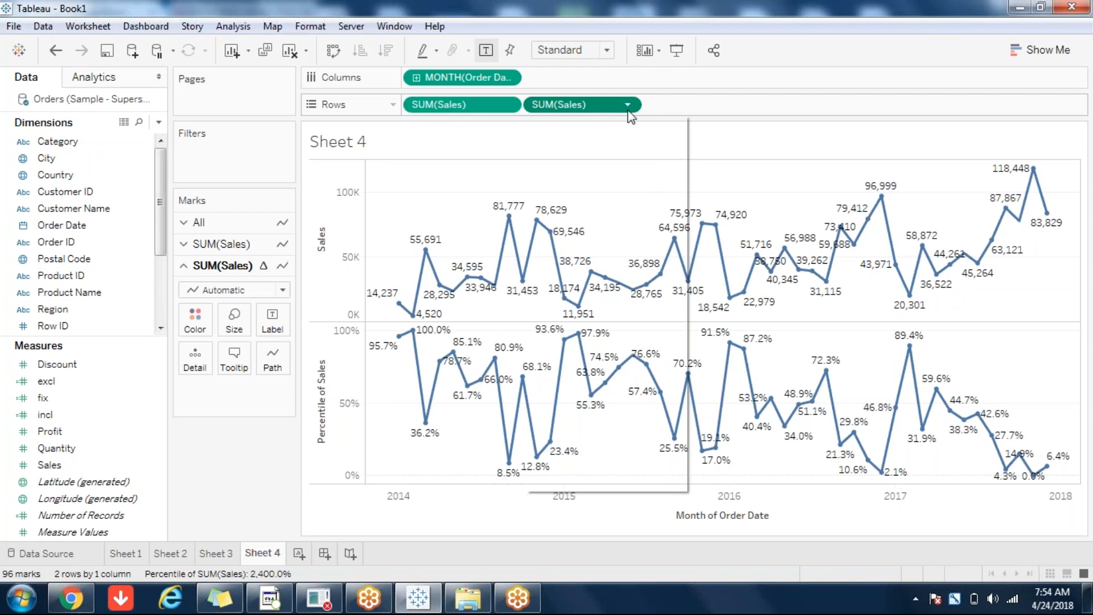
pyautogui.moveTo(607, 415)
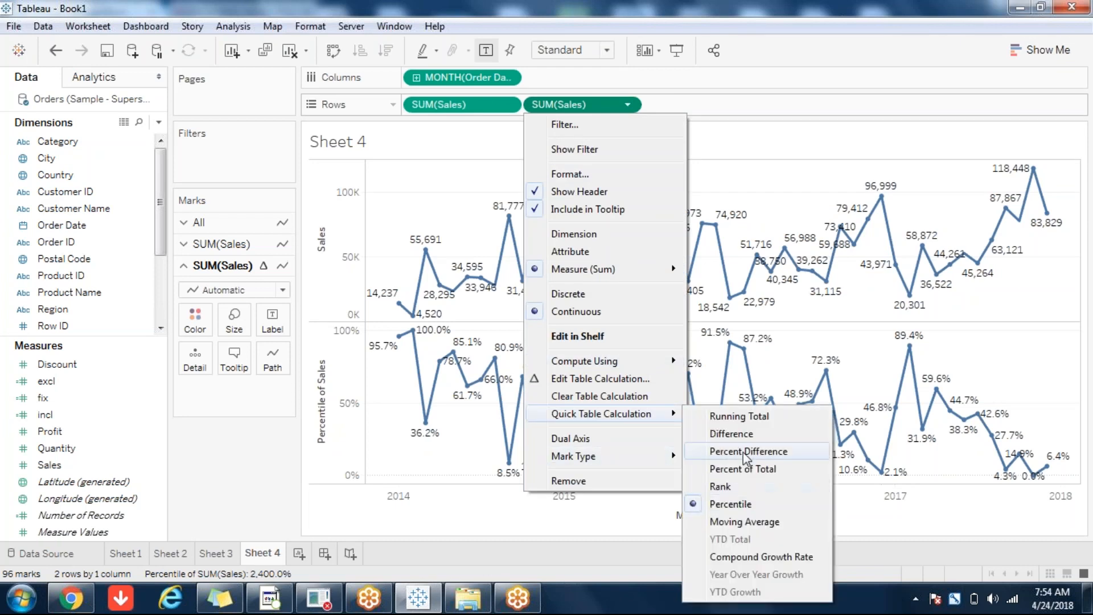
pyautogui.click(735, 487)
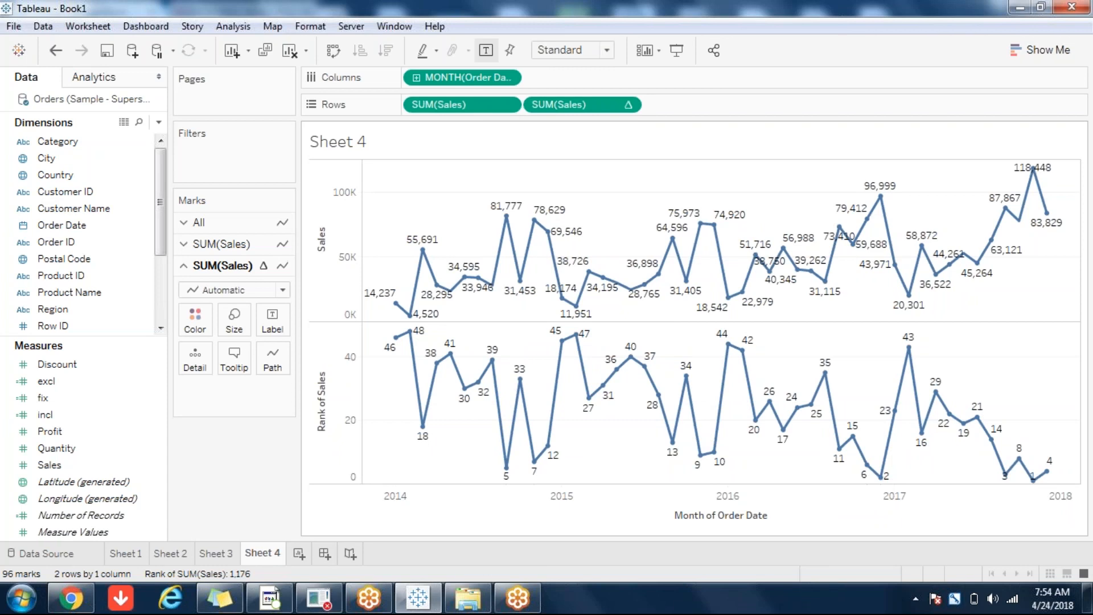
pyautogui.click(628, 104)
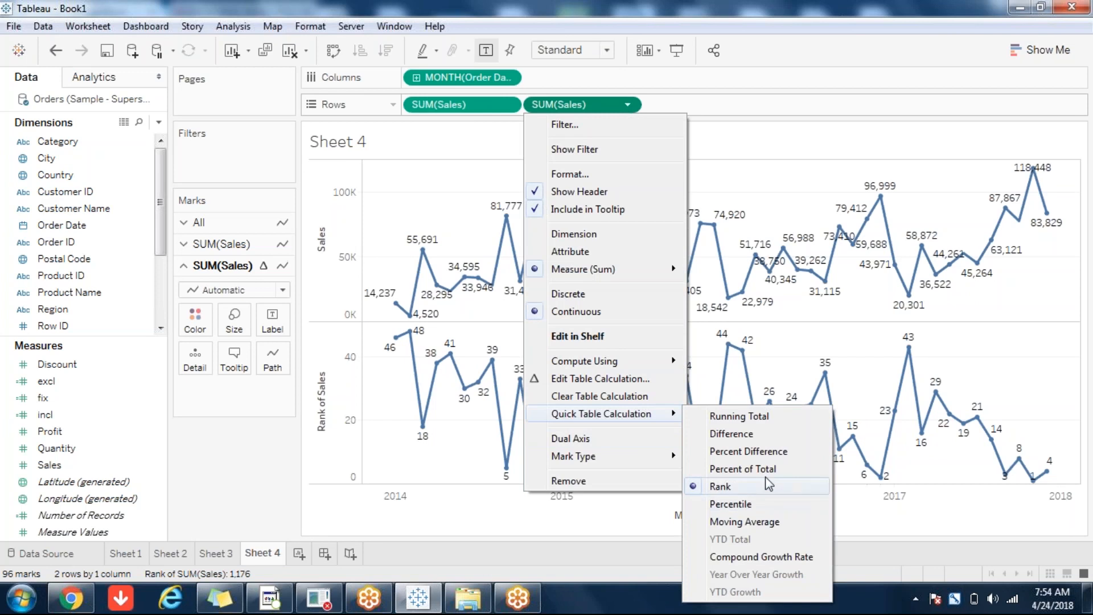
pyautogui.click(1044, 393)
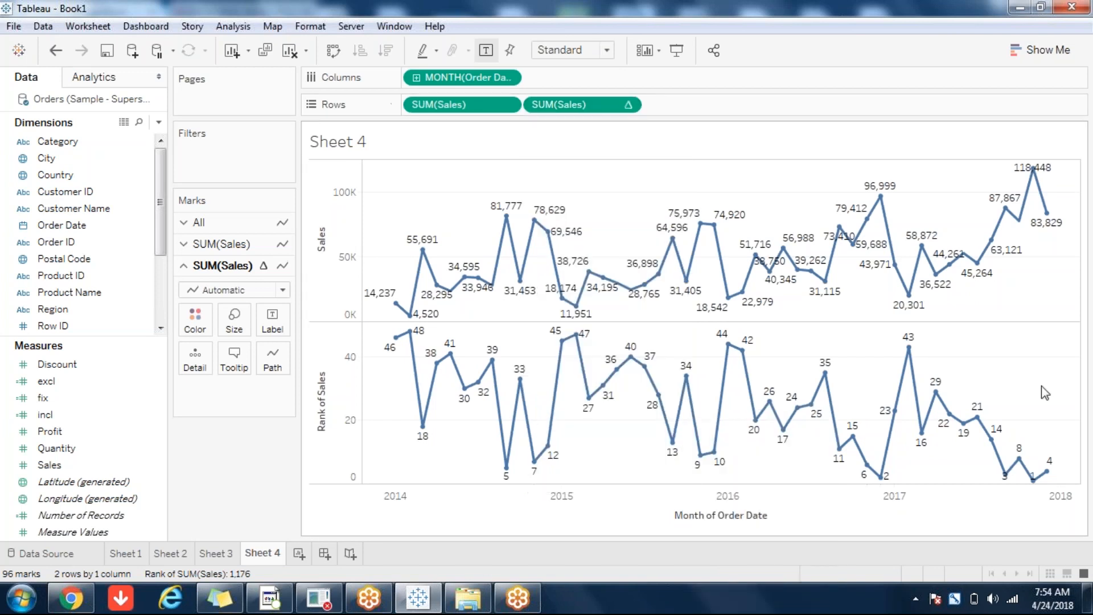